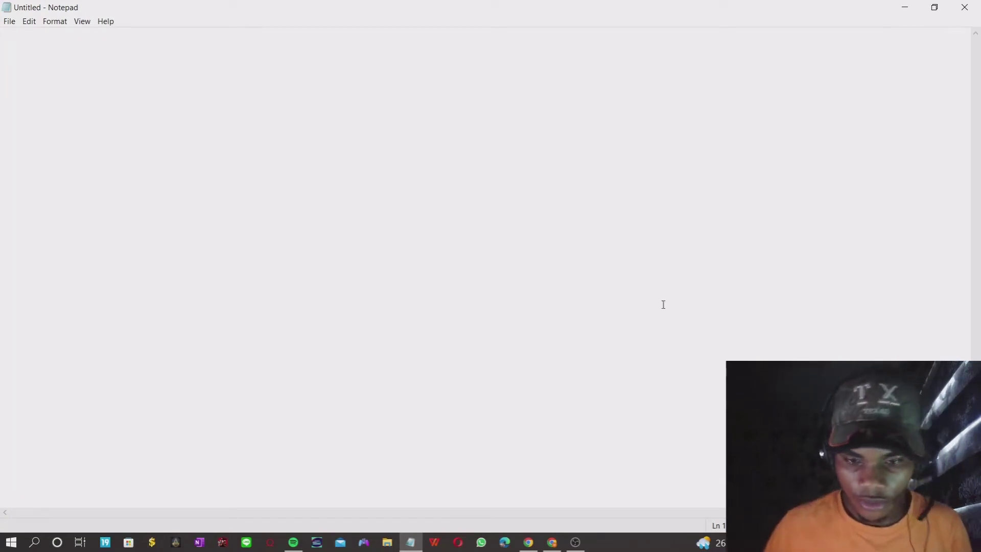
- Load stripe.com in a new Chrome tab placed before the Gmail tab
left_click(531, 542)
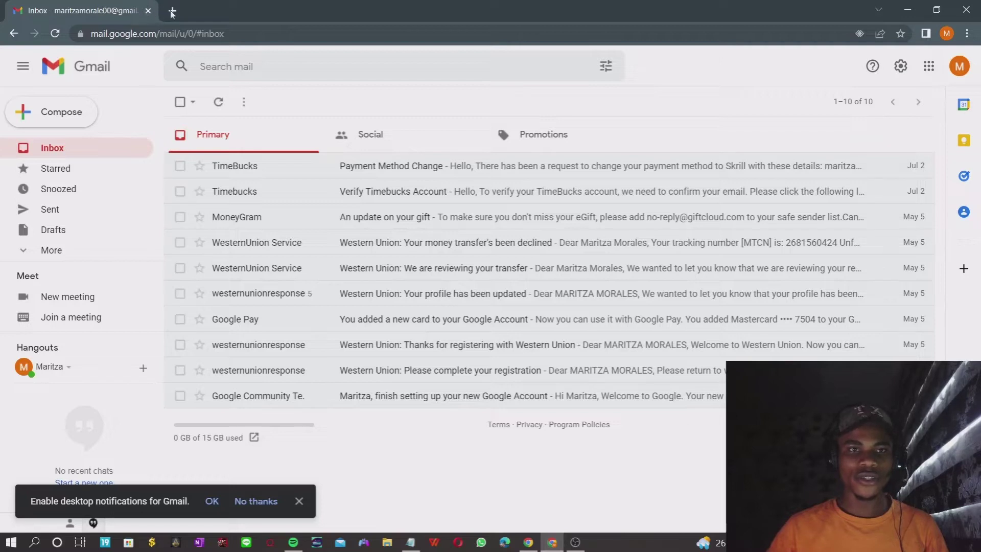
left_click(173, 12)
left_click_drag(202, 10, 100, 10)
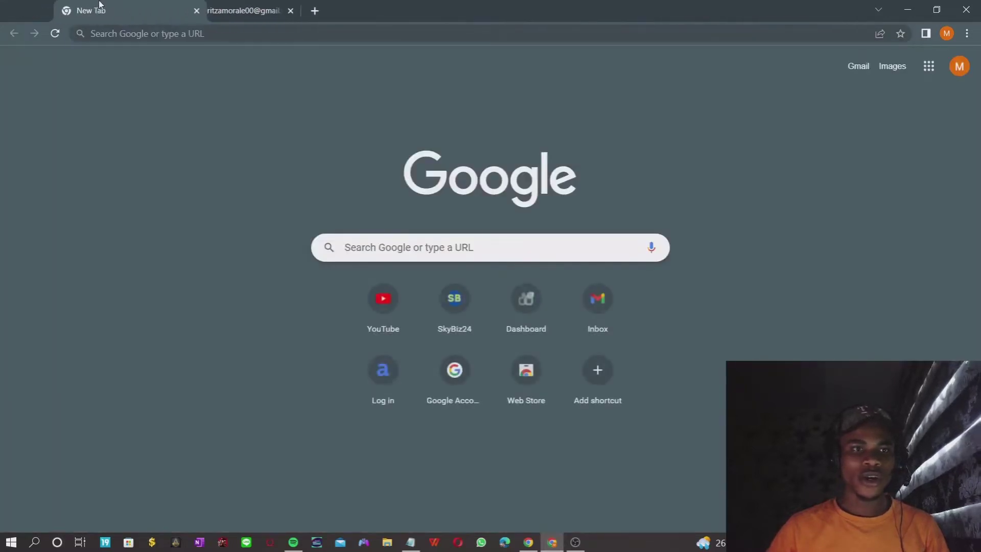
left_click(167, 32)
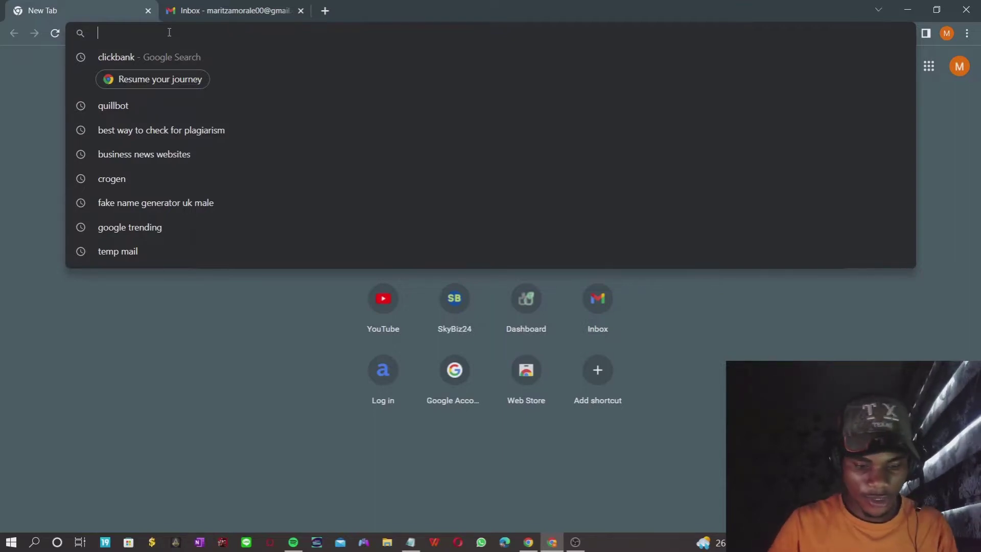
type("Stri")
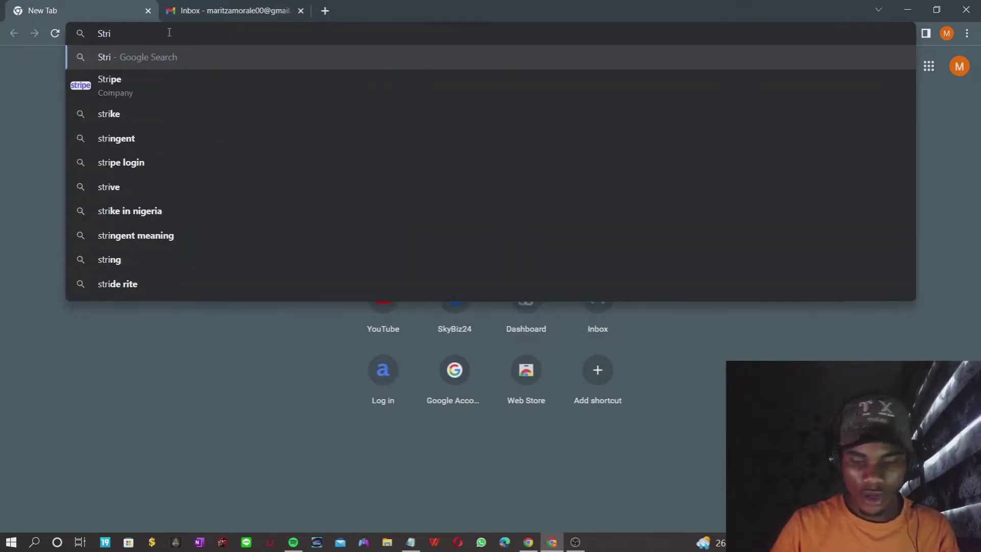
type("pe.c")
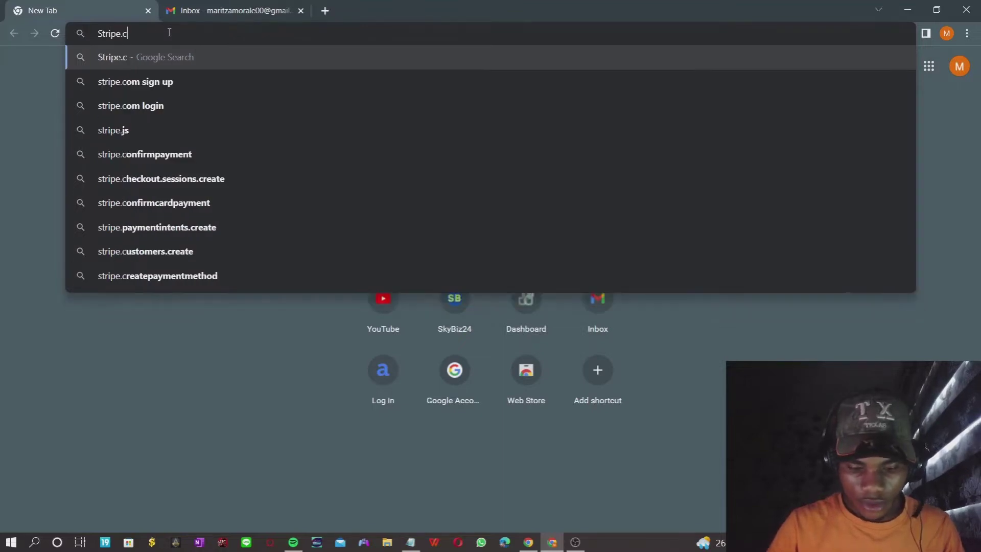
type("om")
key("Return")
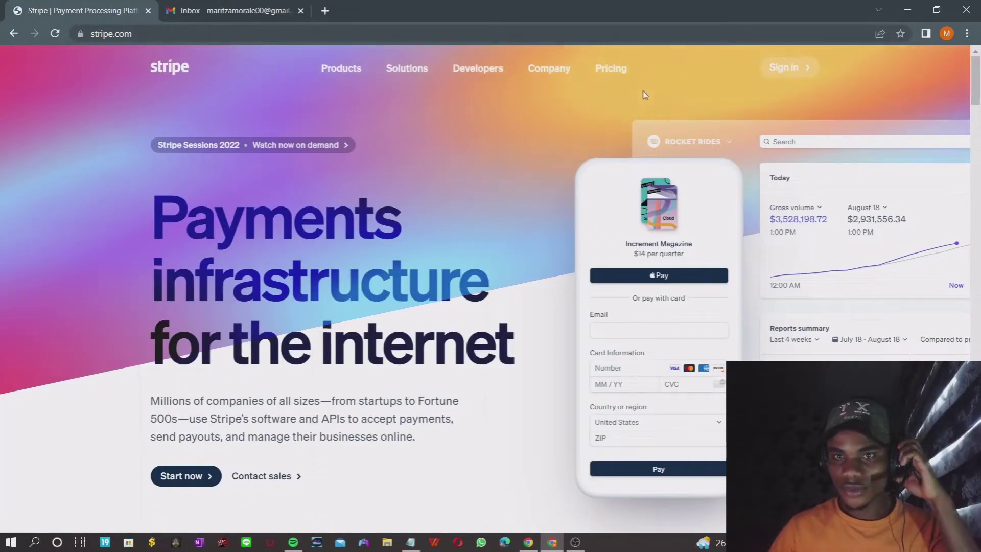
scroll(690, 100, "down", 2)
scroll(731, 113, "up", 2)
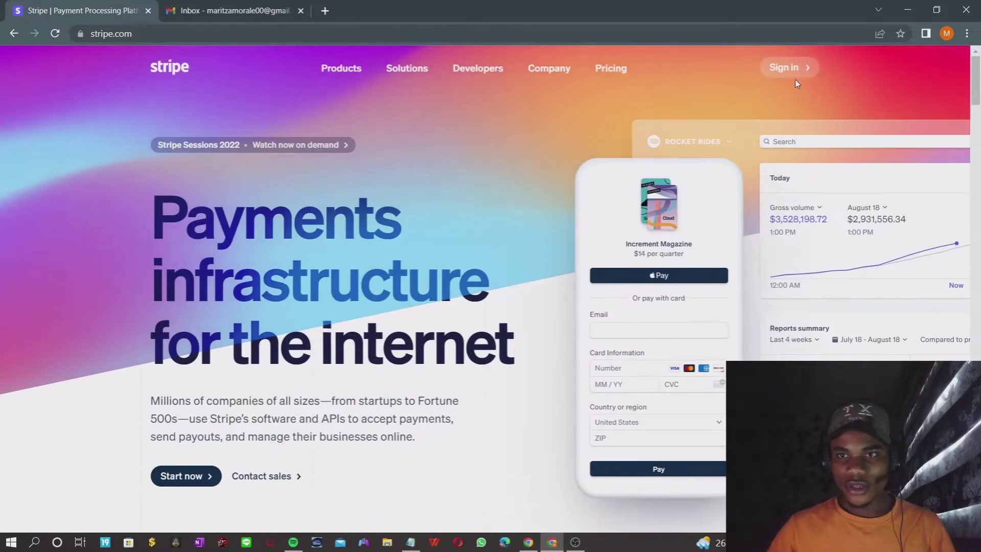
- Go from Stripe's Sign in page to the Sign up form
left_click(799, 73)
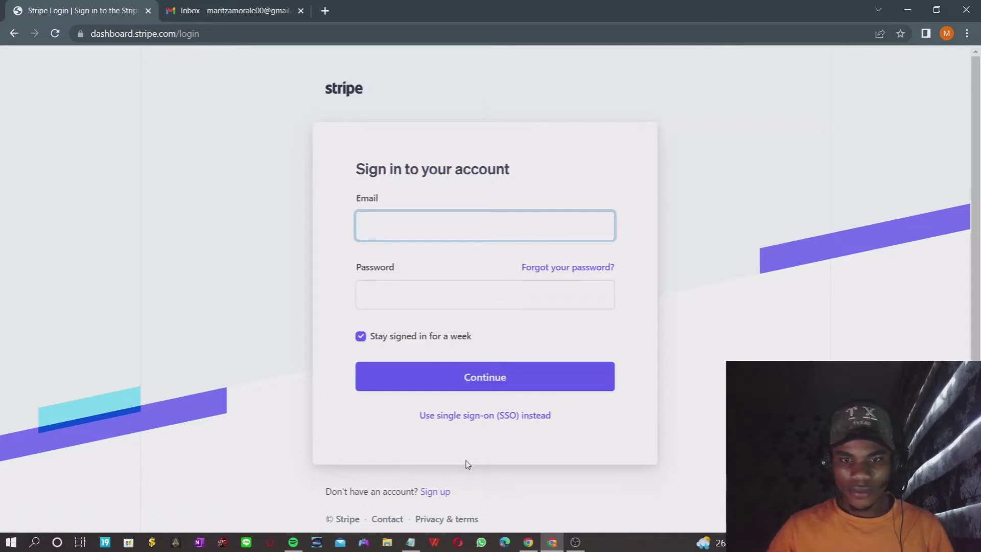
left_click(438, 493)
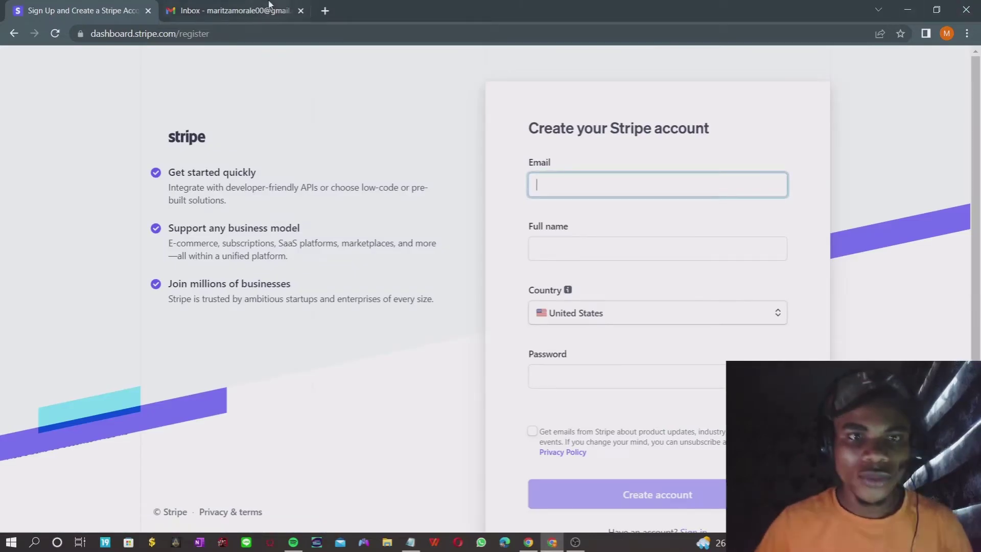
- Copy the Gmail account address and paste it as the Stripe sign-up email
left_click(230, 10)
left_click(959, 66)
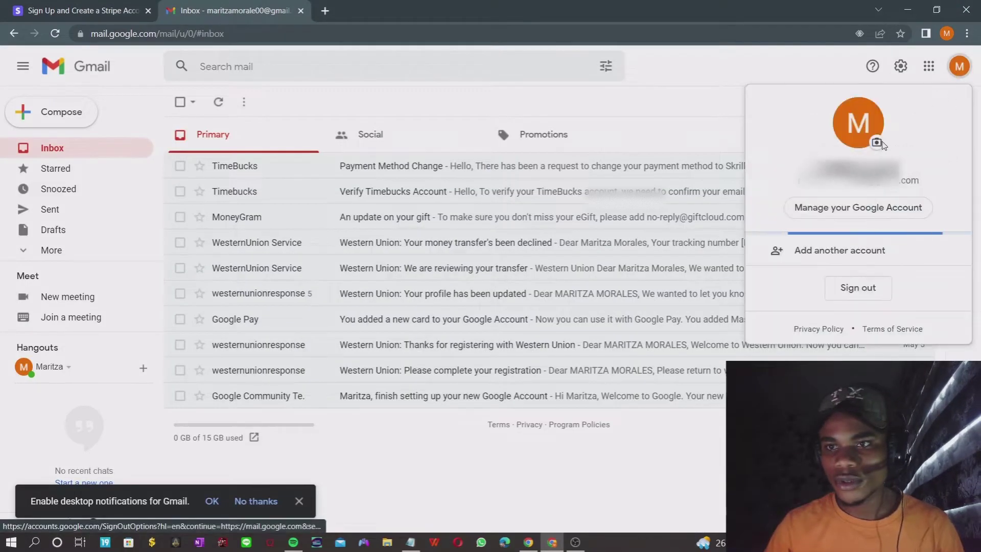
left_click_drag(796, 180, 919, 181)
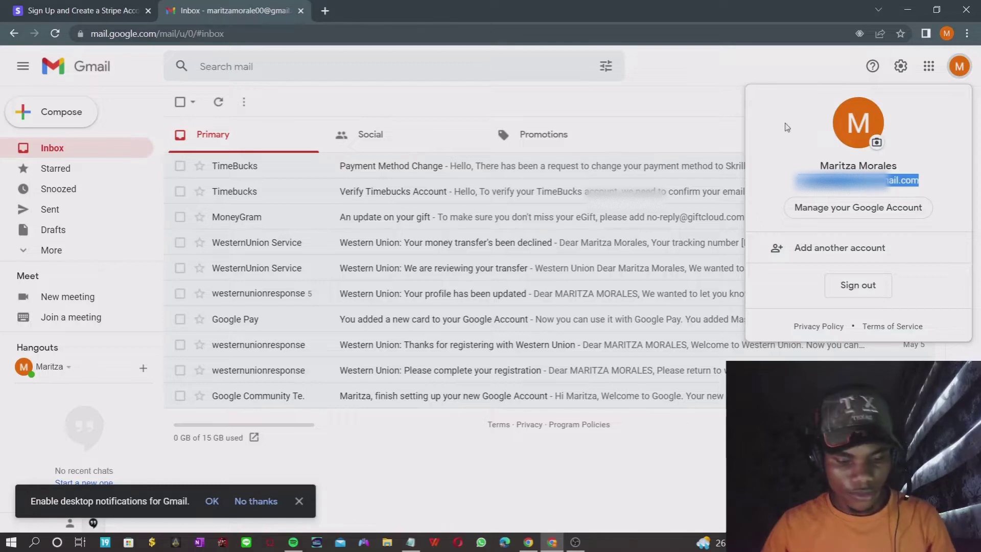
left_click(104, 11)
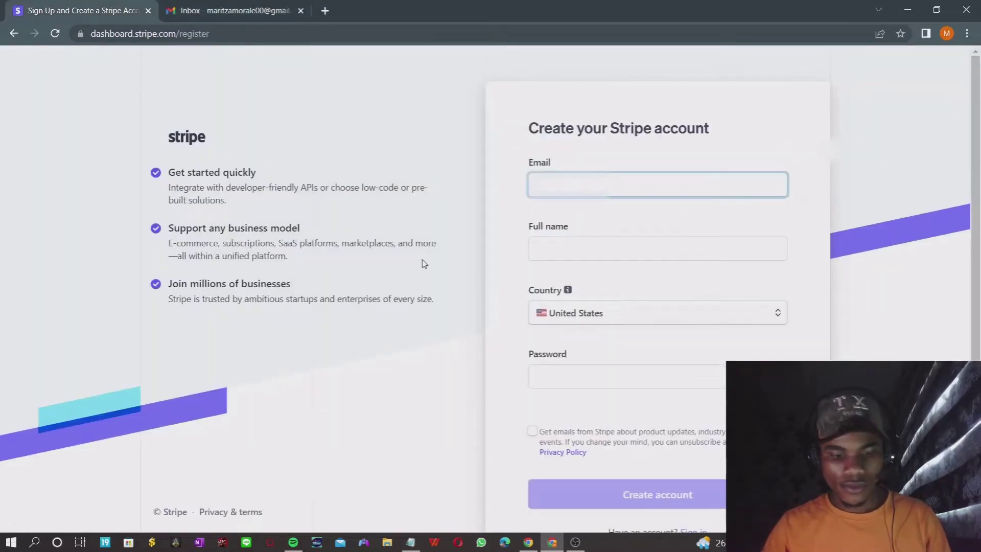
key("ctrl+v")
- Autofill the name, pick Belgium, use the suggested password, opt in, and create the account
left_click(550, 253)
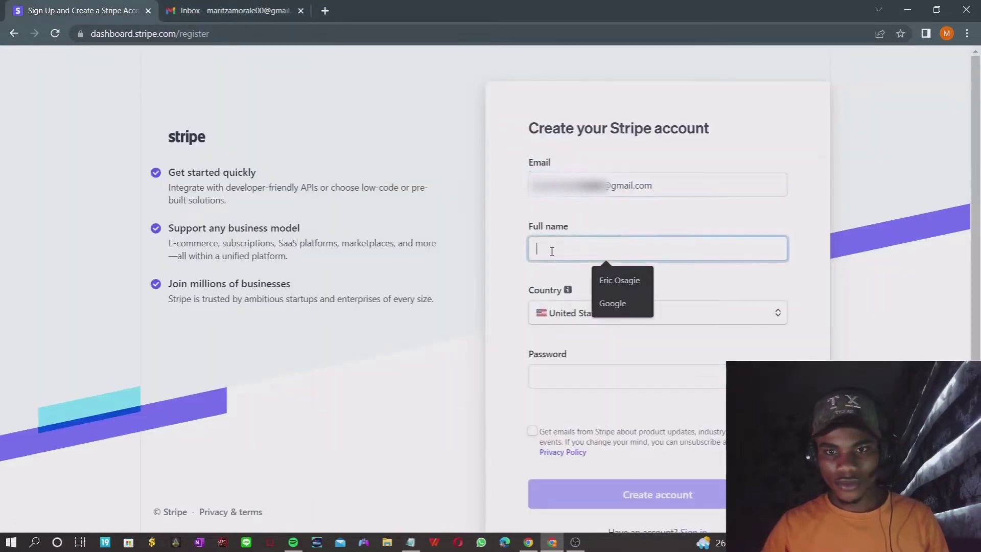
left_click(617, 279)
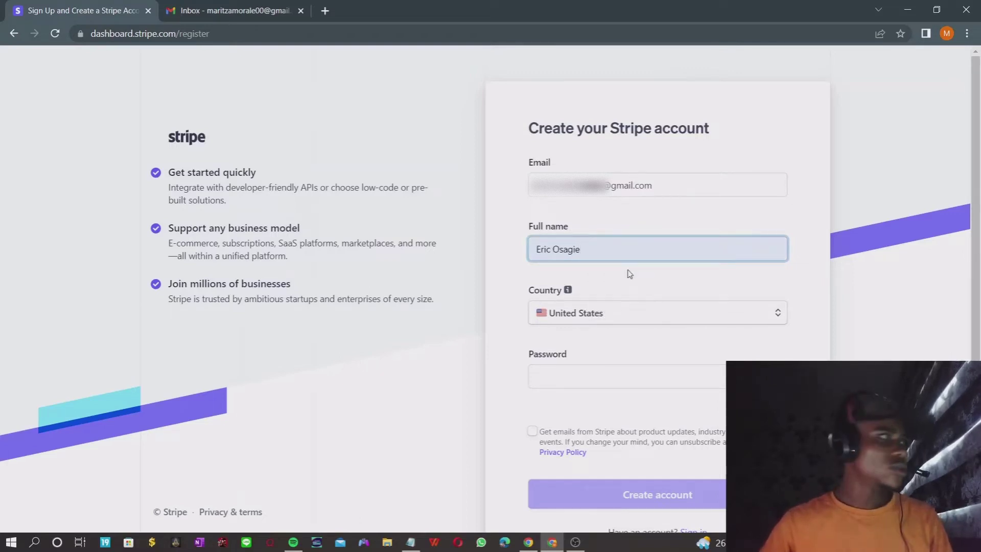
mouse_move(568, 290)
left_click(572, 315)
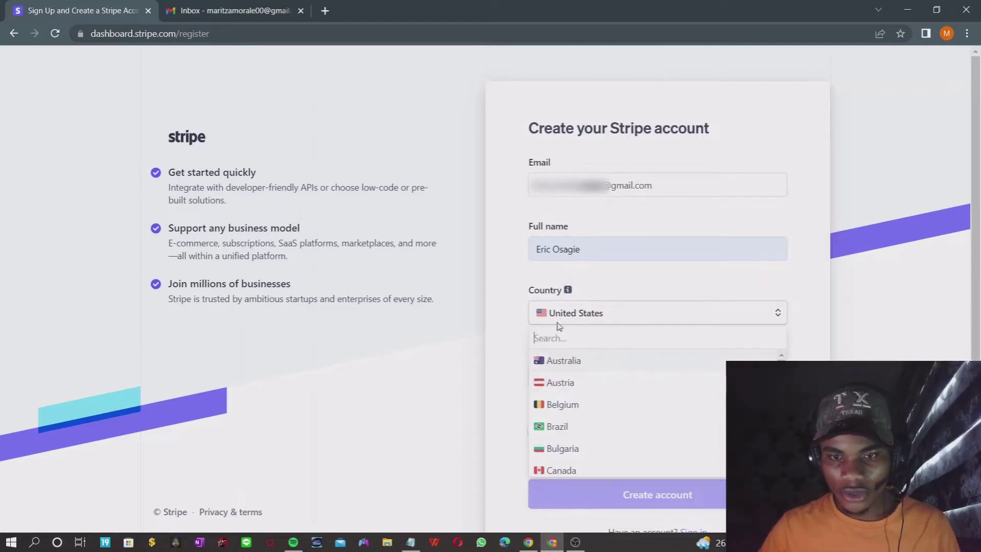
scroll(604, 357, "down", 1)
scroll(603, 357, "down", 1)
scroll(603, 358, "up", 1)
scroll(542, 359, "up", 1)
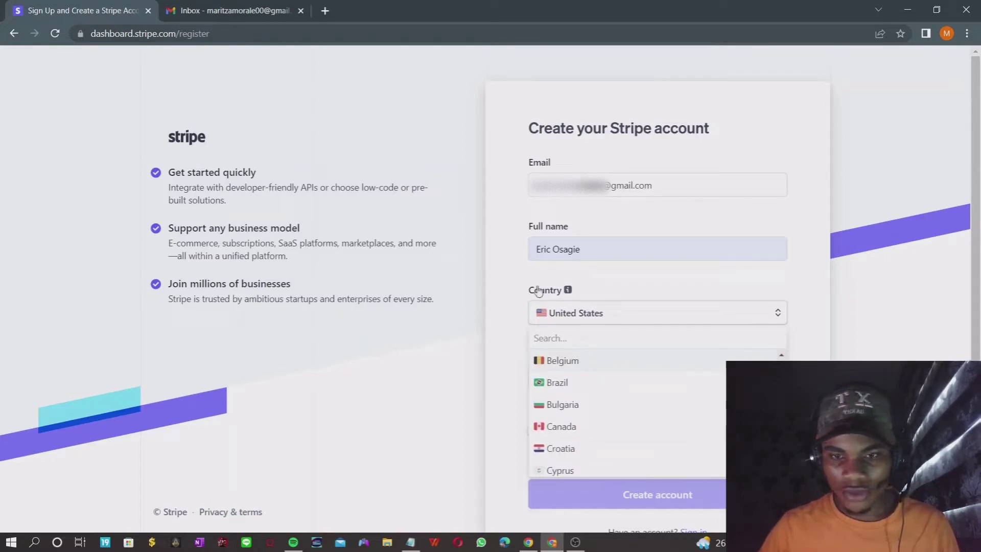
scroll(613, 415, "up", 1)
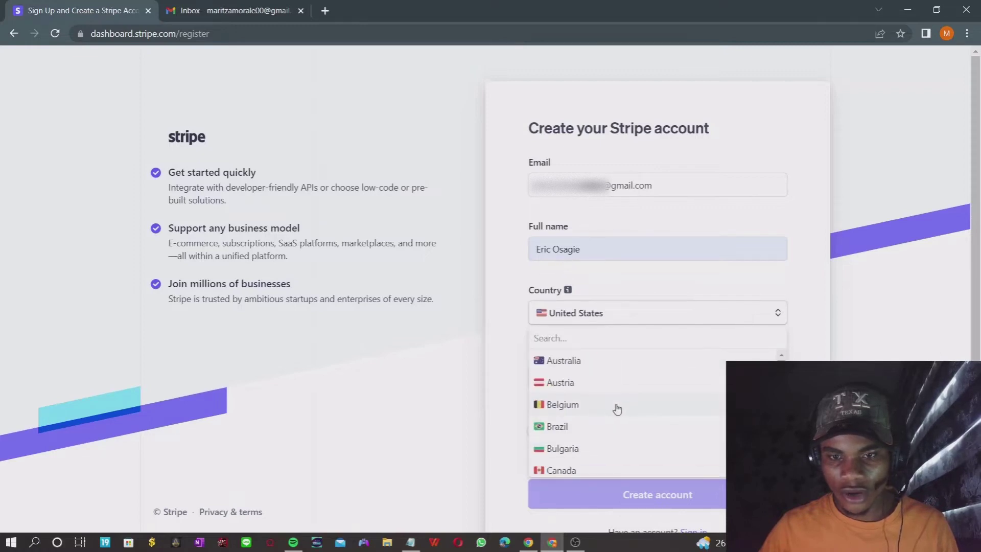
scroll(615, 412, "down", 1)
scroll(618, 410, "down", 4)
scroll(619, 410, "down", 5)
scroll(614, 411, "down", 2)
scroll(612, 413, "up", 5)
scroll(613, 408, "up", 3)
scroll(613, 408, "up", 1)
scroll(612, 407, "up", 1)
scroll(613, 405, "up", 2)
scroll(613, 403, "up", 1)
scroll(612, 402, "up", 1)
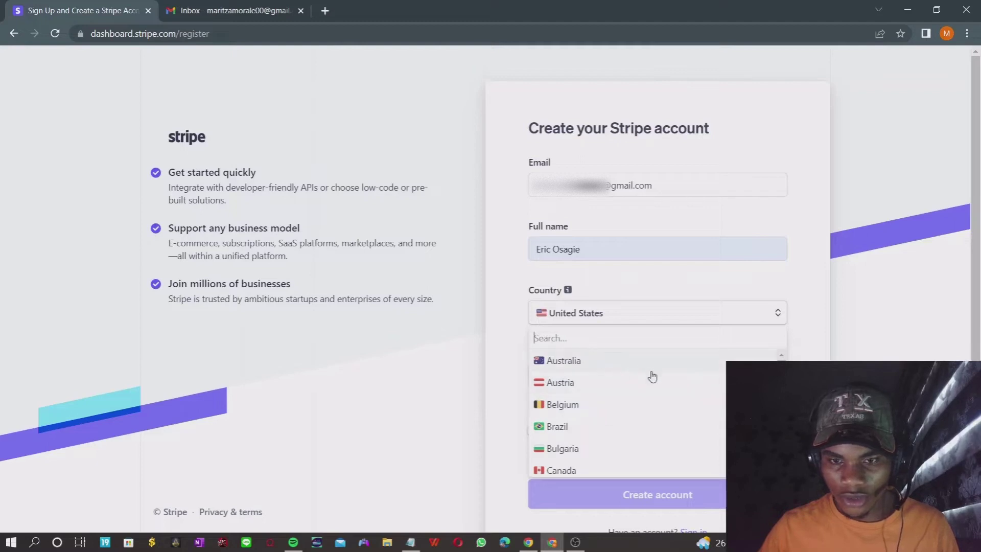
left_click(562, 407)
left_click(591, 368)
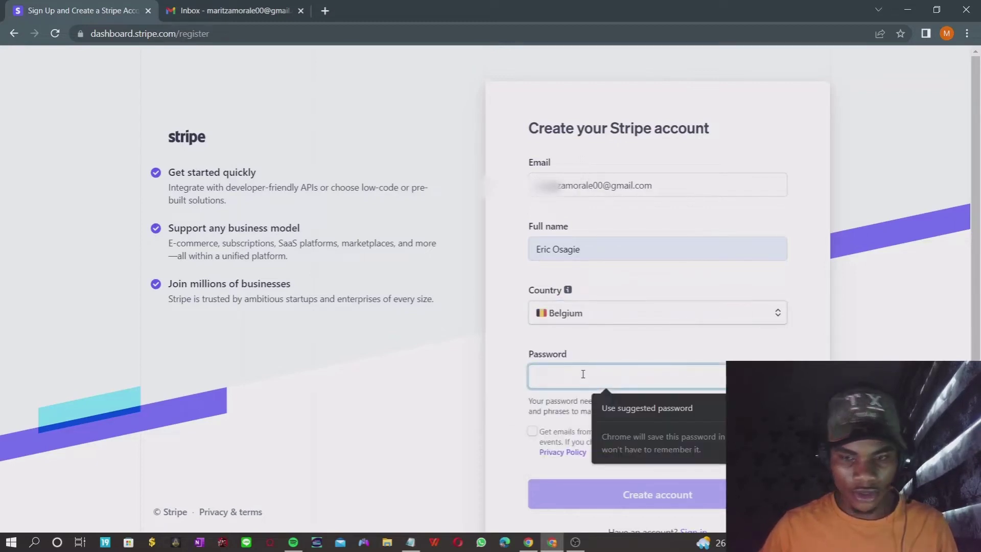
left_click(682, 412)
left_click(532, 433)
left_click(624, 499)
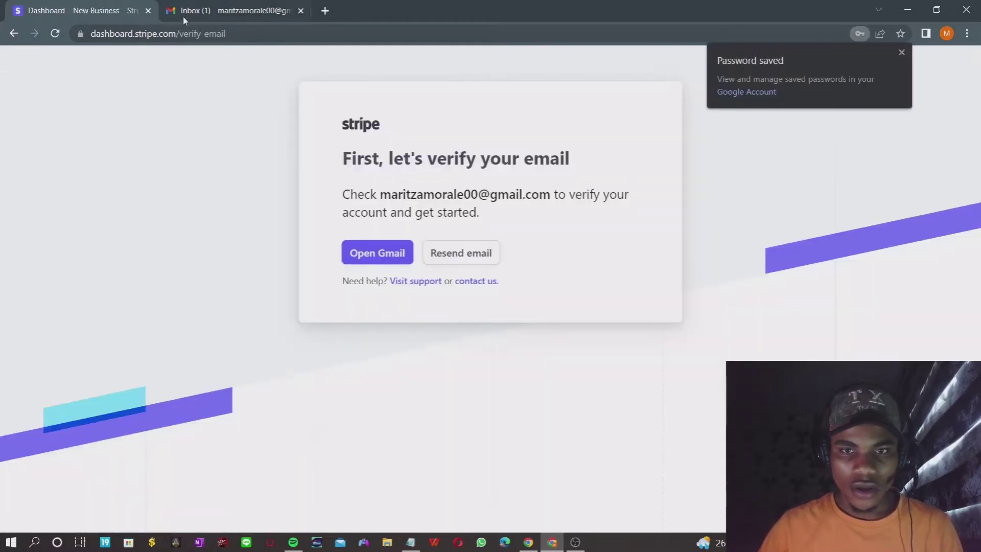
left_click(184, 17)
left_click(302, 169)
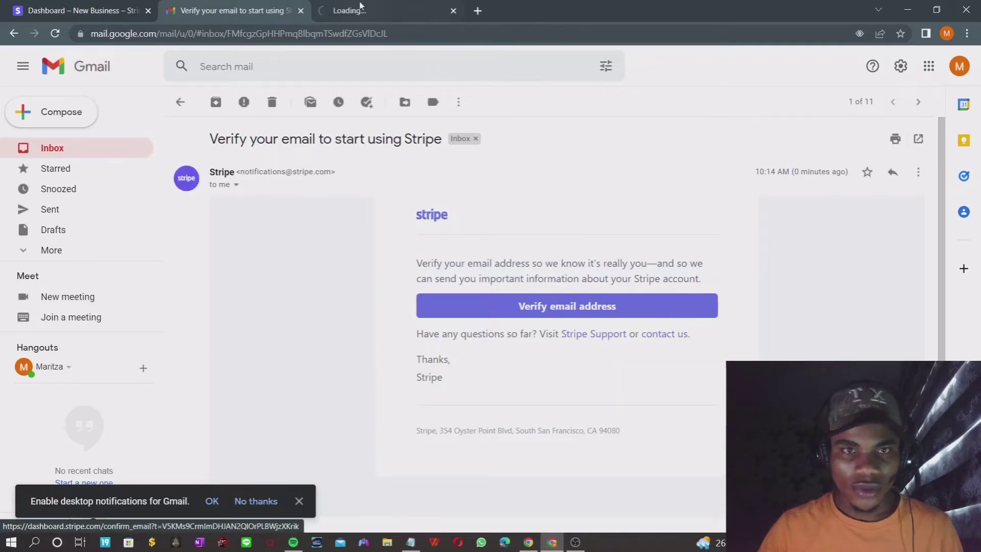
left_click(313, 14)
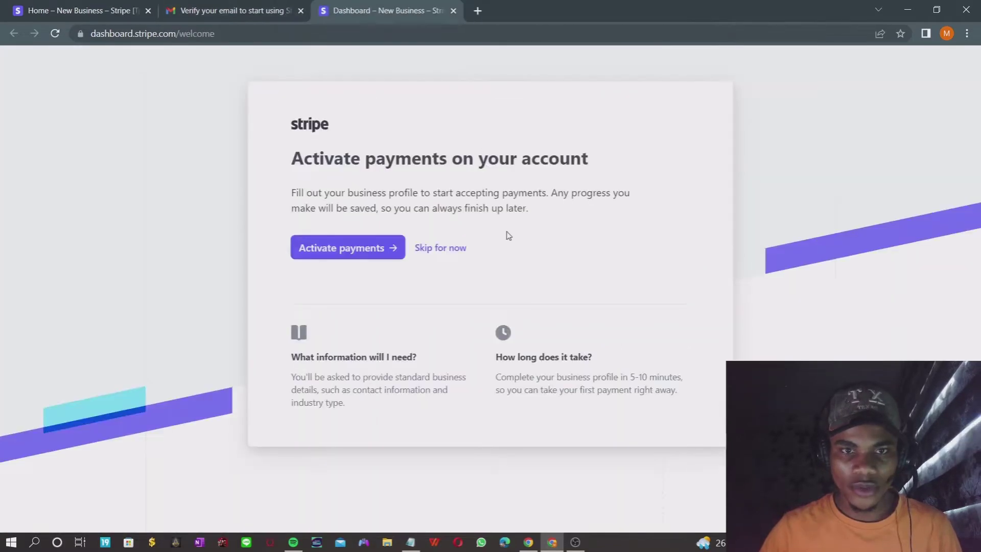
left_click(347, 253)
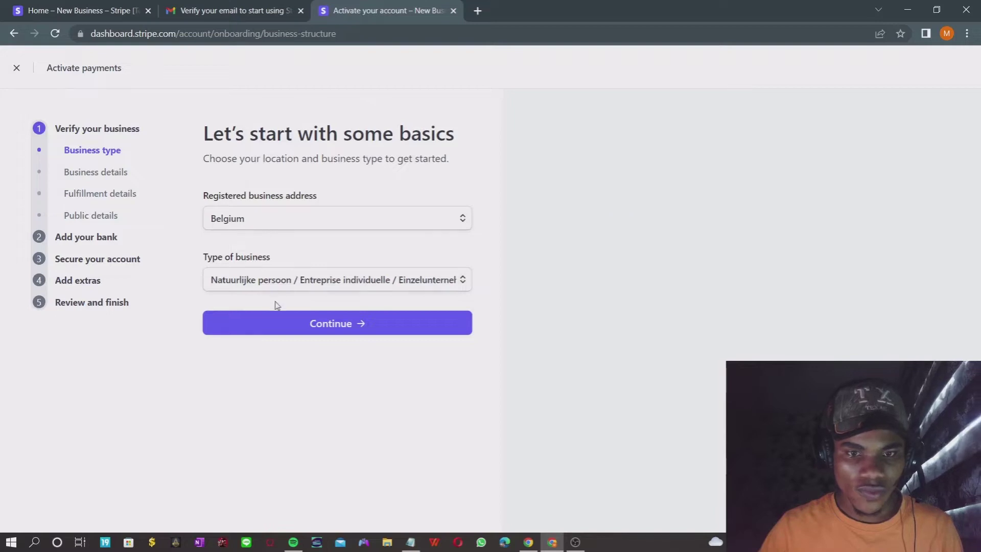
left_click(309, 324)
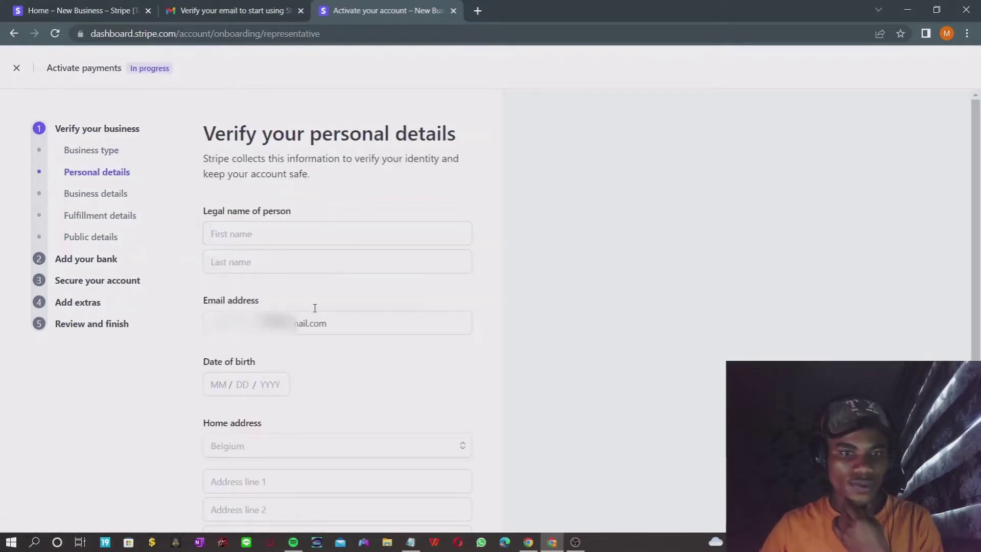
left_click(265, 223)
left_click(287, 265)
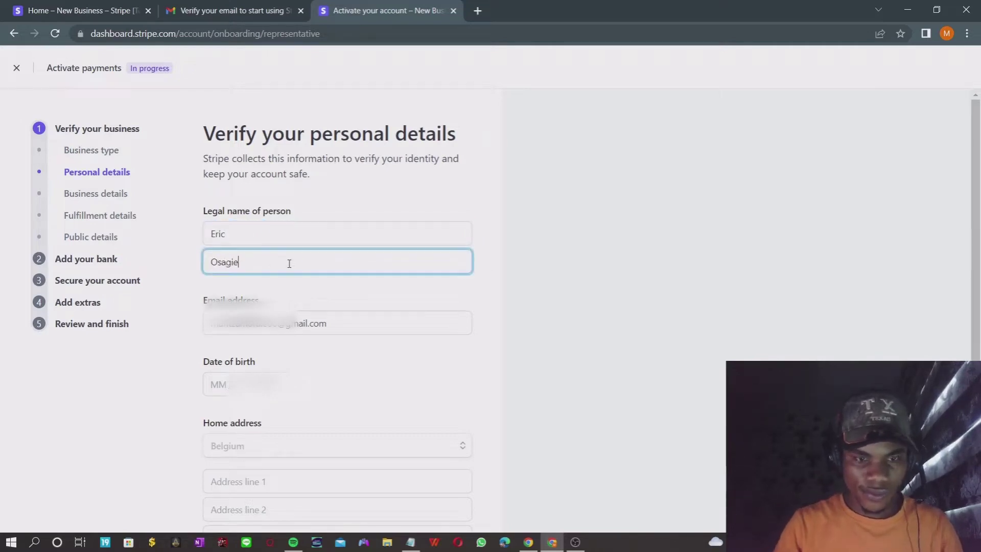
left_click(283, 296)
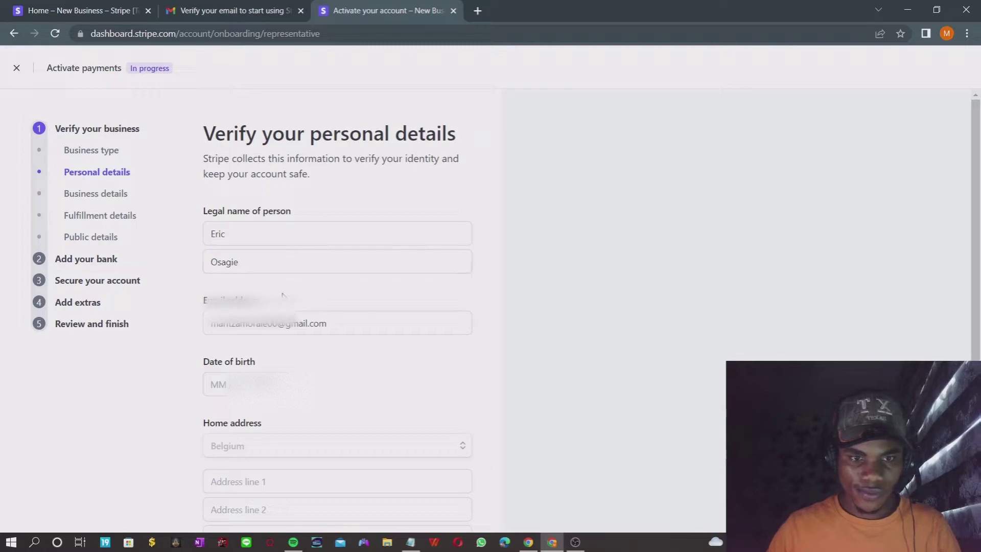
left_click(216, 388)
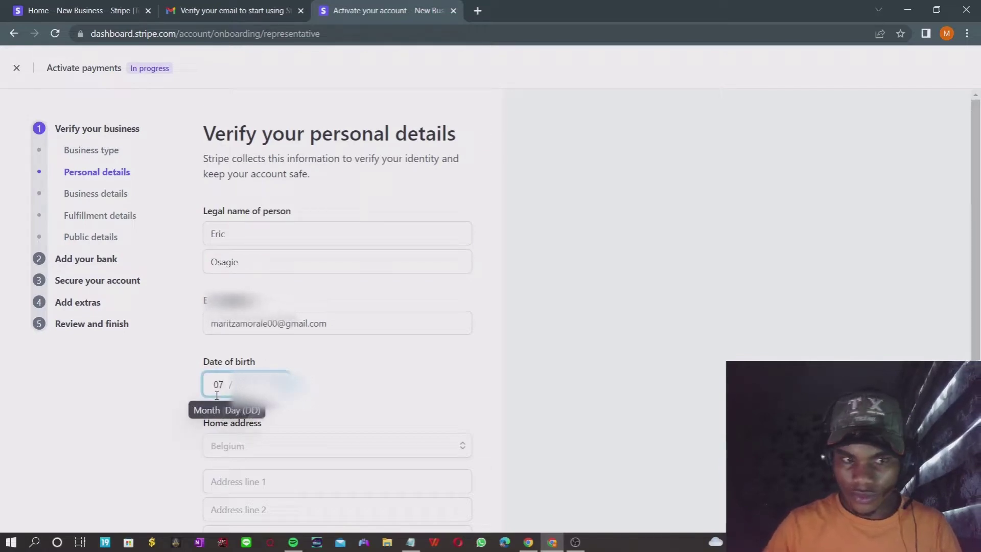
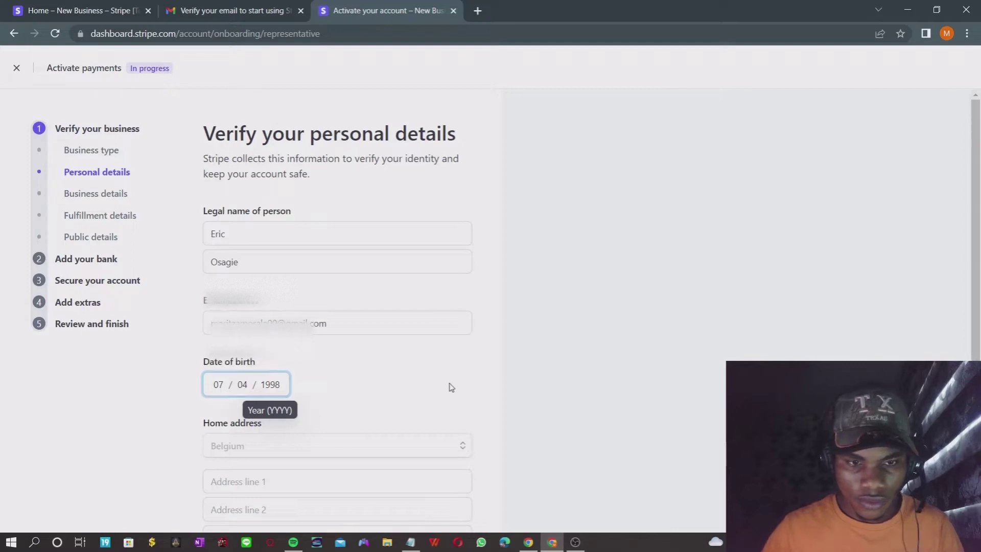
scroll(445, 380, "down", 2)
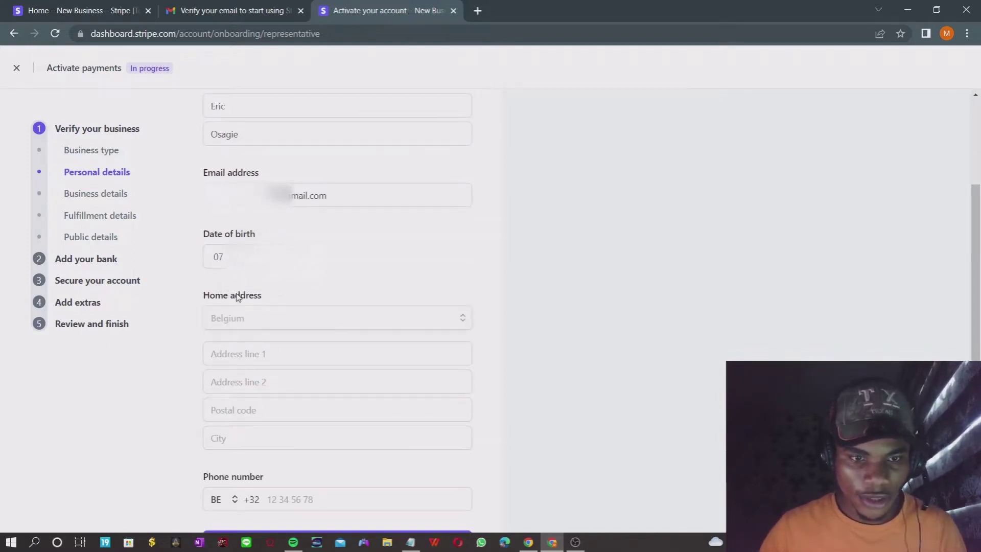
scroll(448, 375, "down", 1)
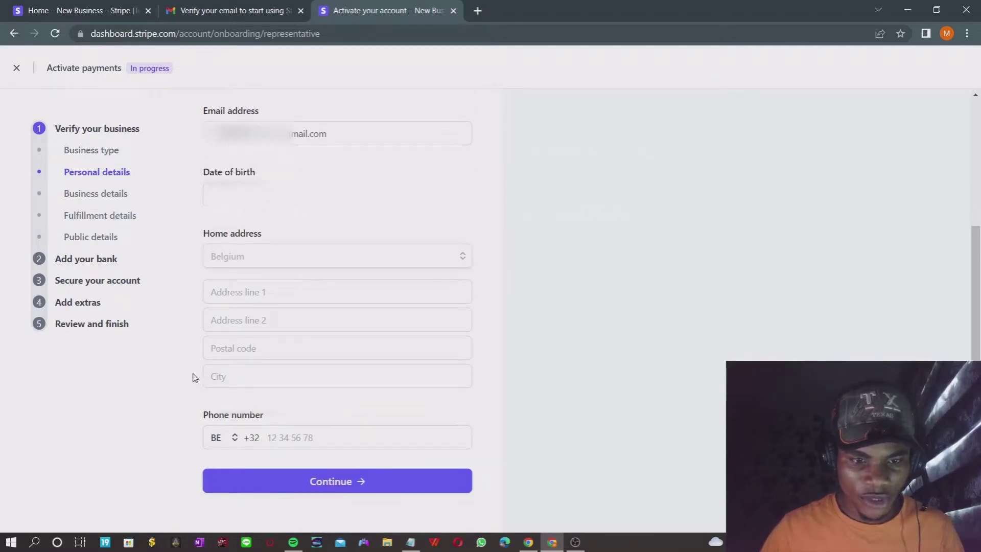
- Focus the home address field, restore the browser window, and open a new search tab
left_click(286, 299)
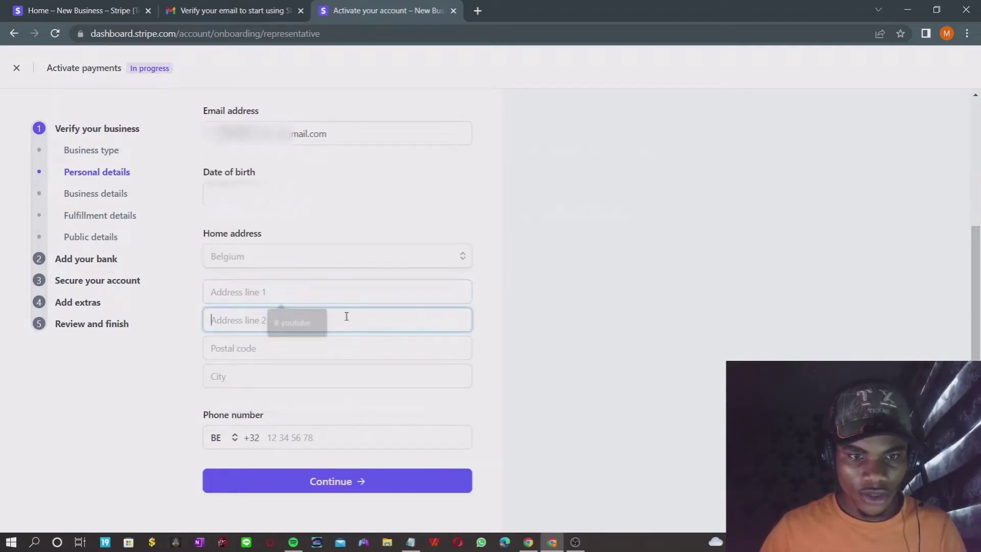
left_click_drag(476, 18, 515, 44)
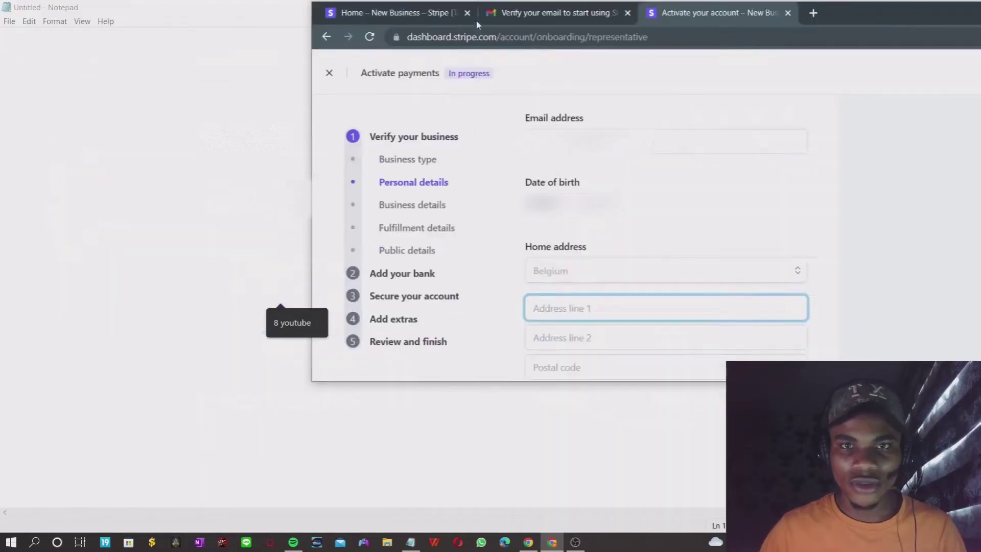
left_click(967, 34)
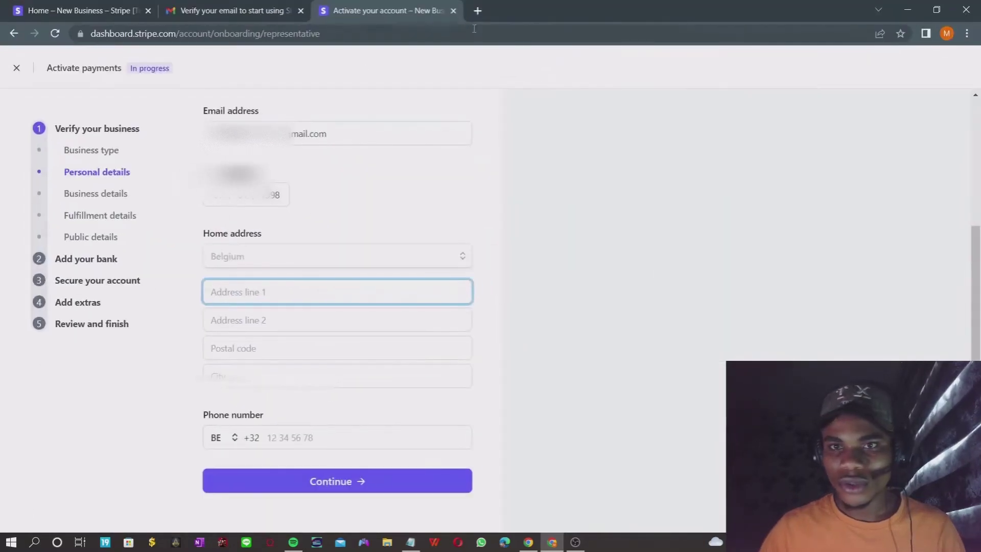
left_click(478, 10)
left_click(413, 34)
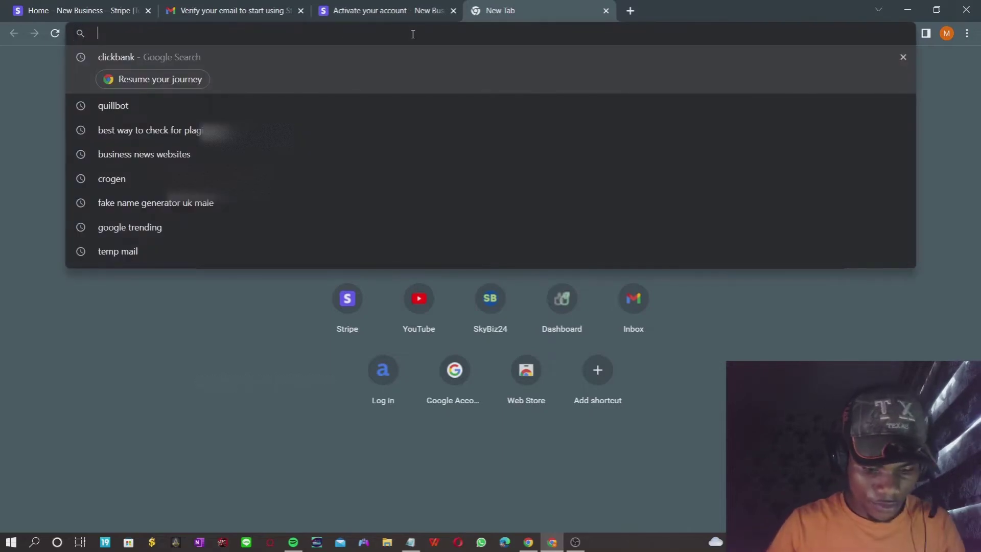
type("Bel")
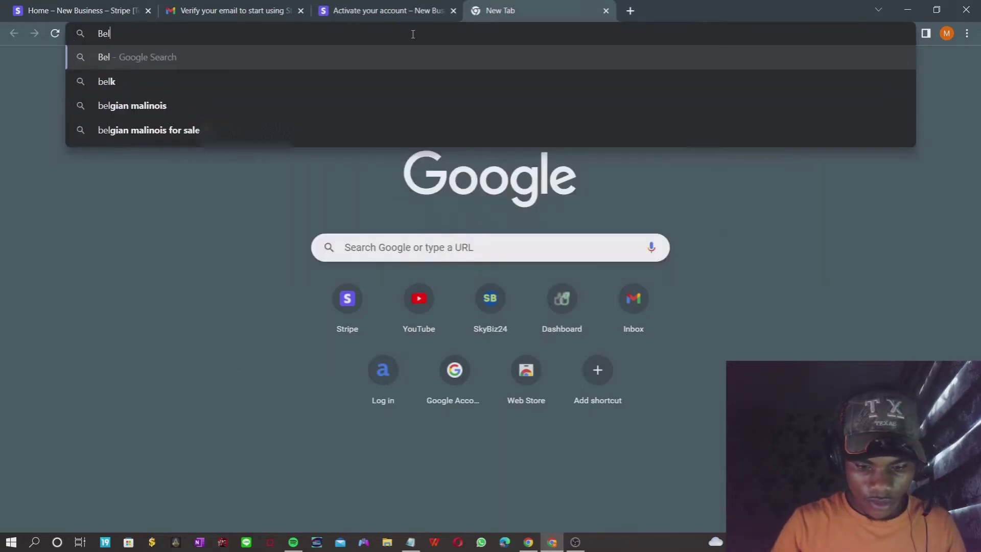
type("gium random home")
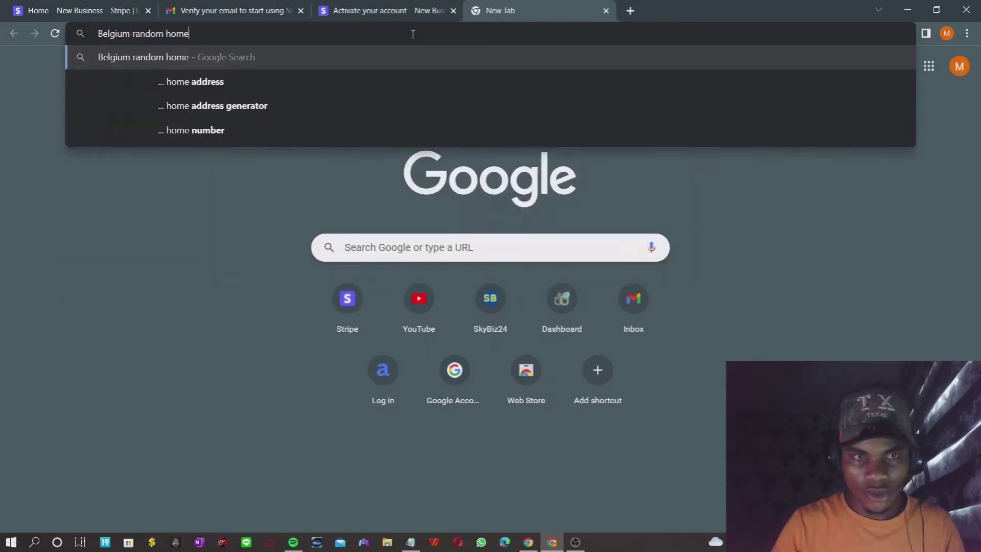
type(" address")
key("Return")
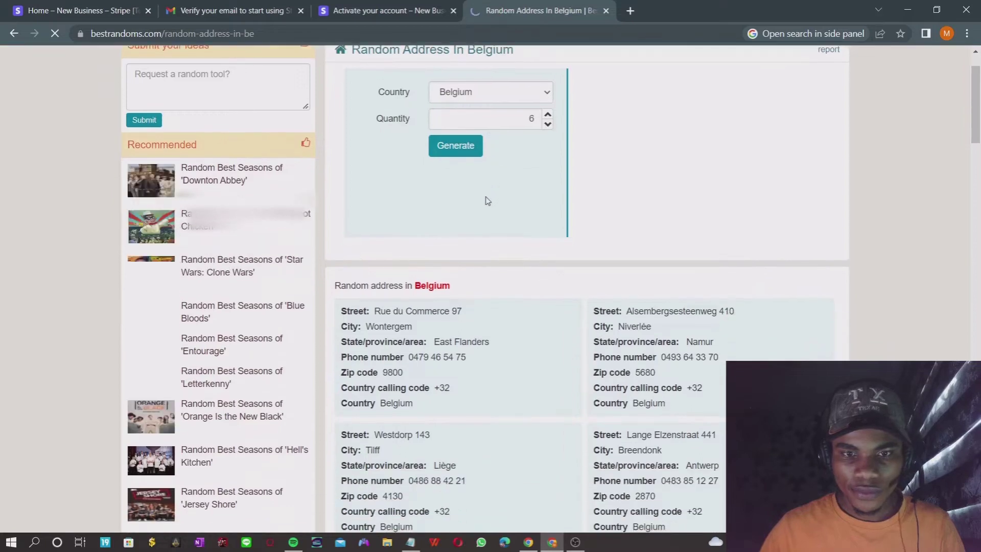
scroll(366, 208, "down", 5)
scroll(482, 231, "up", 3)
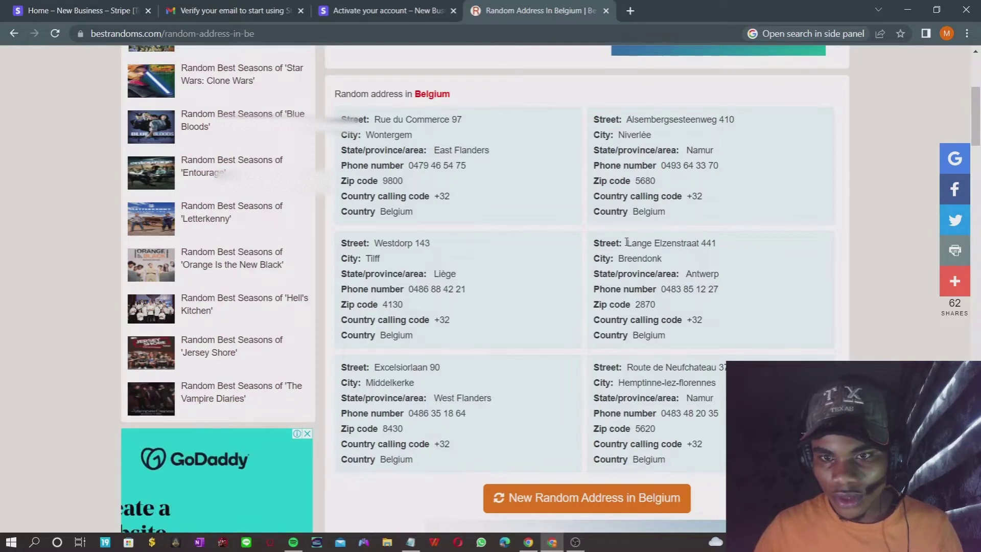
left_click_drag(627, 244, 719, 239)
key("ctrl+c")
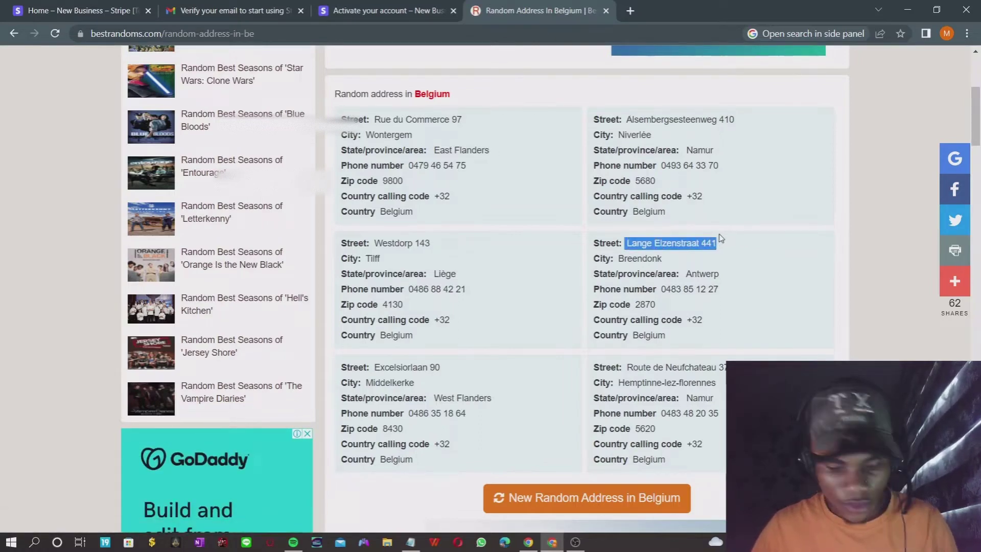
left_click(378, 11)
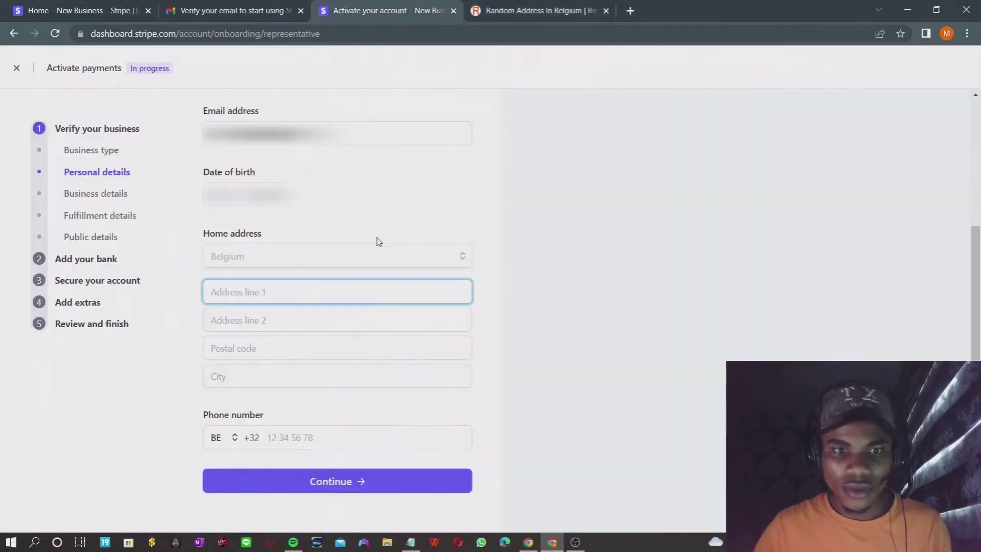
key("ctrl+v")
- Copy zip code 2870 and city Breendonk from bestrandoms into Stripe's address fields
left_click(312, 347)
left_click(531, 15)
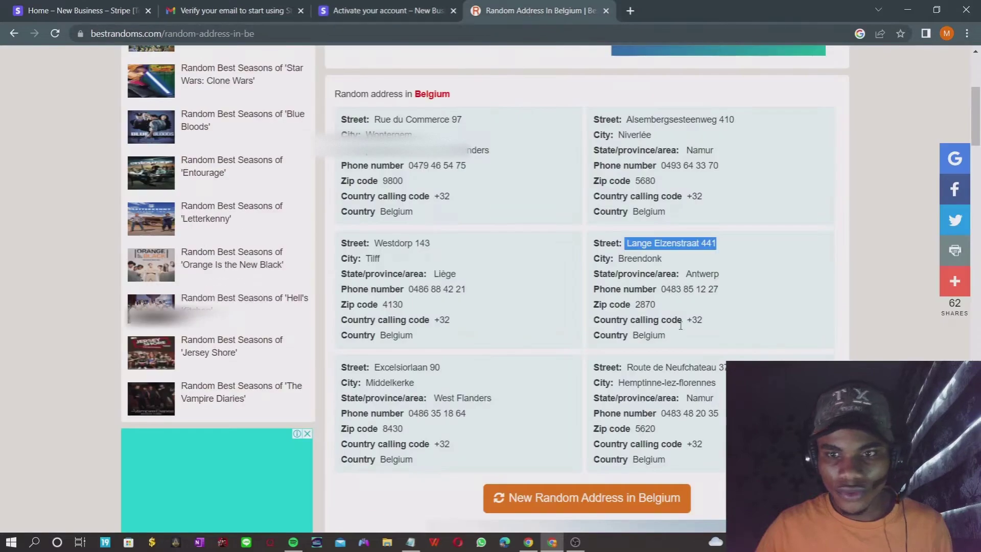
left_click(636, 305)
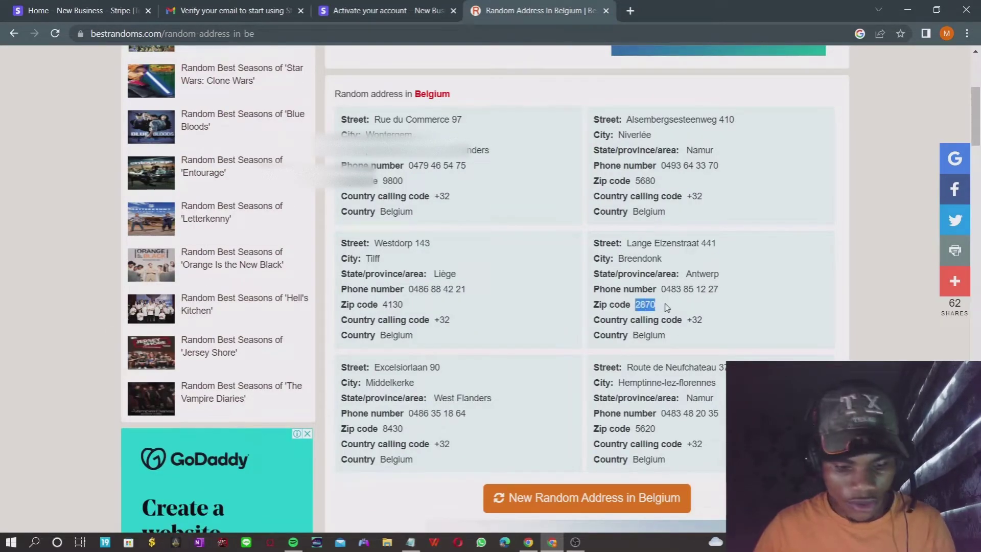
left_click(376, 11)
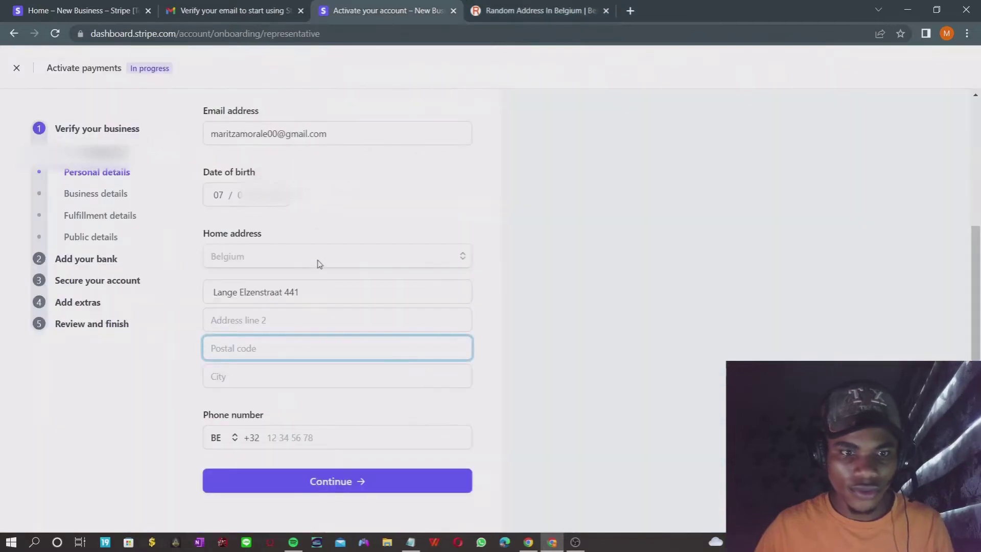
type("2870")
left_click(297, 368)
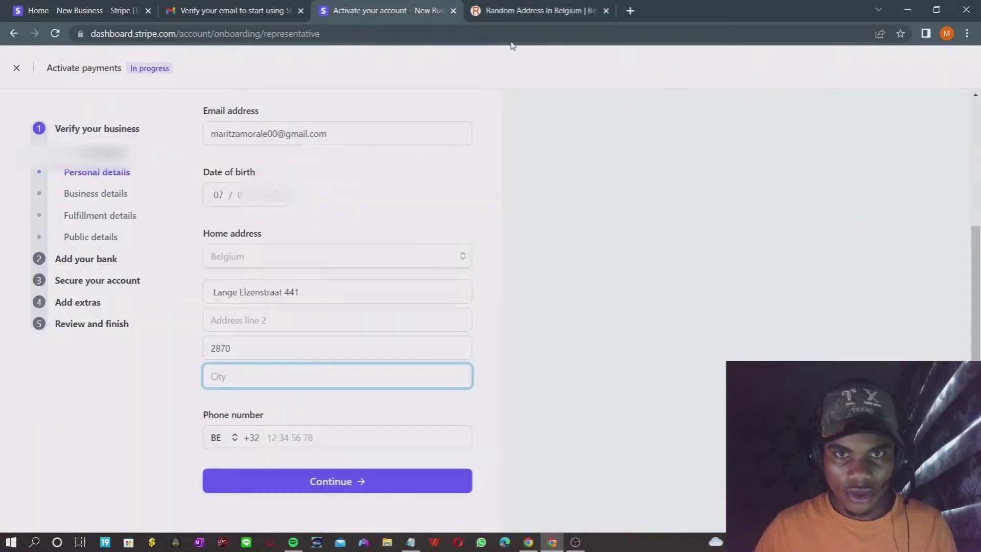
left_click(535, 11)
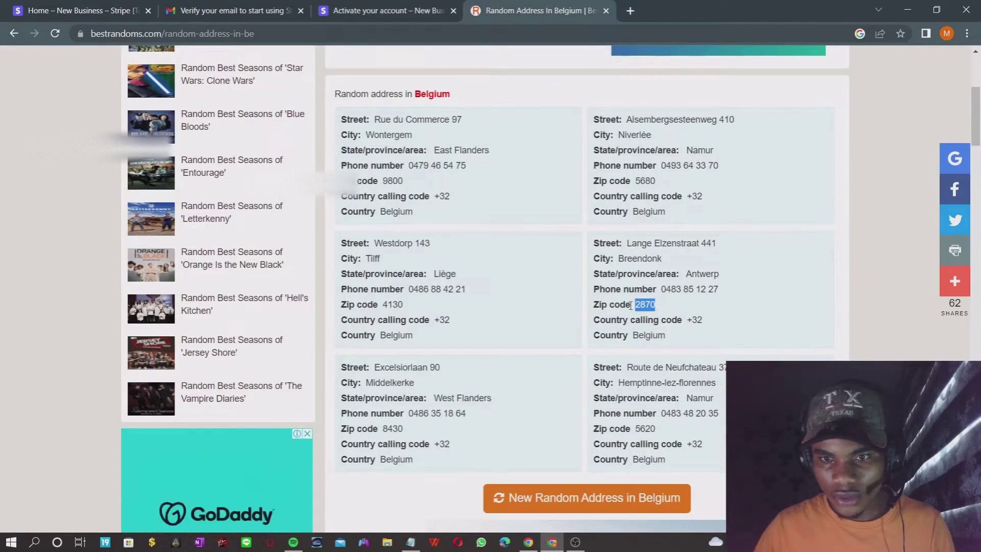
left_click_drag(619, 258, 677, 261)
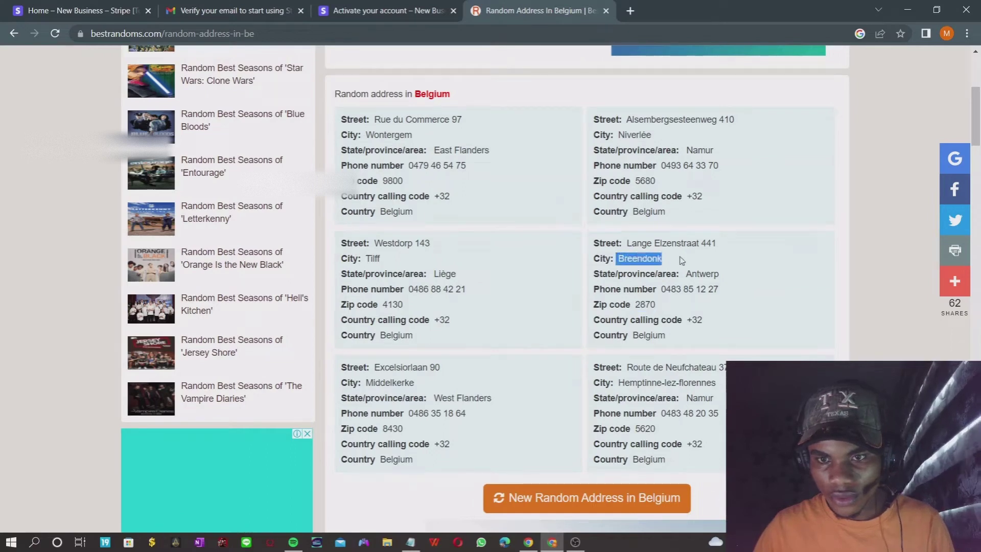
key("ctrl+shift+Tab")
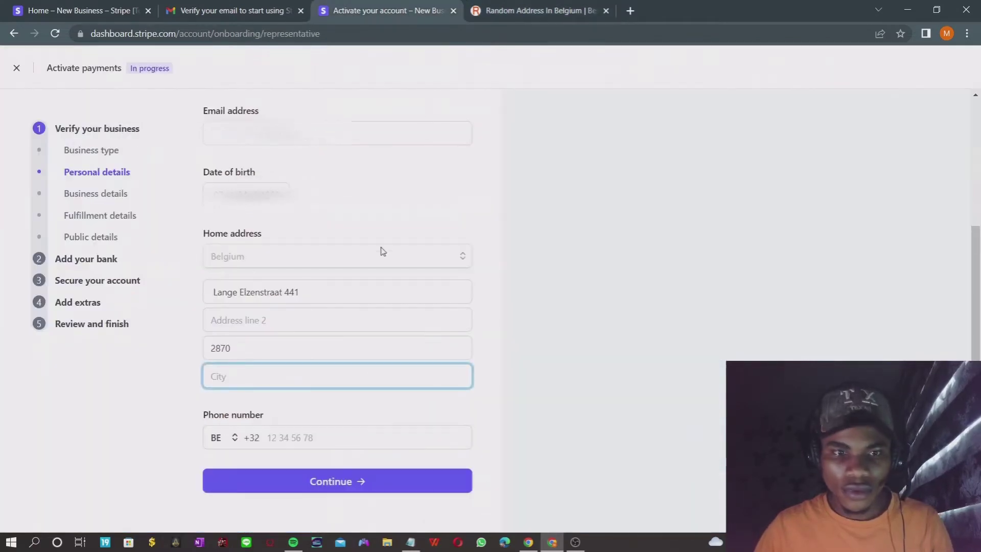
type("Breendonk")
left_click(291, 409)
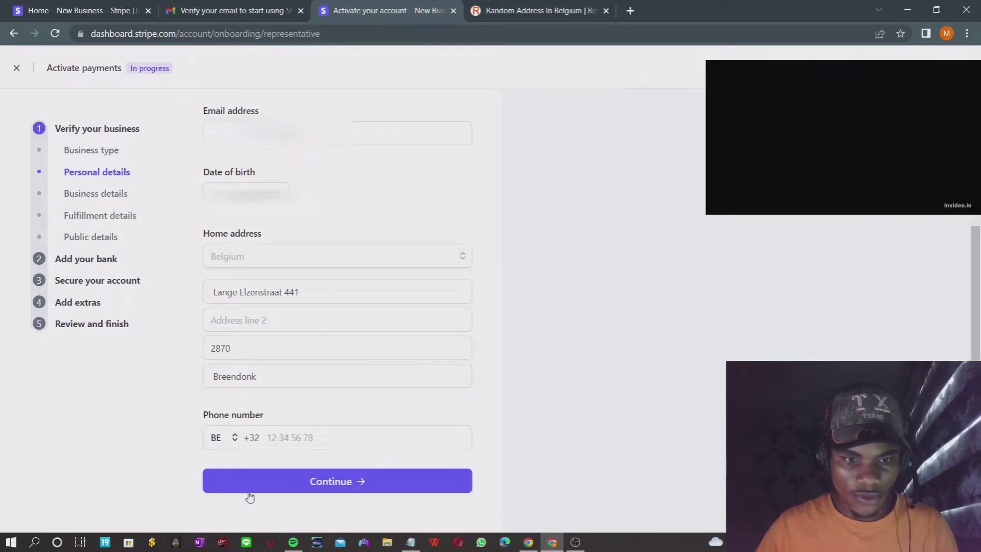
- Enter a Nigerian +234 phone number and submit the personal details
left_click(224, 439)
scroll(215, 334, "down", 5)
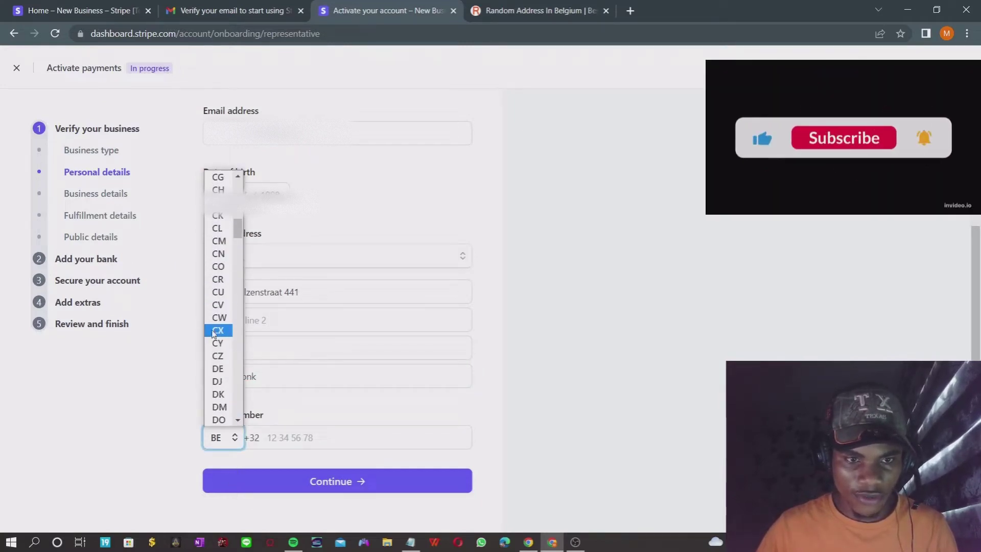
scroll(215, 334, "down", 8)
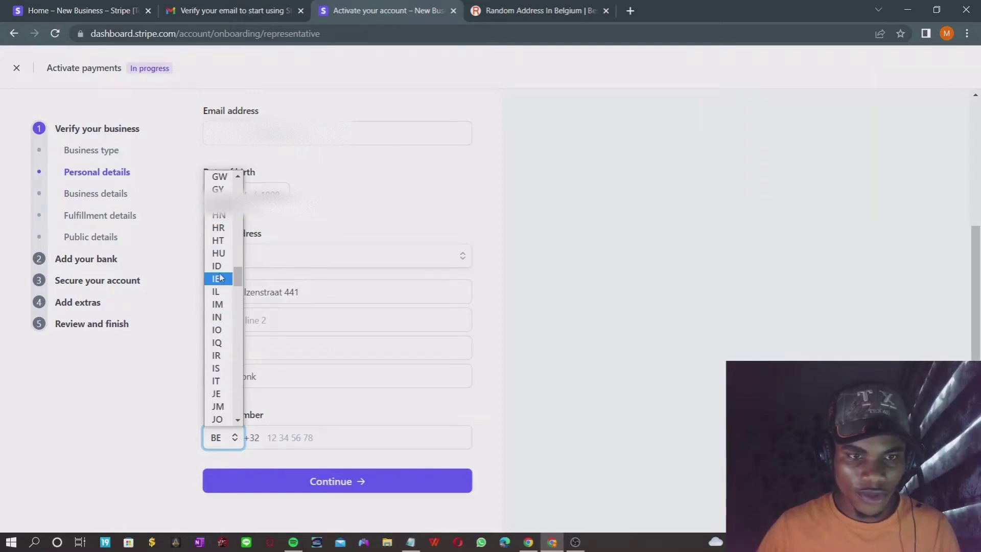
scroll(219, 279, "up", 7)
scroll(219, 279, "down", 3)
scroll(219, 279, "down", 8)
scroll(219, 282, "down", 10)
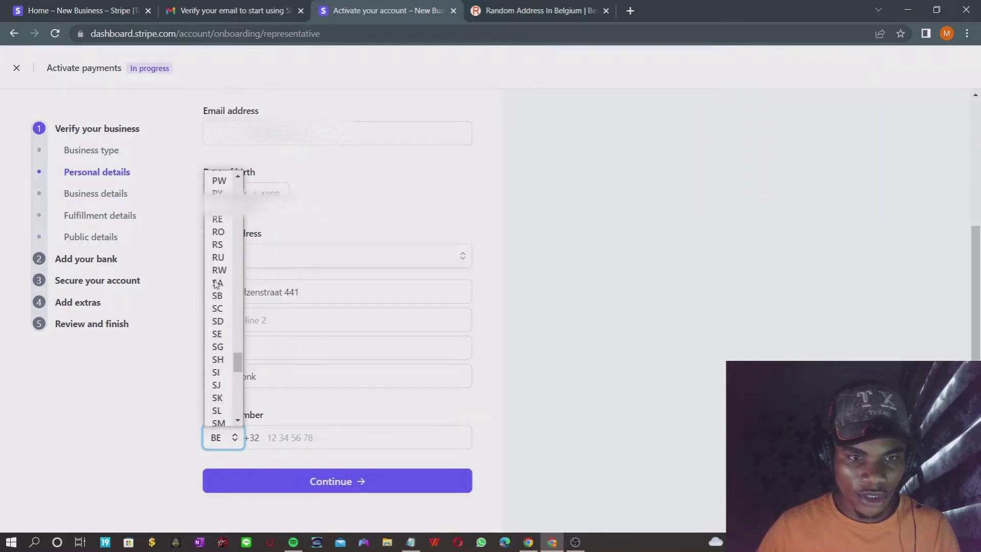
scroll(218, 283, "up", 5)
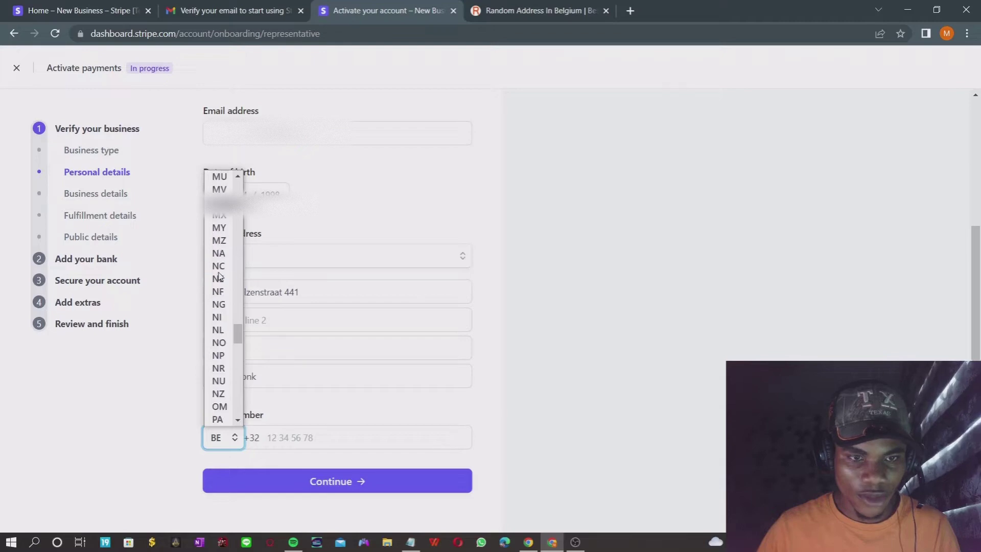
left_click(218, 305)
left_click(327, 430)
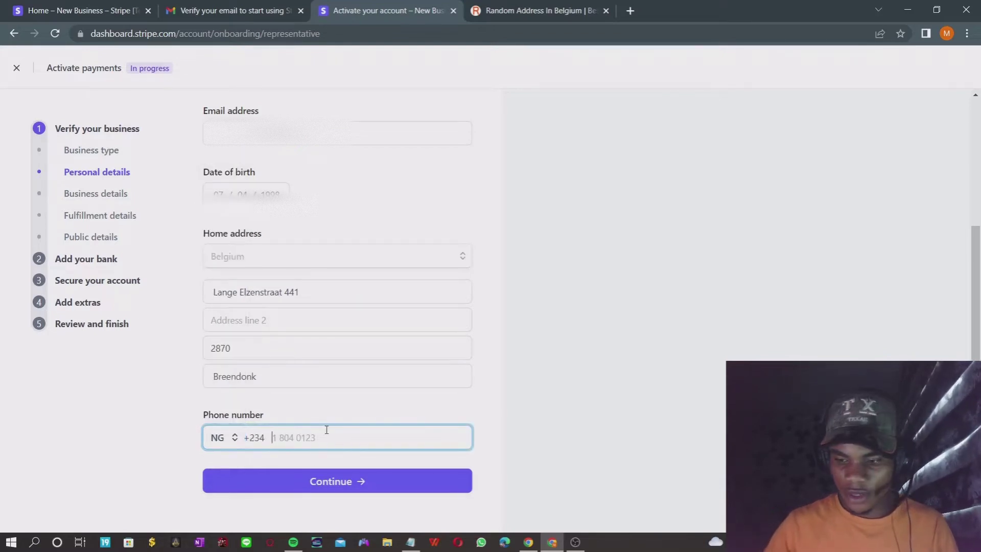
type("906")
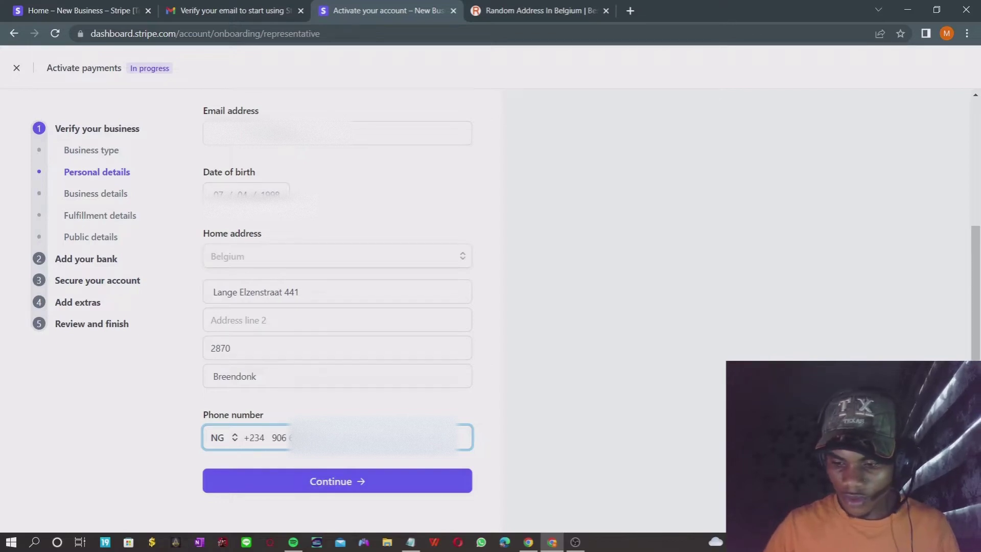
left_click(408, 497)
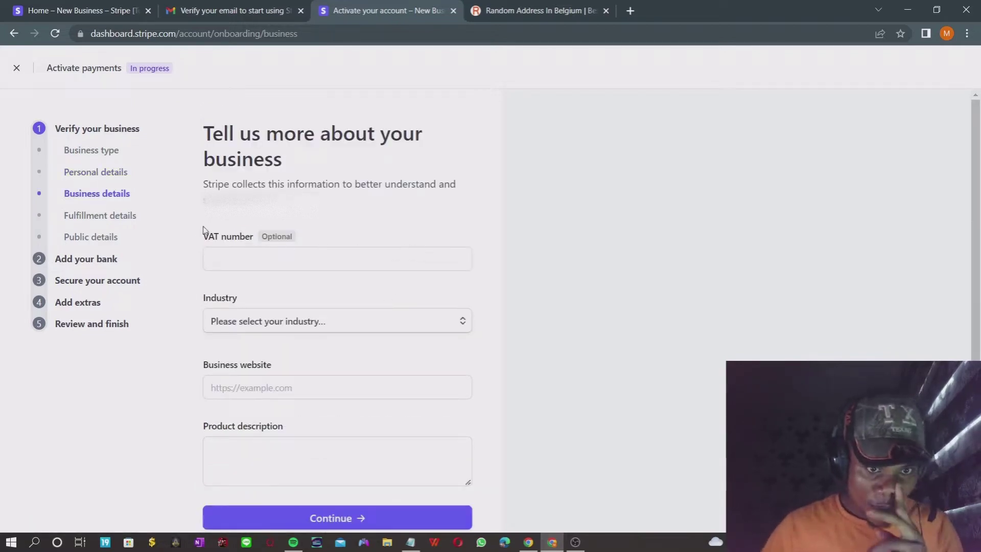
- Choose Software from the Most popular industries on the business details page
left_click_drag(247, 236, 278, 237)
left_click(334, 244)
scroll(321, 314, "down", 1)
left_click(312, 285)
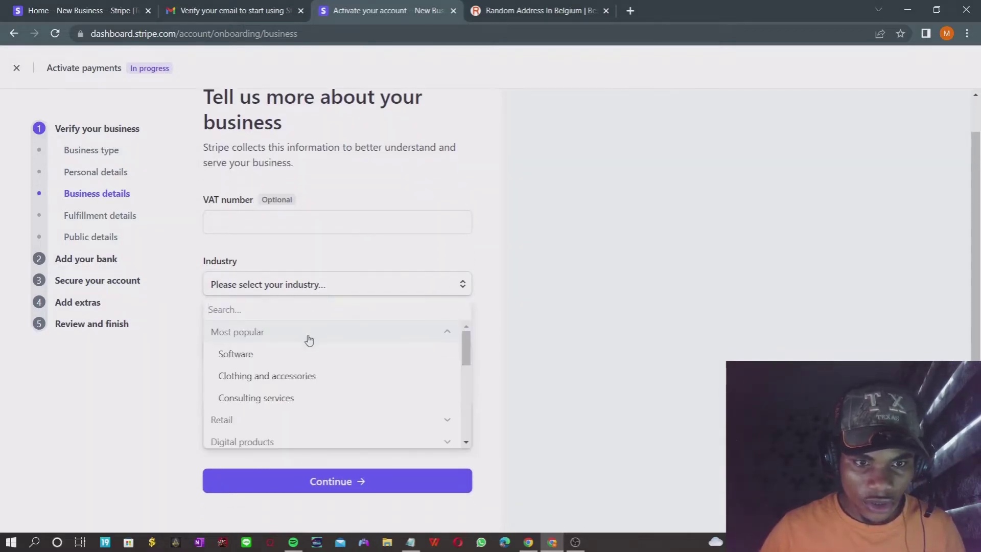
scroll(307, 383, "down", 5)
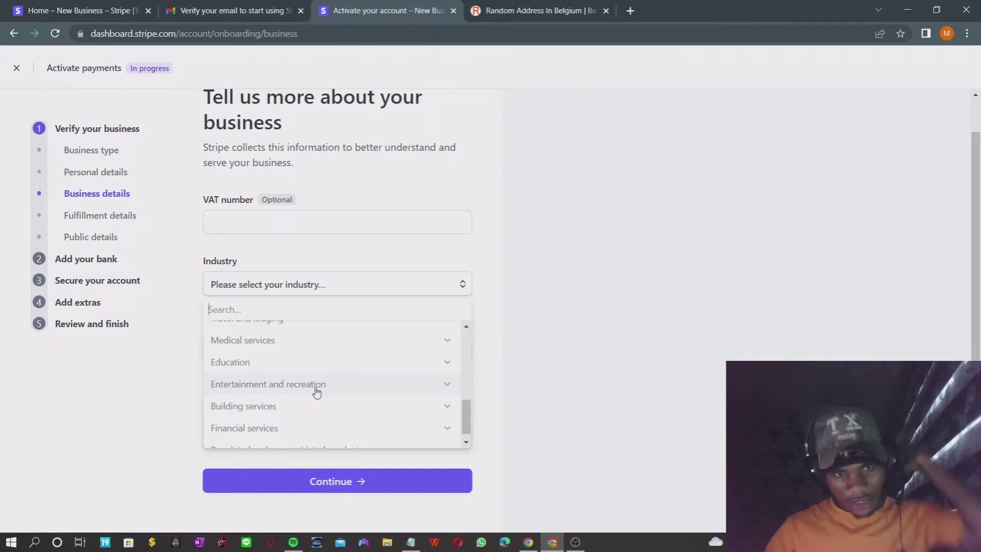
scroll(319, 387, "up", 1)
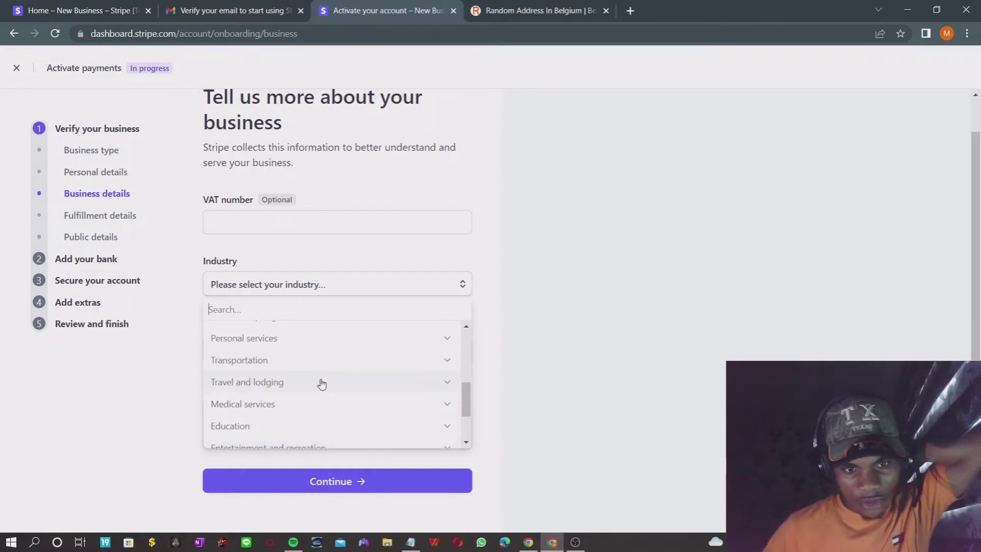
scroll(322, 383, "down", 2)
scroll(322, 384, "down", 1)
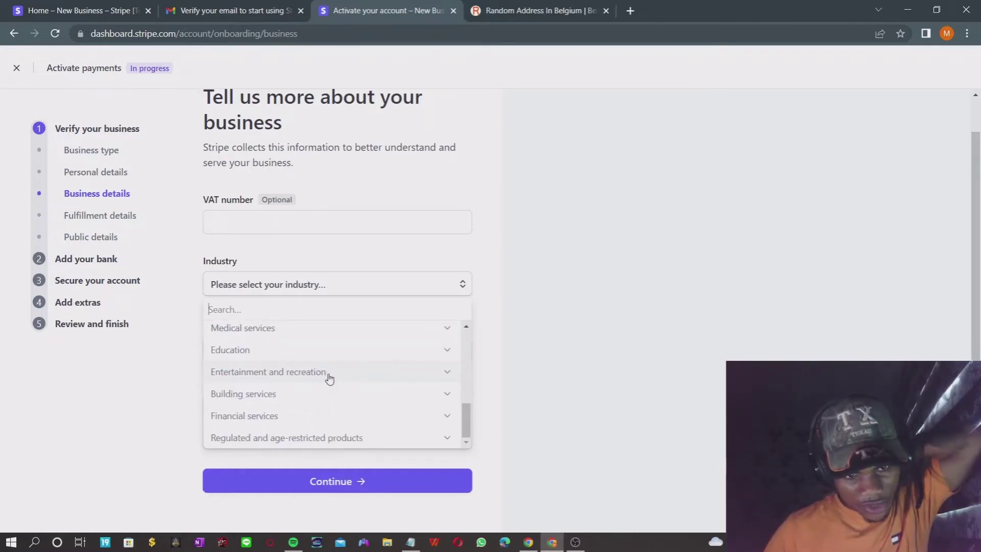
scroll(323, 383, "up", 3)
scroll(320, 381, "up", 5)
scroll(320, 381, "up", 1)
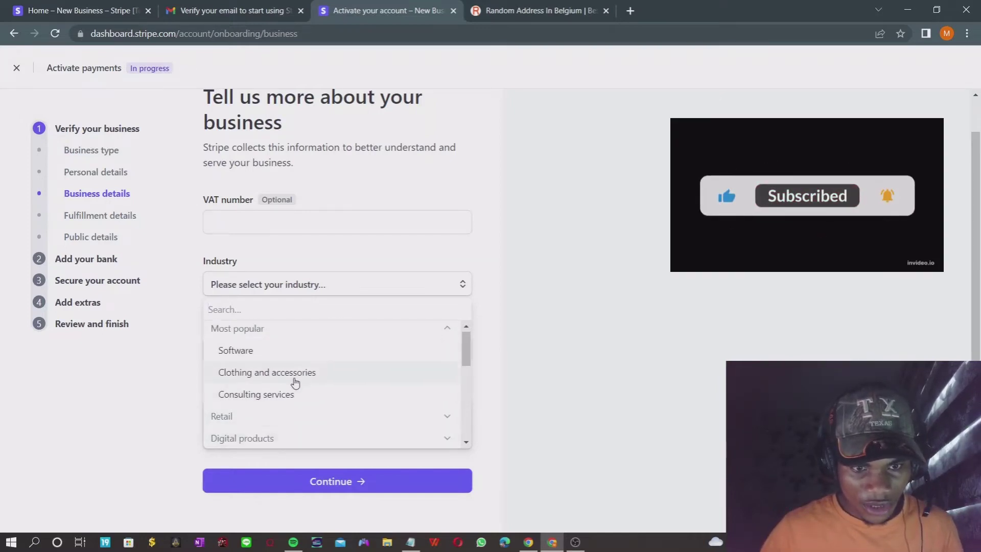
scroll(314, 370, "down", 1)
scroll(439, 373, "down", 2)
scroll(440, 373, "down", 1)
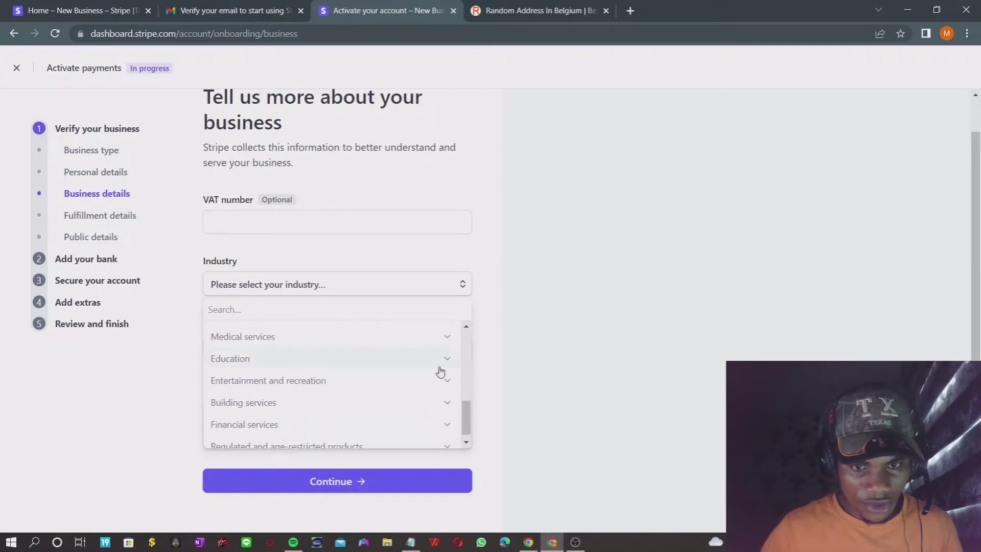
scroll(440, 372, "up", 2)
scroll(441, 371, "up", 3)
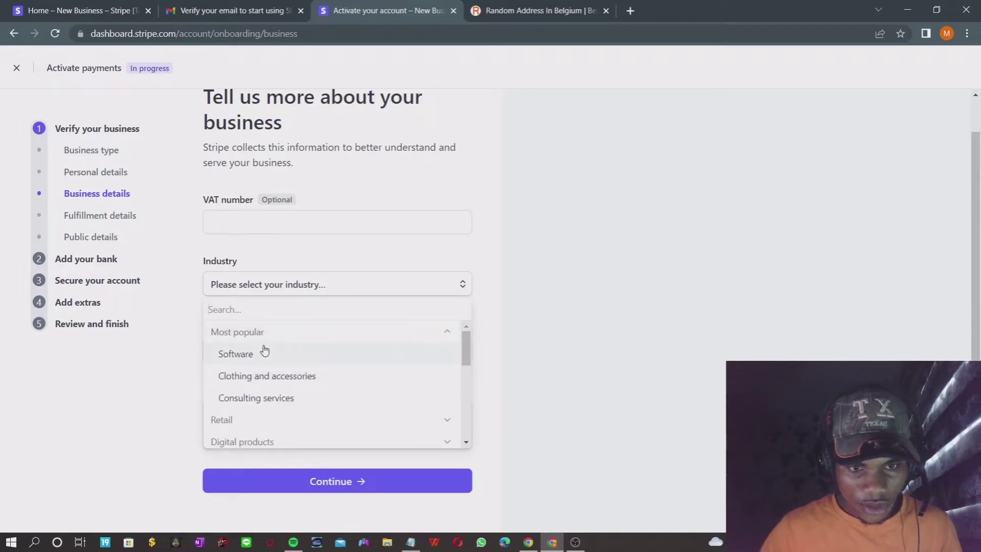
left_click(280, 358)
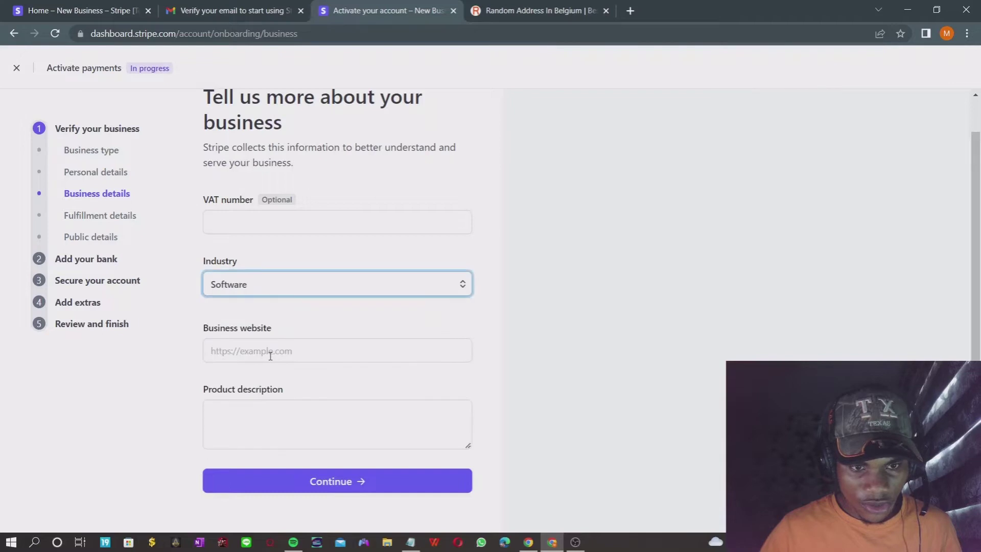
- Read the website hint about social media pages and fill in the business website field
left_click(270, 353)
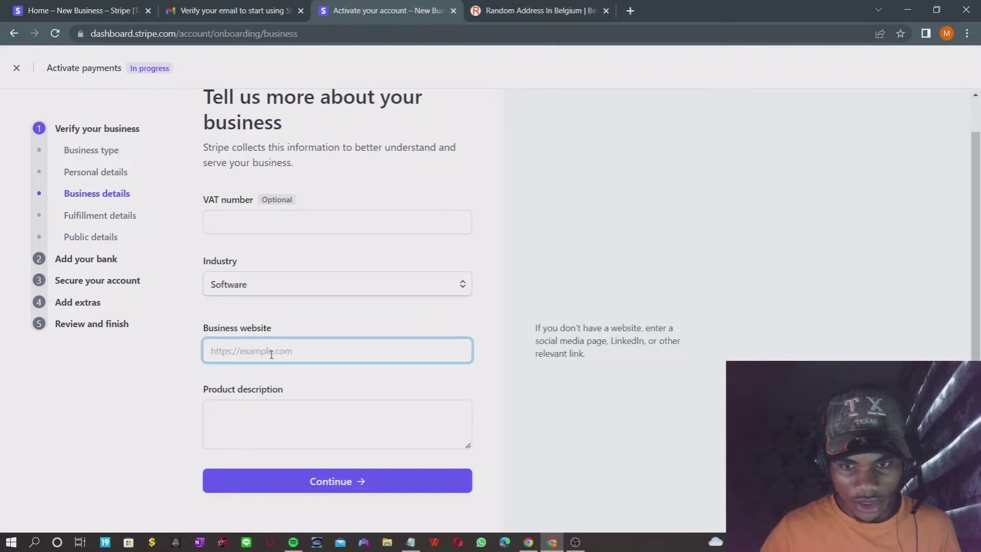
left_click_drag(541, 330, 642, 328)
left_click_drag(544, 341, 660, 345)
left_click_drag(542, 350, 602, 361)
left_click(624, 362)
left_click(386, 350)
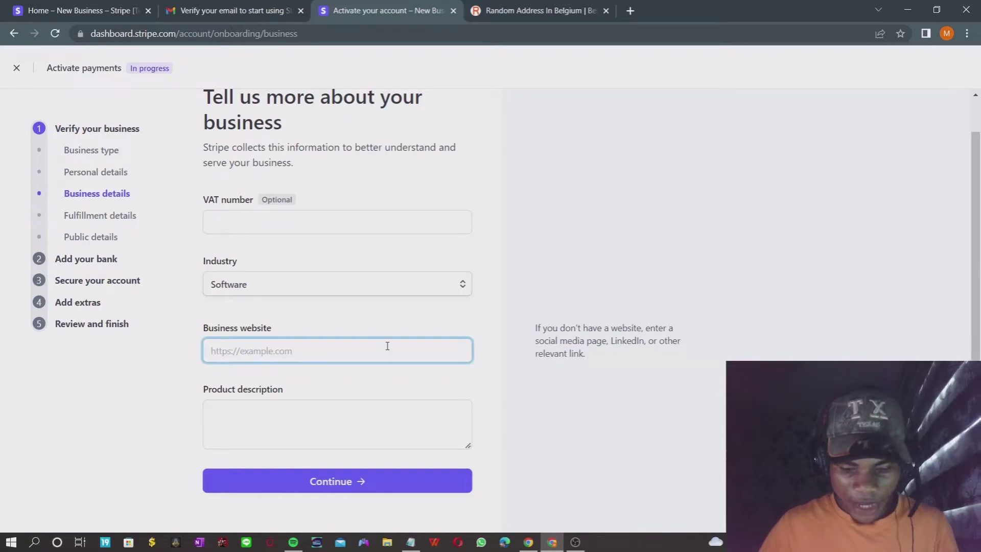
type("Htt")
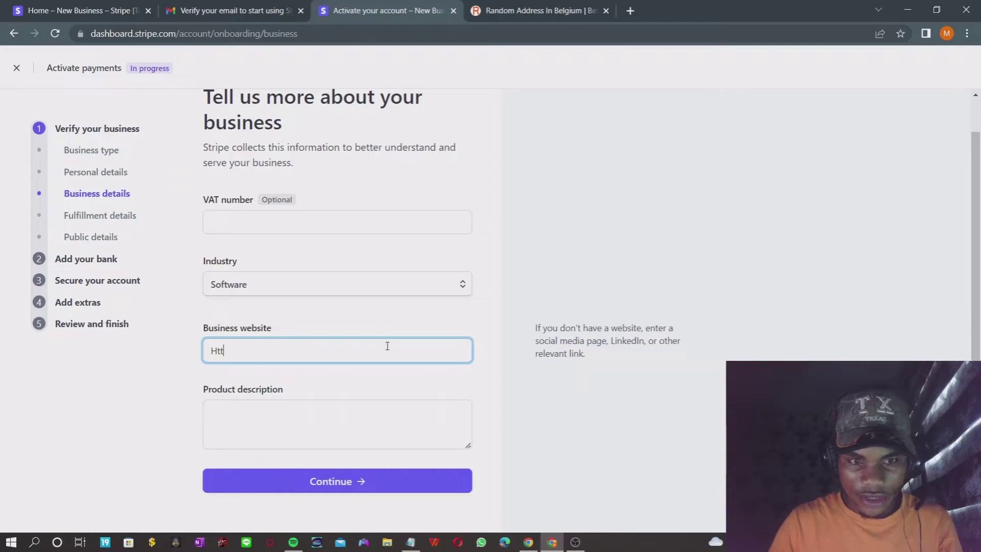
type("ps://")
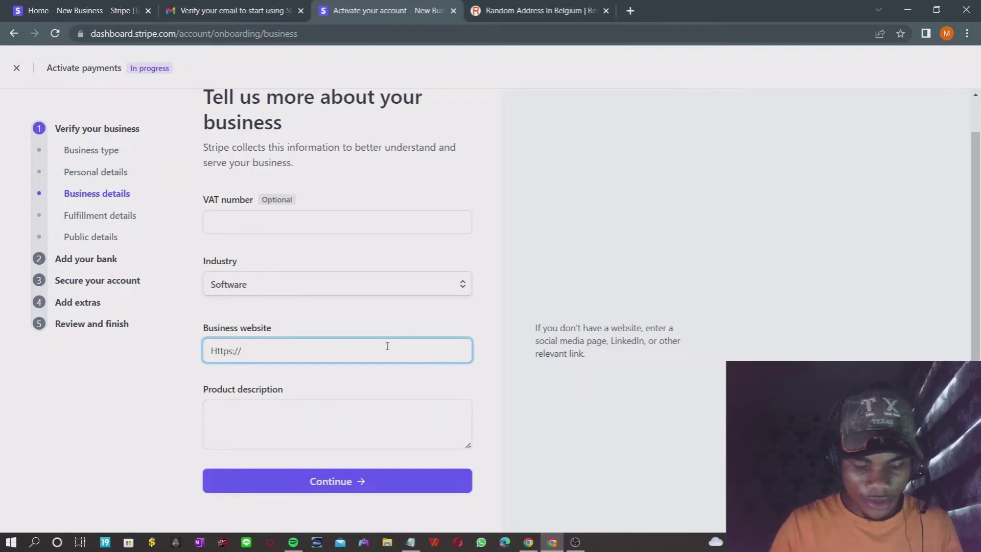
type("skybi")
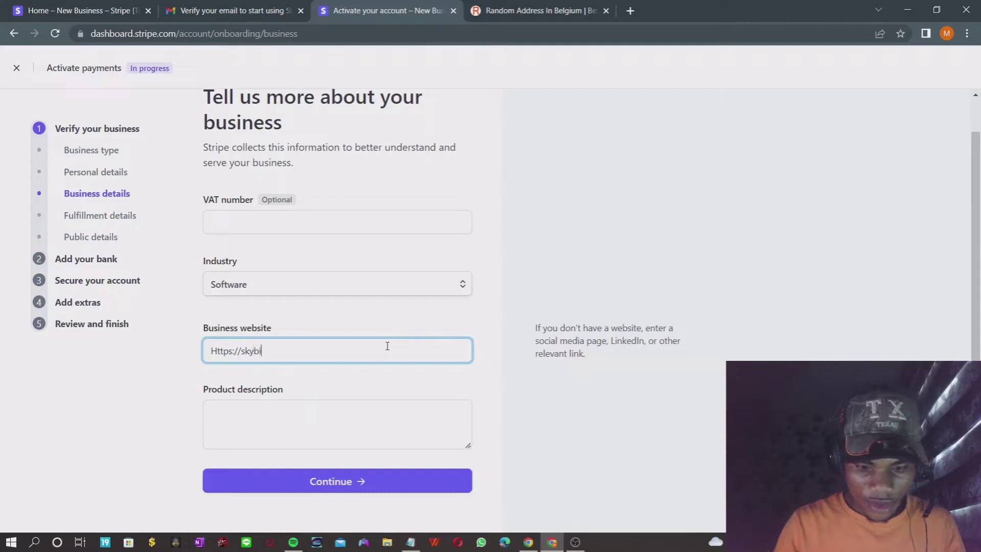
type("z24.com")
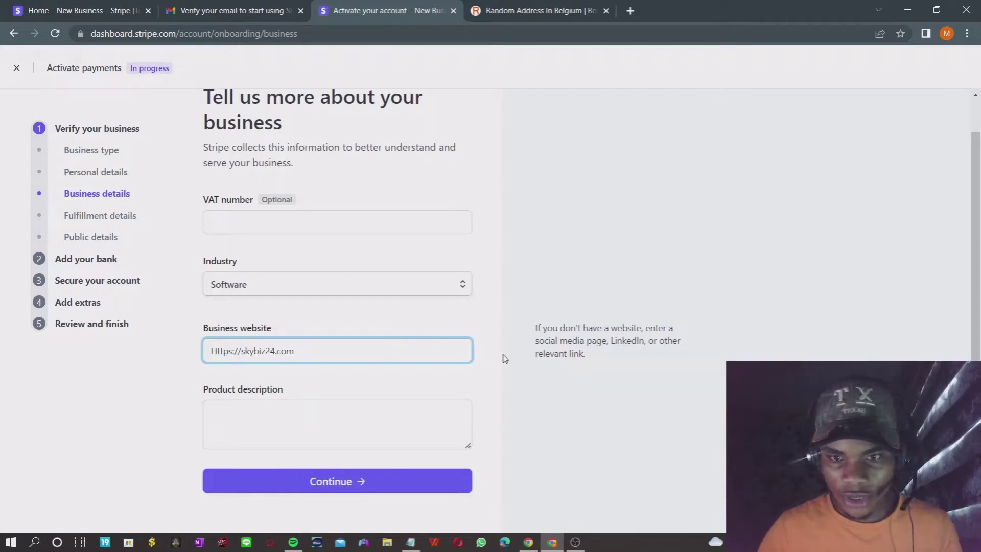
- Replace skybiz24.com with facebook.com/skybiz24 and select that address for copying
left_click(460, 328)
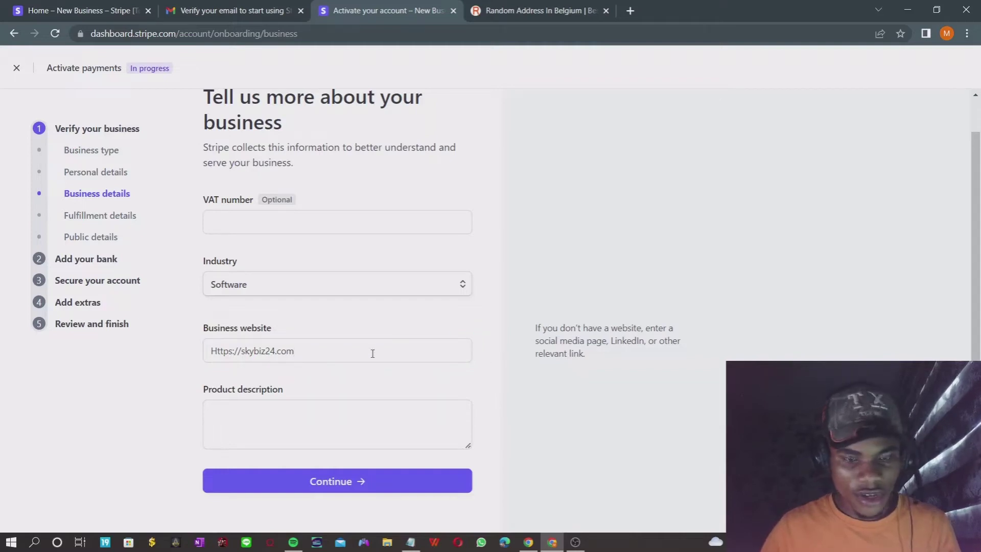
left_click(372, 353)
left_click_drag(373, 353, 141, 341)
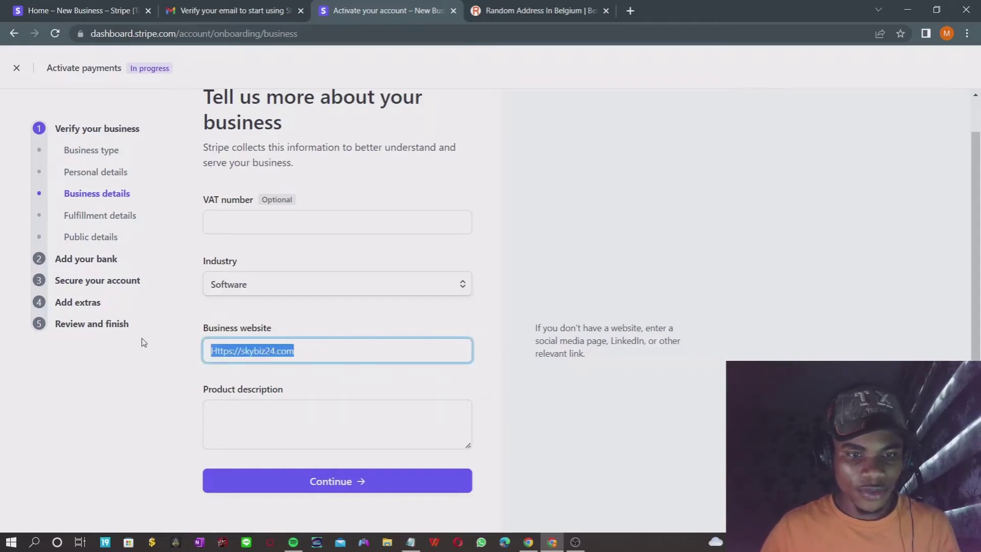
type("Facebook")
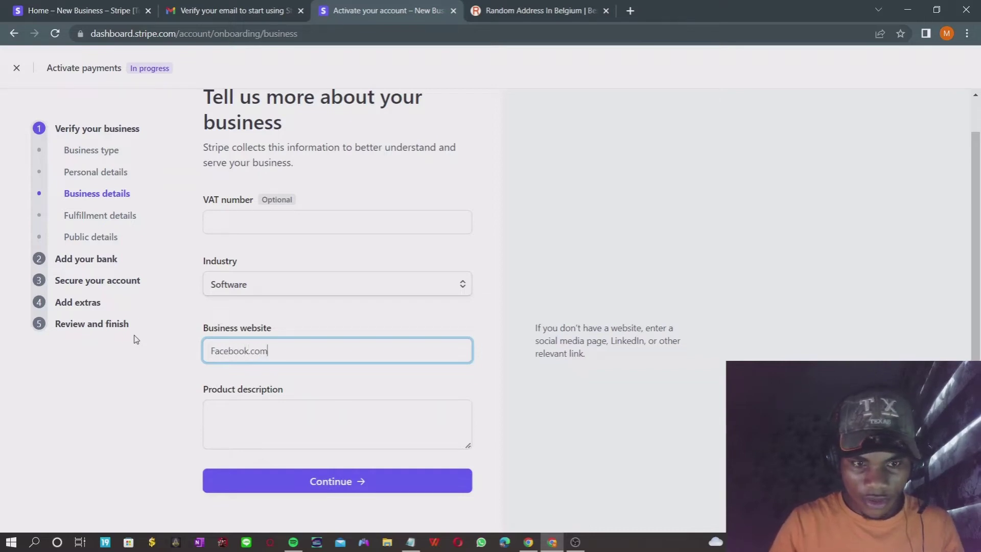
type("/s")
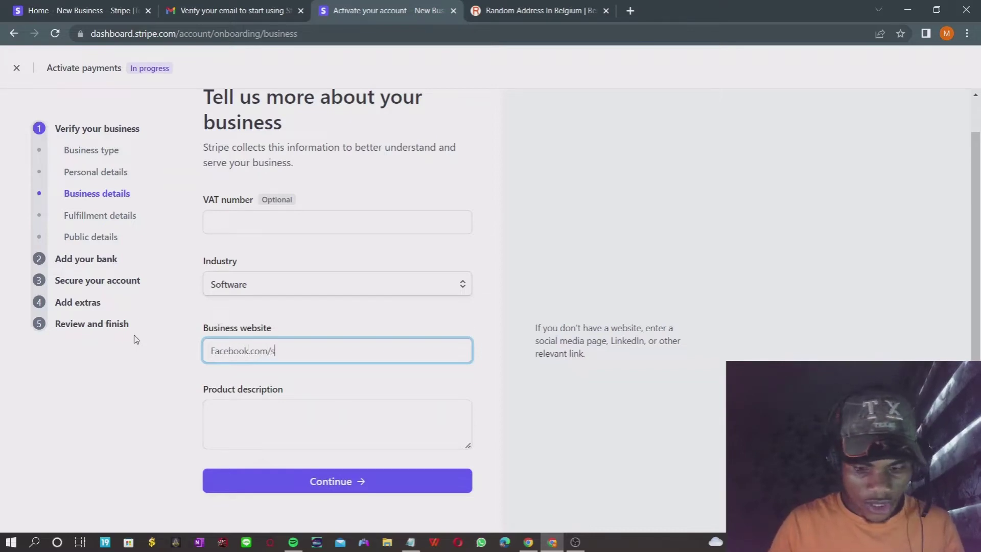
type("kybi")
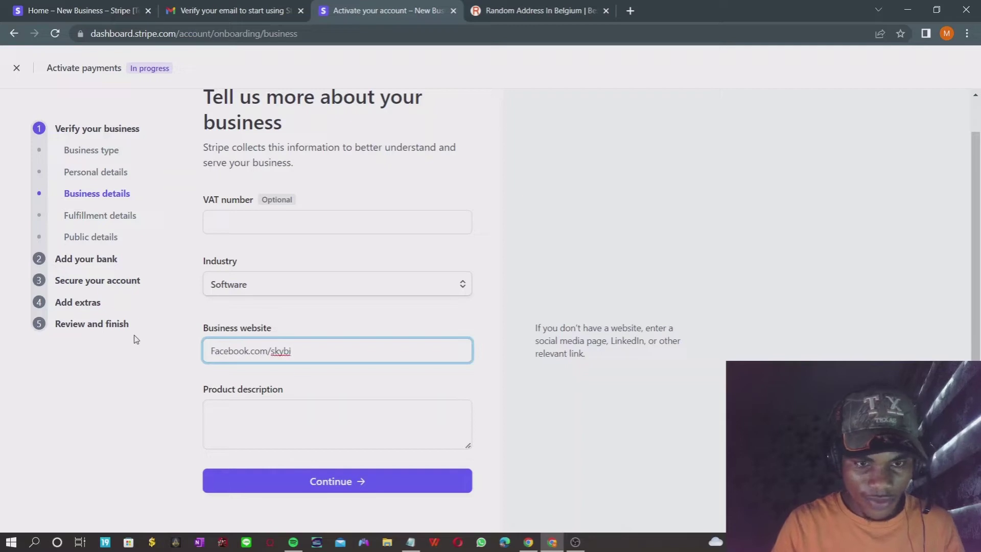
type("z24")
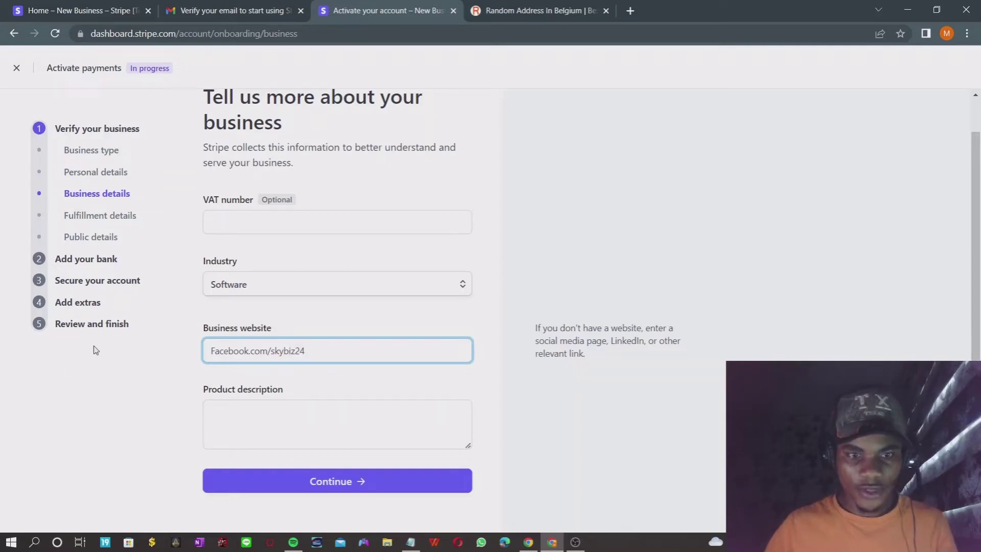
left_click_drag(306, 355, 196, 352)
key("ctrl+c")
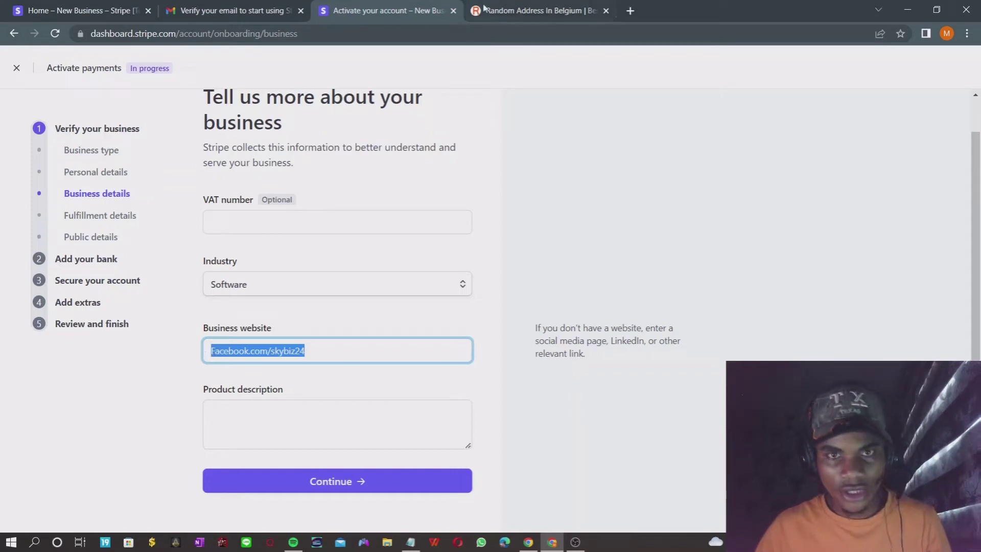
- Load the copied facebook.com/skybiz24 address in a new tab
left_click(629, 12)
key("ctrl+v")
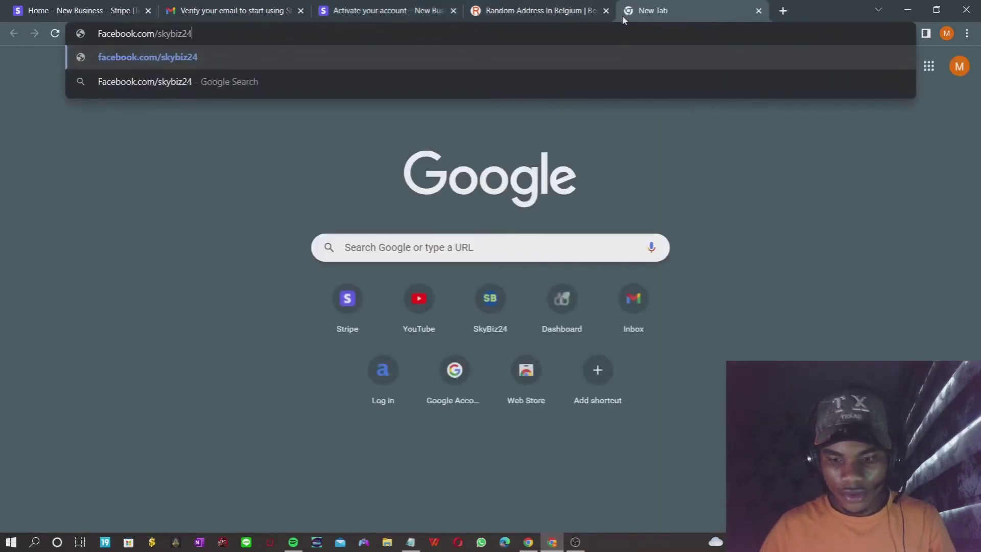
key("Return")
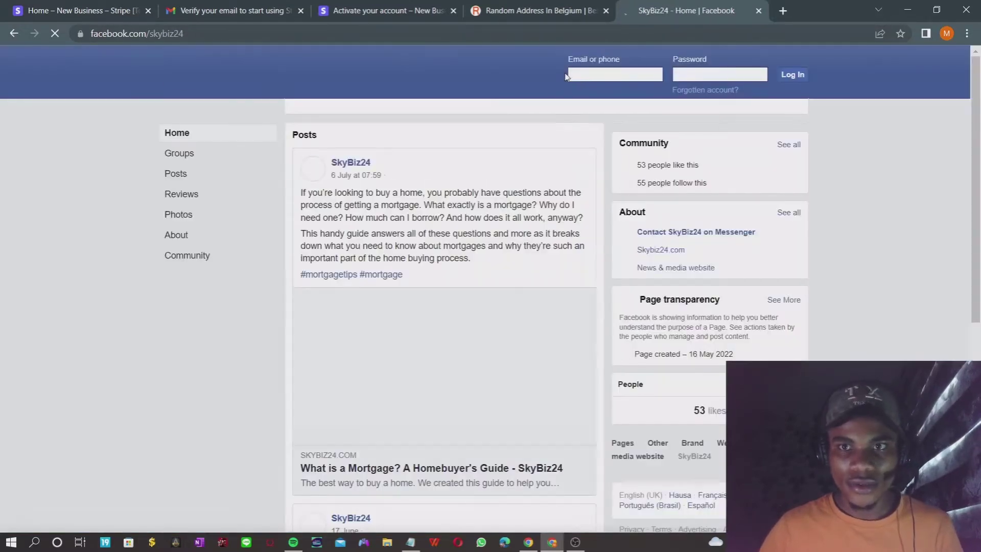
scroll(479, 227, "down", 2)
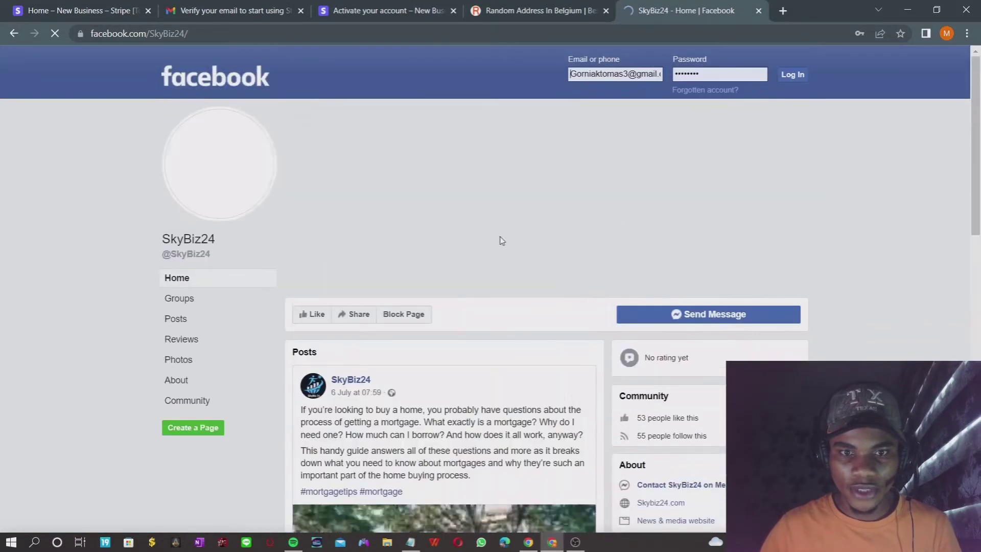
scroll(502, 246, "down", 3)
scroll(510, 241, "down", 4)
scroll(509, 240, "down", 5)
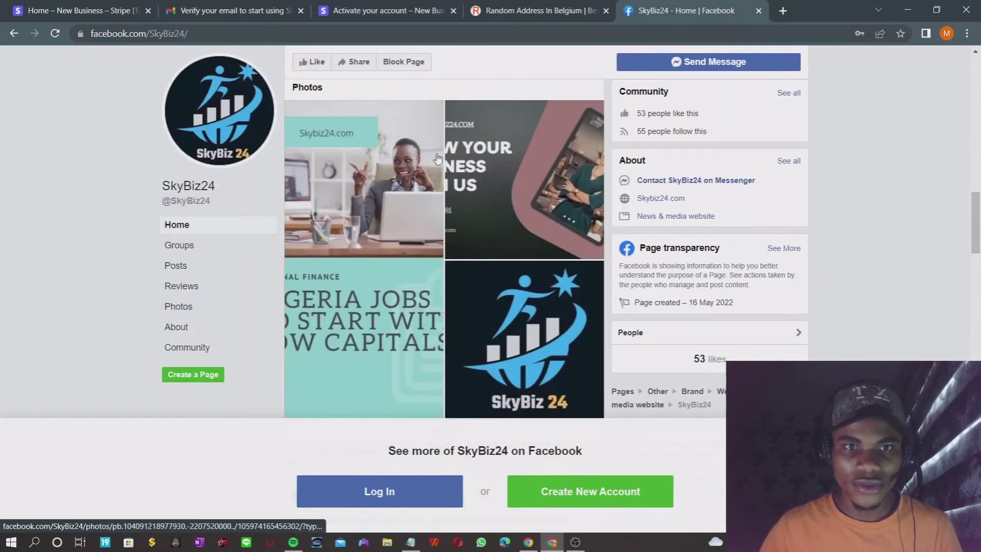
- Return to the Stripe activation form and read the product description guidance
left_click(332, 7)
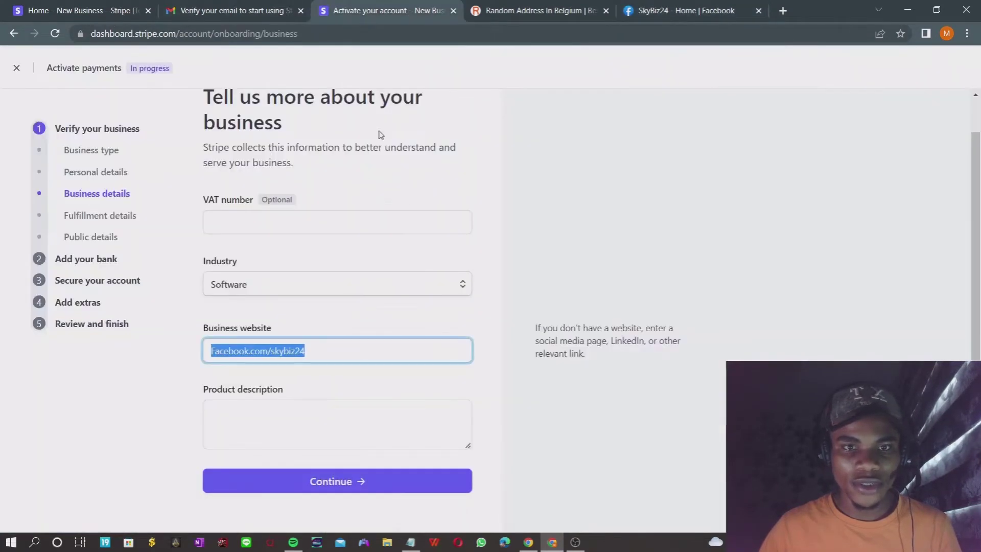
left_click(416, 399)
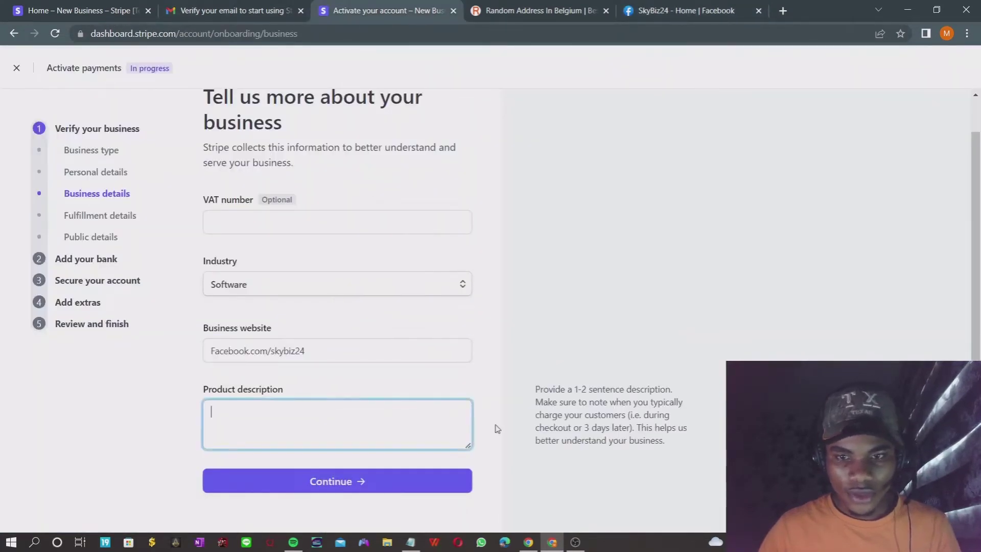
mouse_move(564, 415)
left_mouse_down()
mouse_move(634, 389)
mouse_move(648, 404)
left_mouse_up()
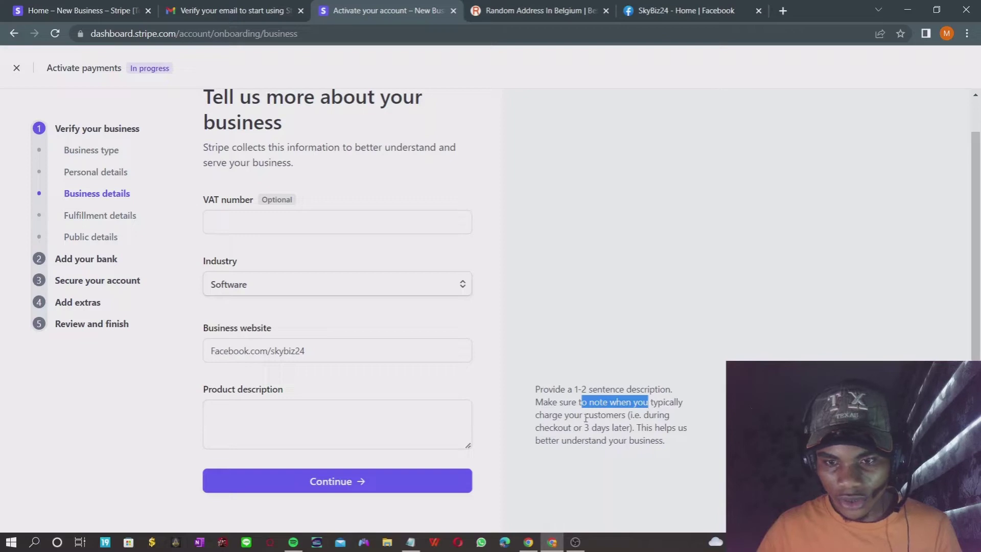
left_click(585, 417)
left_click_drag(564, 415, 590, 414)
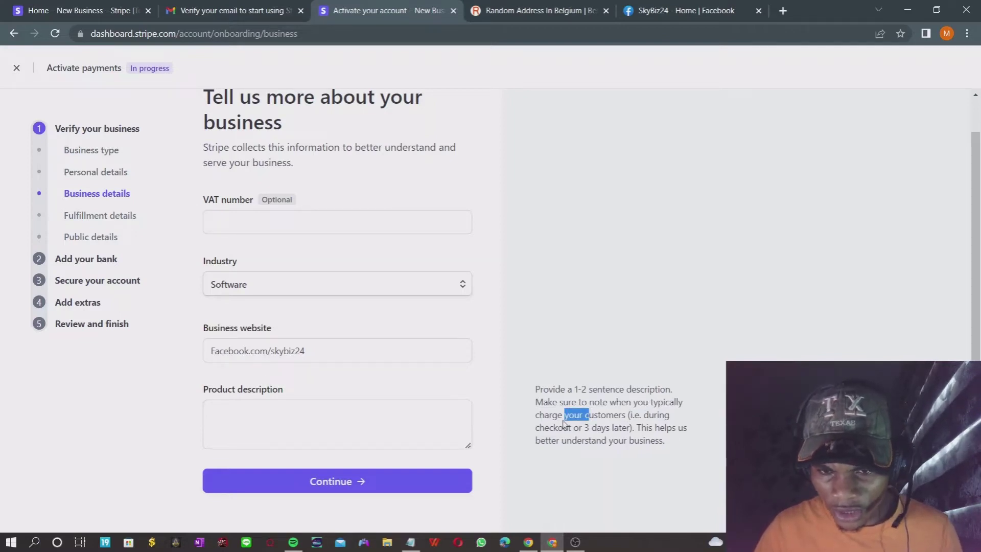
left_click(554, 438)
left_click_drag(563, 440, 592, 441)
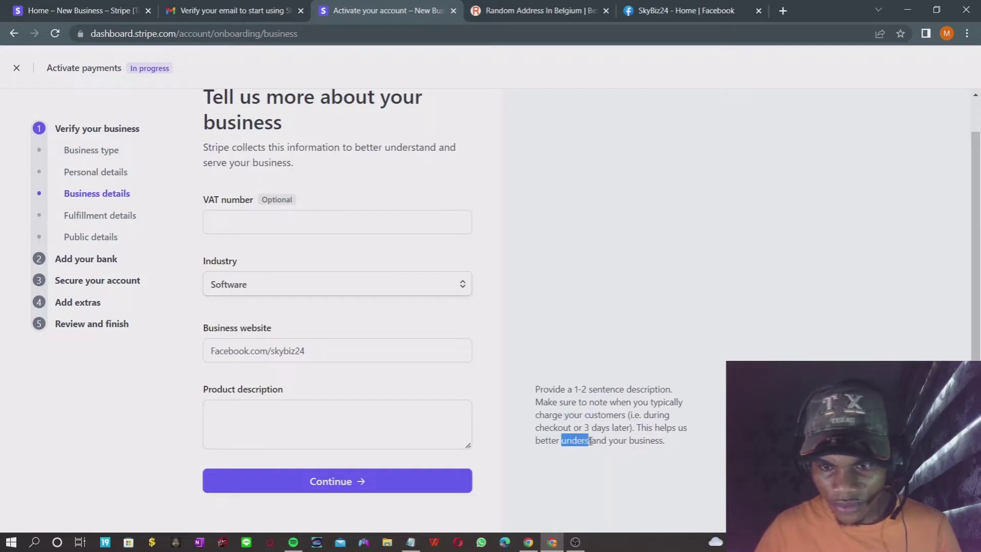
- Write the product description: one-year warranty, two-to-three-day shipping, payment before service
left_click(428, 426)
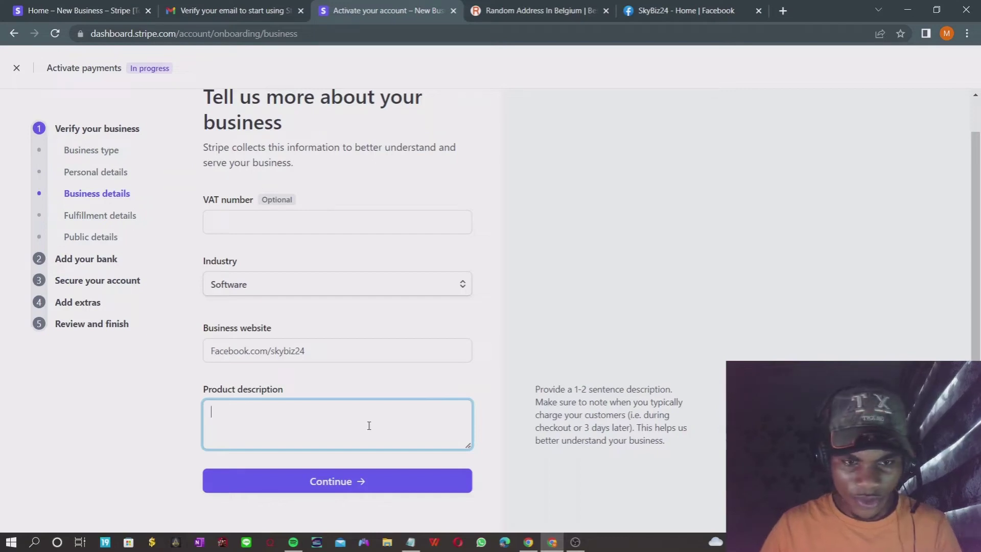
type("I prov")
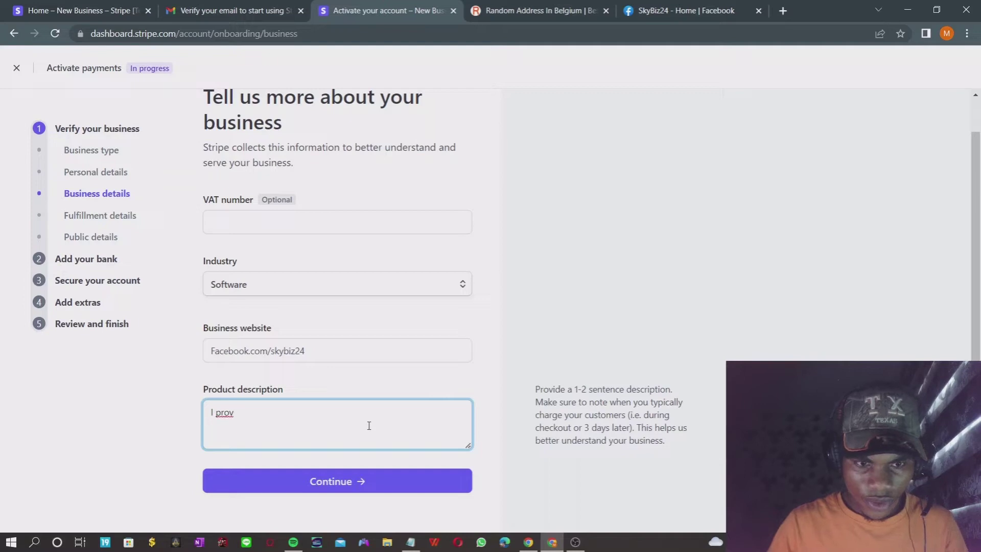
key("BackSpace")
key("BackSpace")
key("BackSpace")
type("ll my products ")
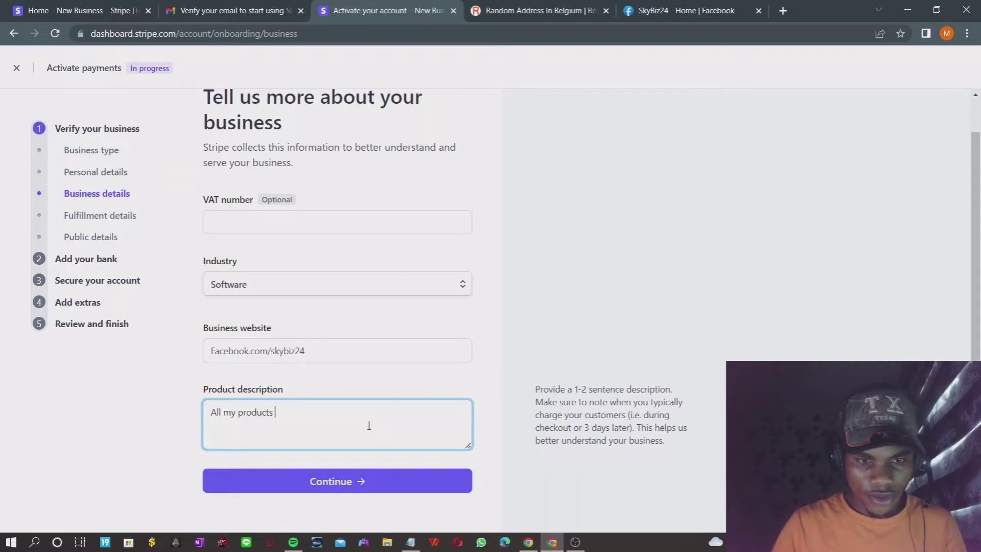
type("are")
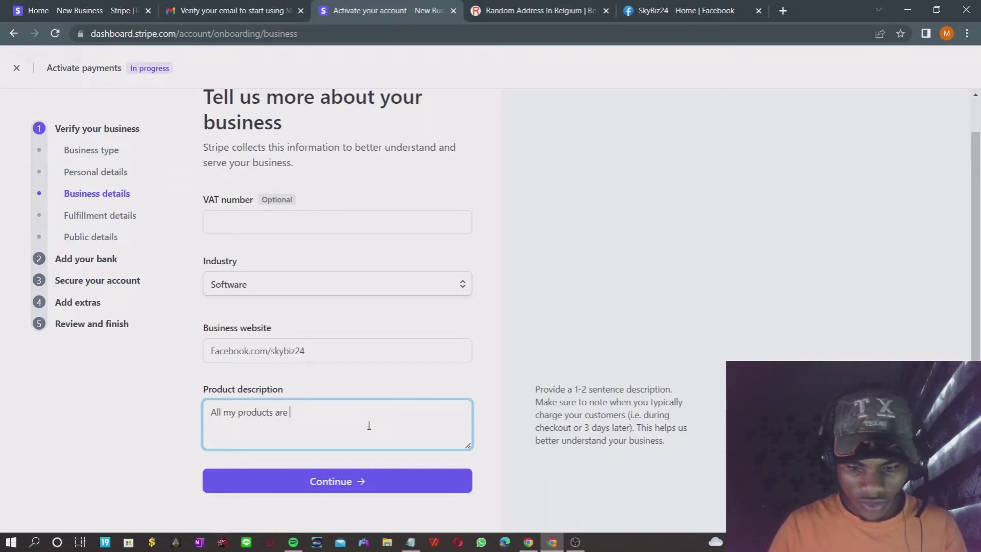
type(" one y")
type("ear")
key("BackSpace")
key("BackSpace")
key("BackSpace")
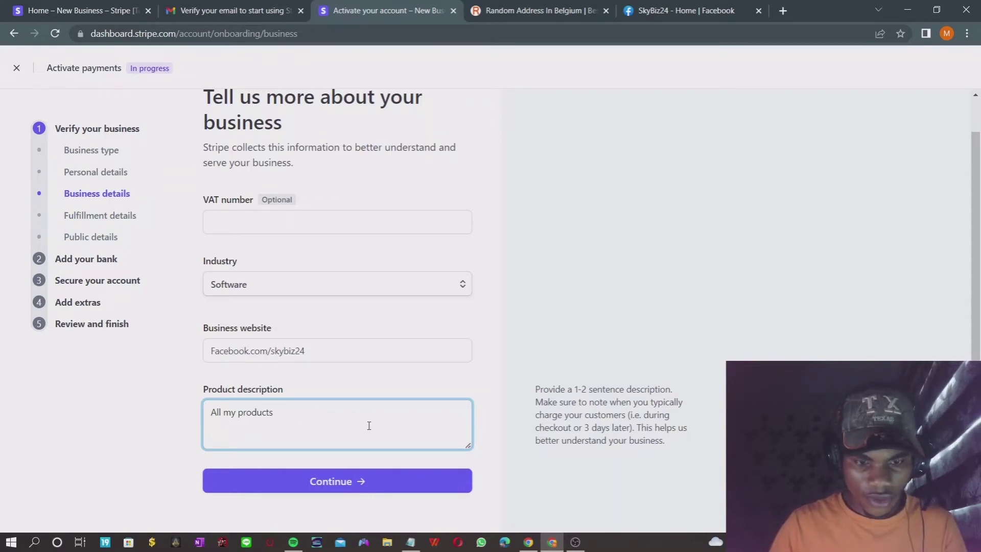
type("mes with")
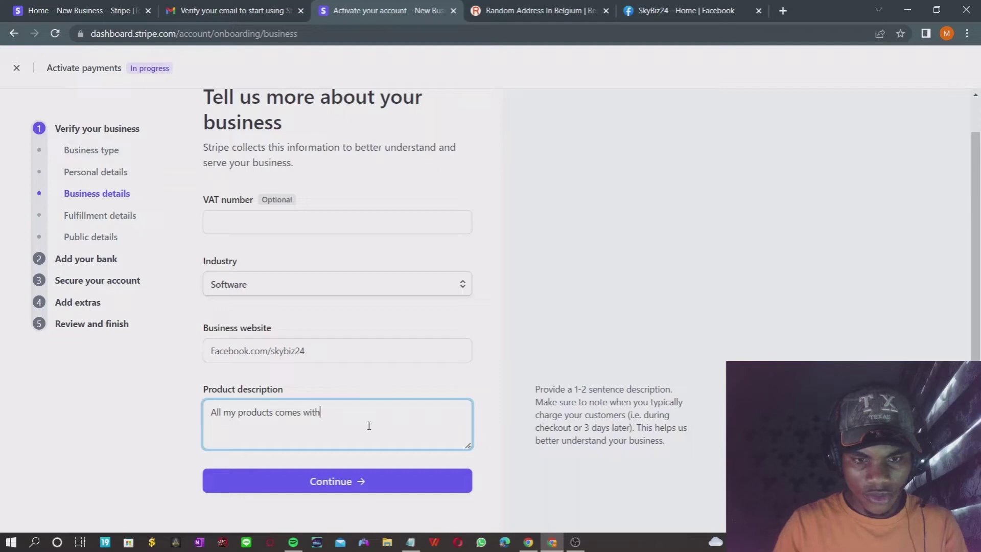
type("ear warranty")
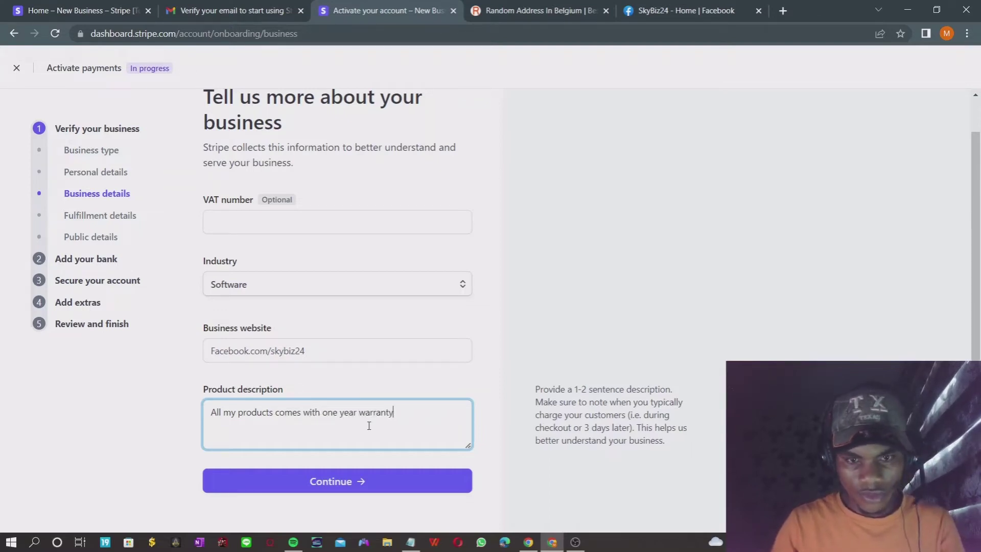
type(", ")
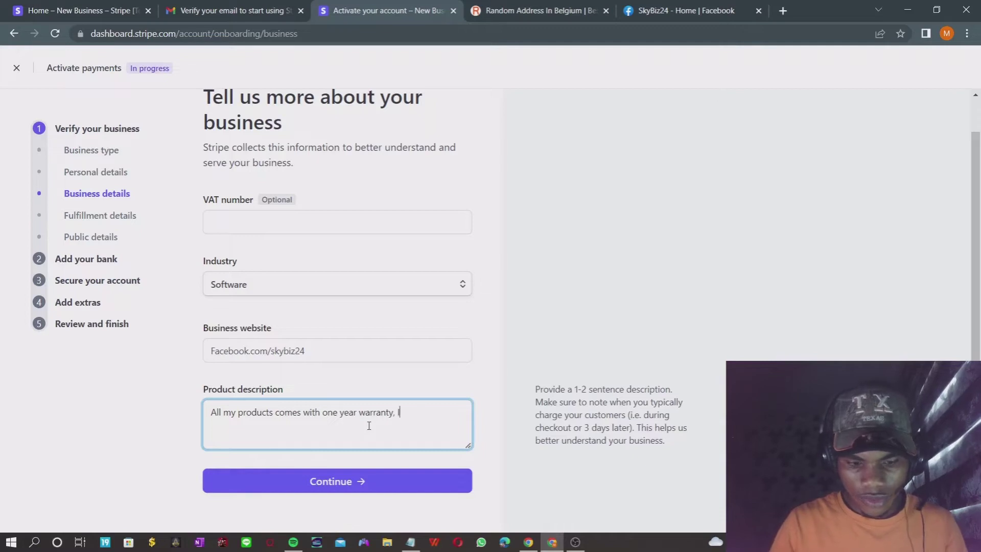
type("ipping takes")
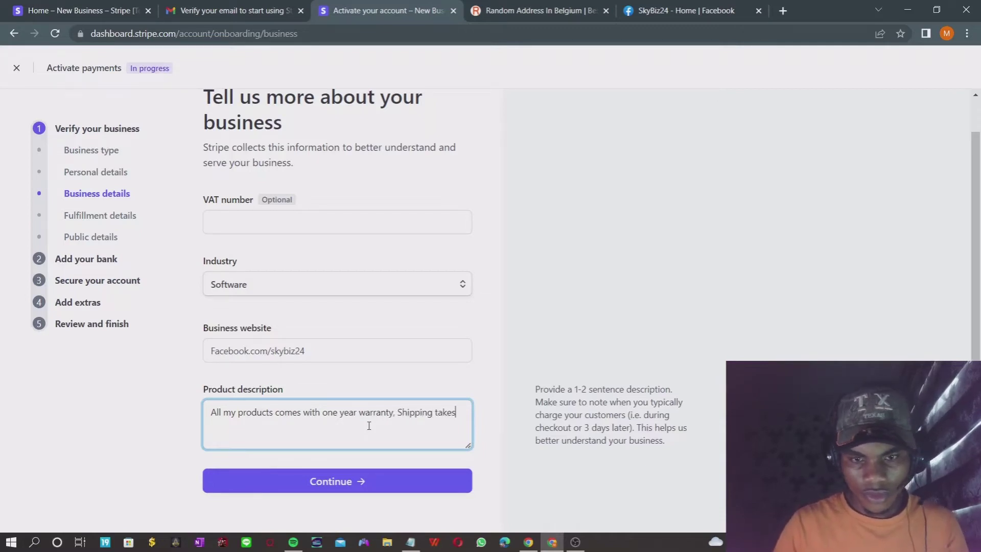
type("wo")
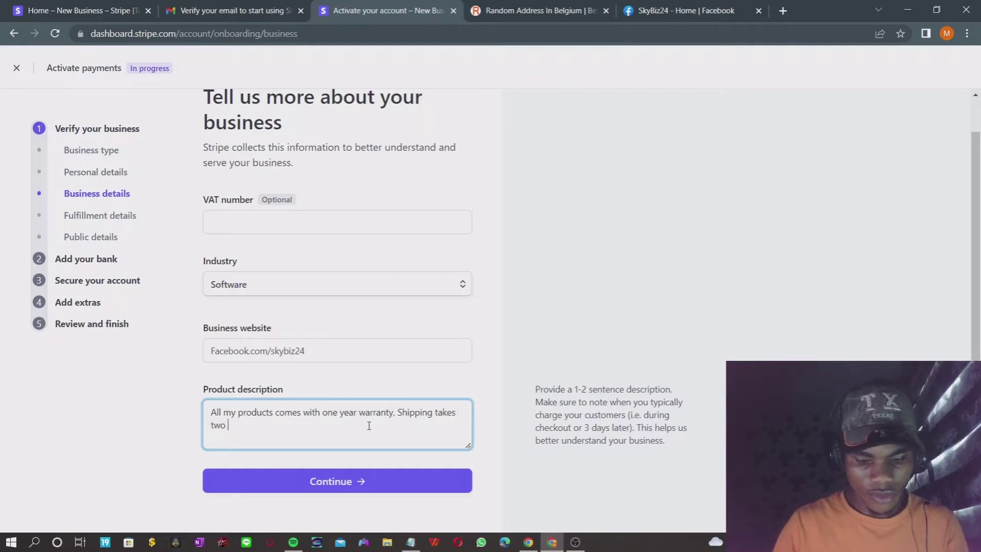
type("ee days to get tio")
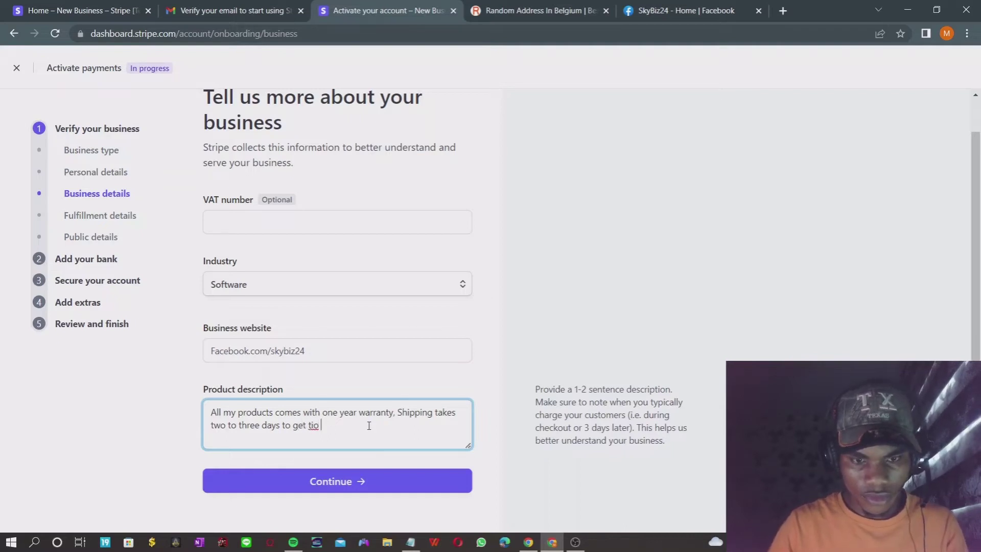
type("ur destination.")
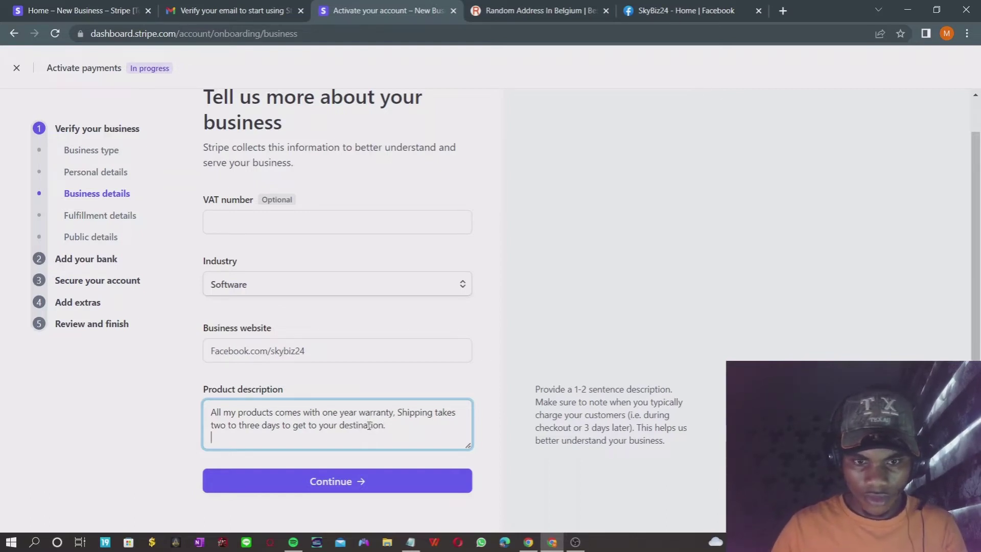
key("Return")
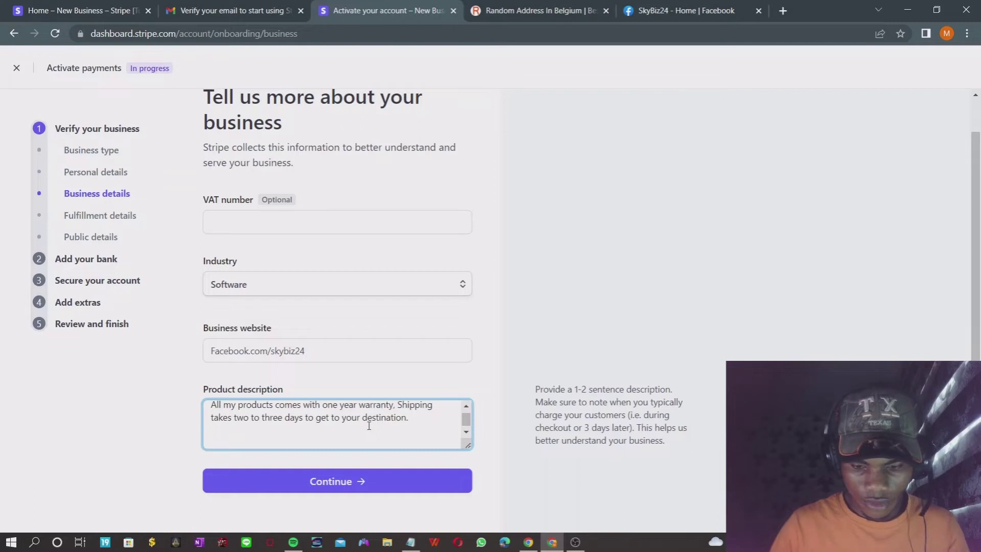
type("Pyamne")
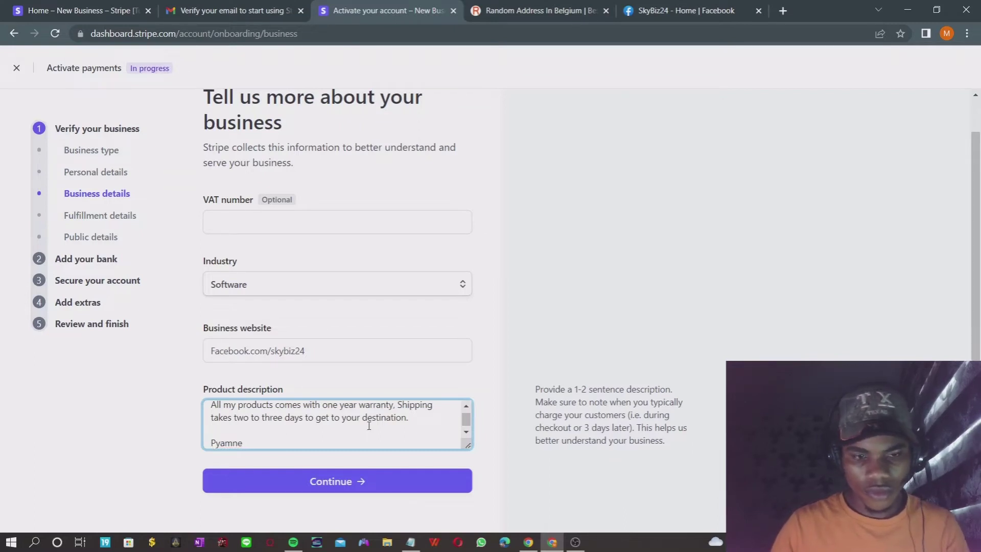
key("BackSpace")
type("a")
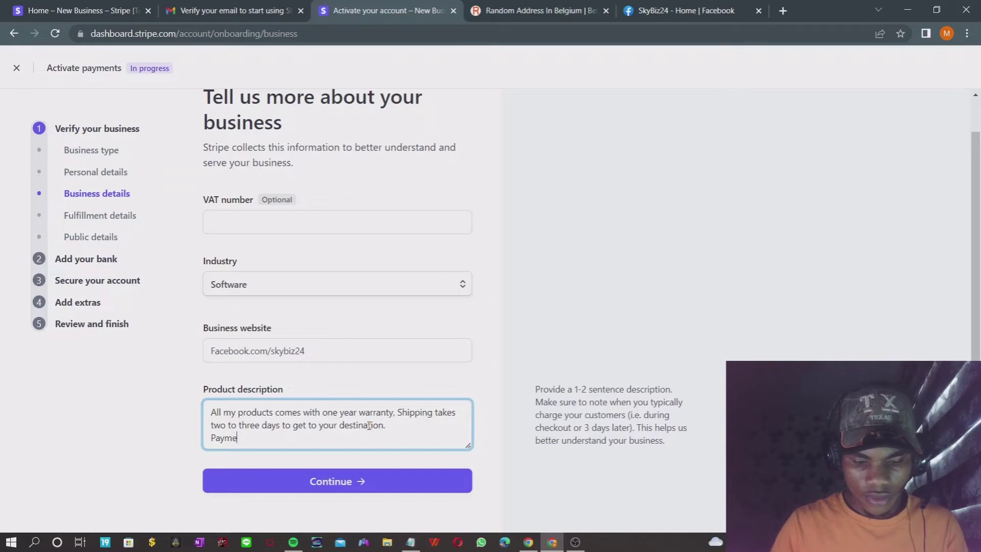
type("nt before")
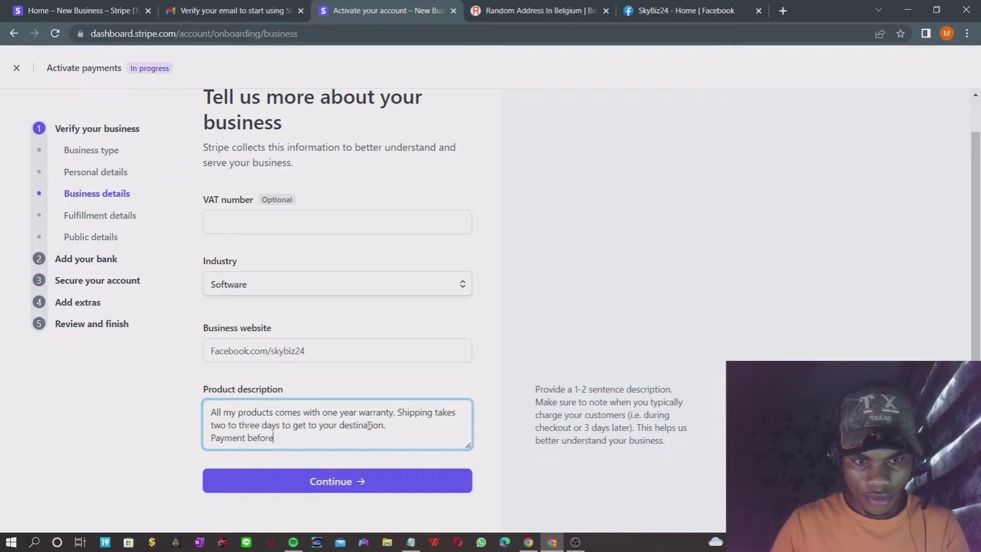
type("v")
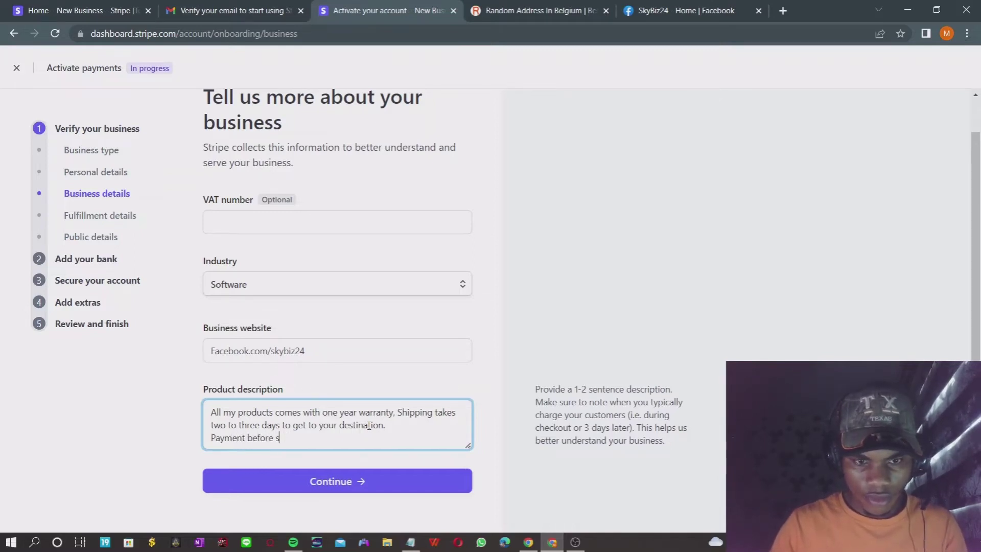
type("ice")
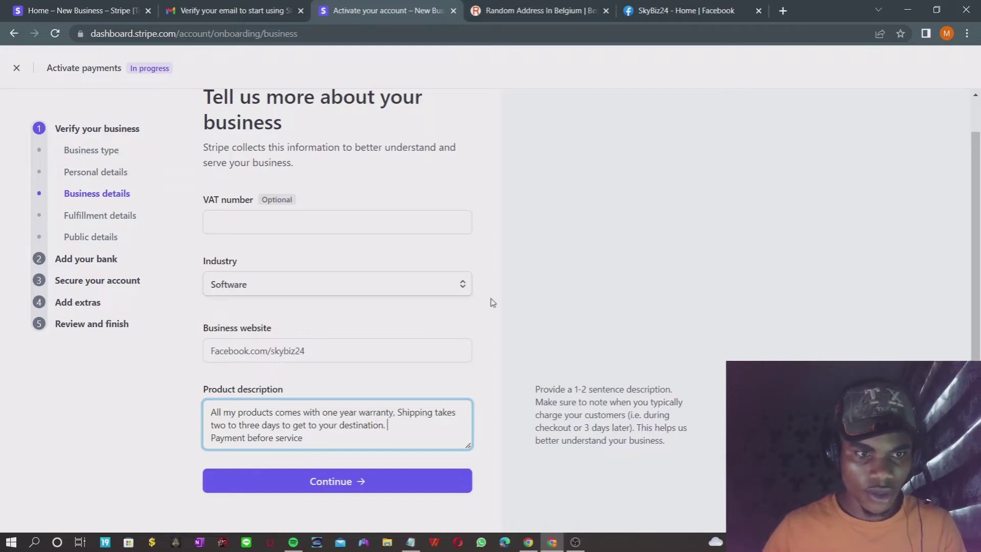
- Submit the business details, then submit fulfillment with delivery time 'Within 2 weeks'
left_click(357, 490)
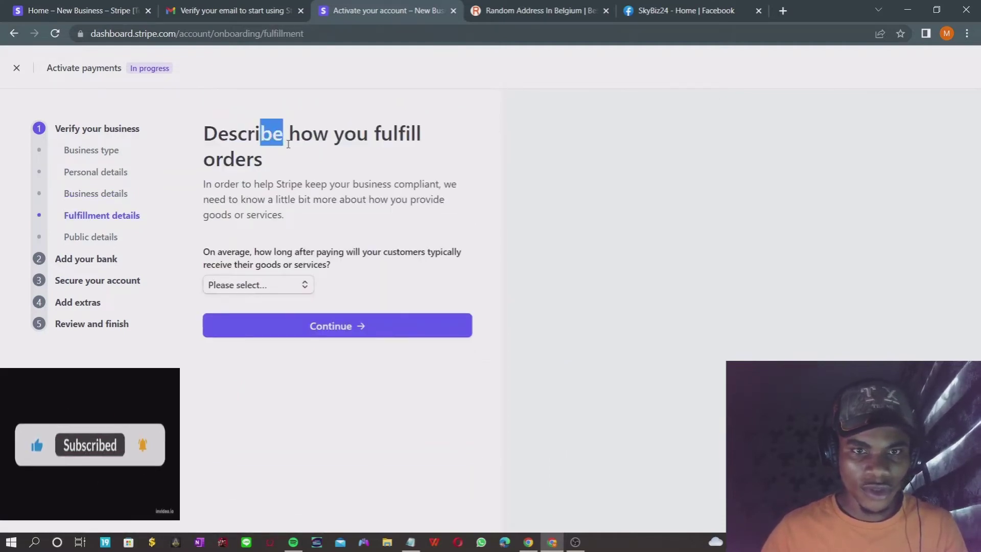
left_click_drag(261, 135, 329, 135)
left_click(357, 126)
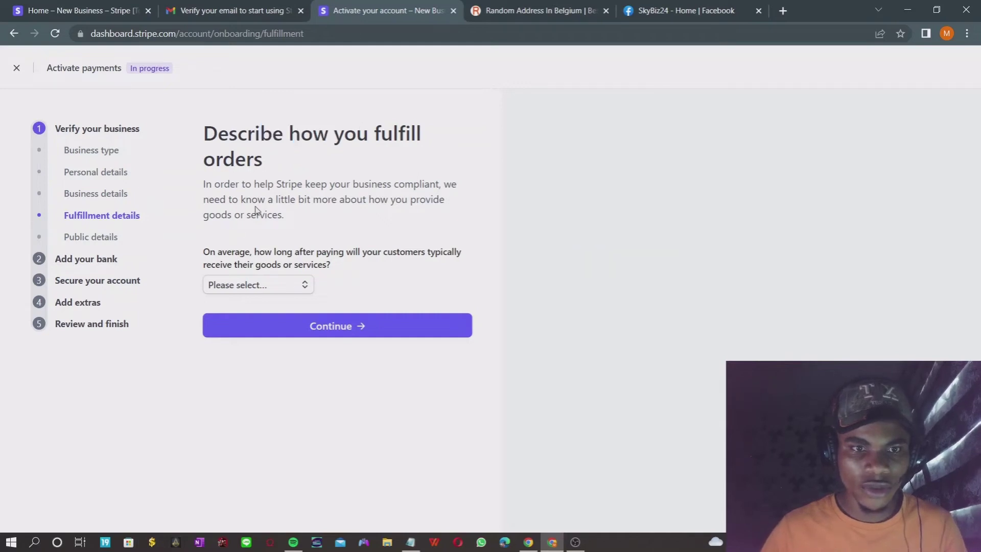
left_click(251, 284)
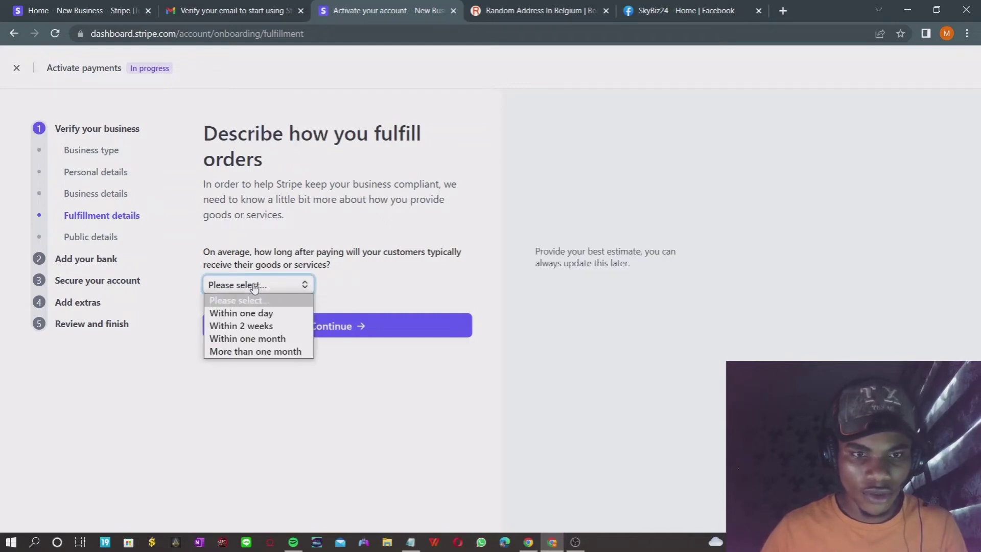
left_click(270, 328)
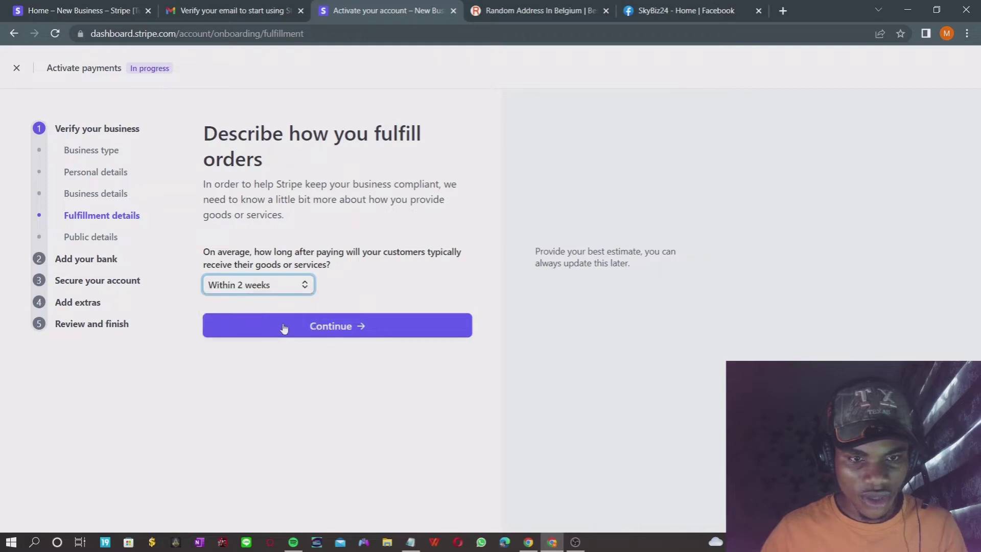
left_click(334, 337)
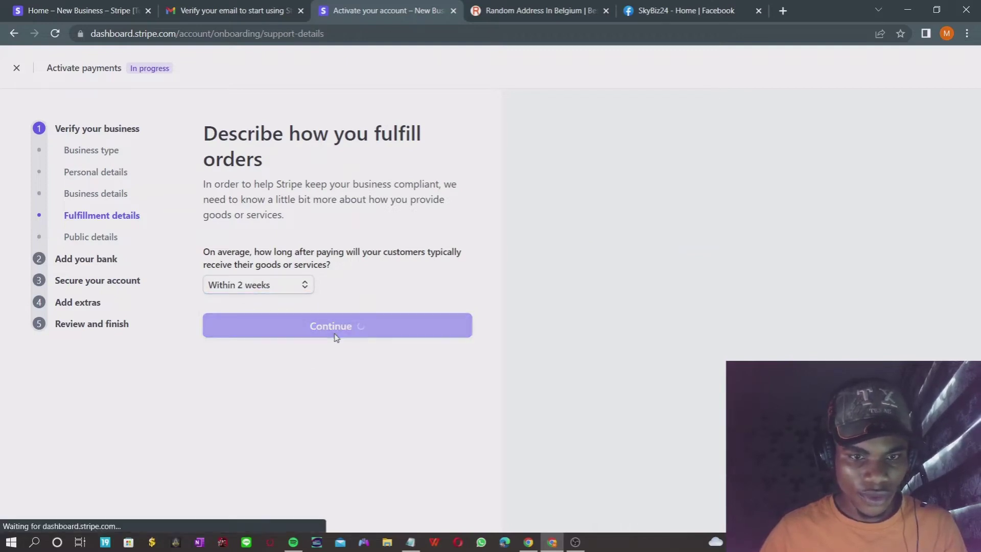
- Enter 'skybiz' as the shortened statement descriptor and submit the public details
left_click_drag(232, 242, 306, 242)
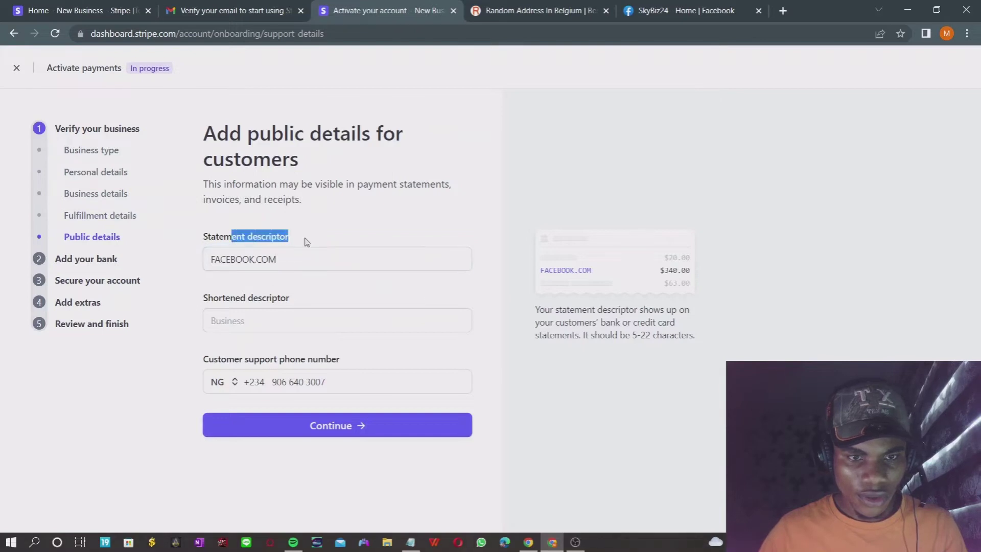
left_click(266, 261)
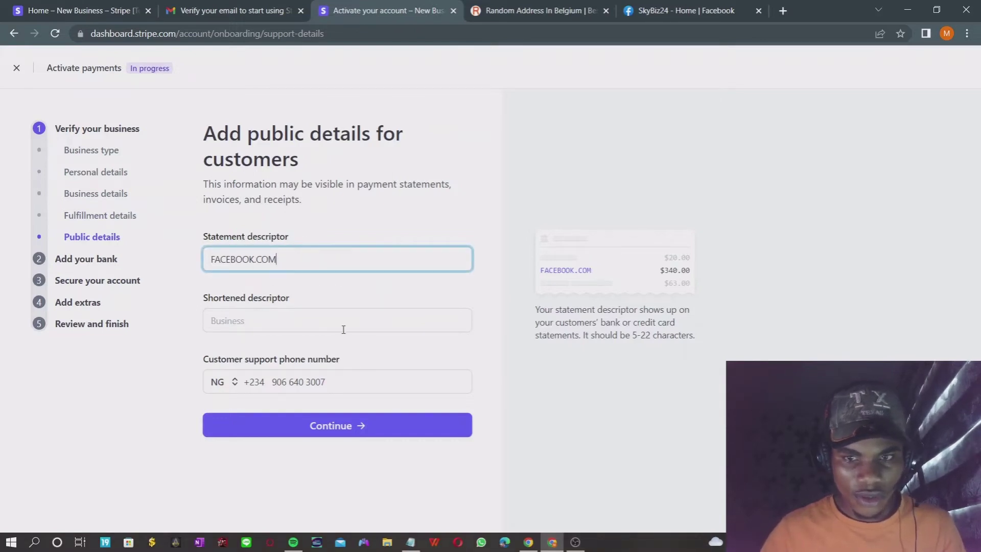
left_click(304, 314)
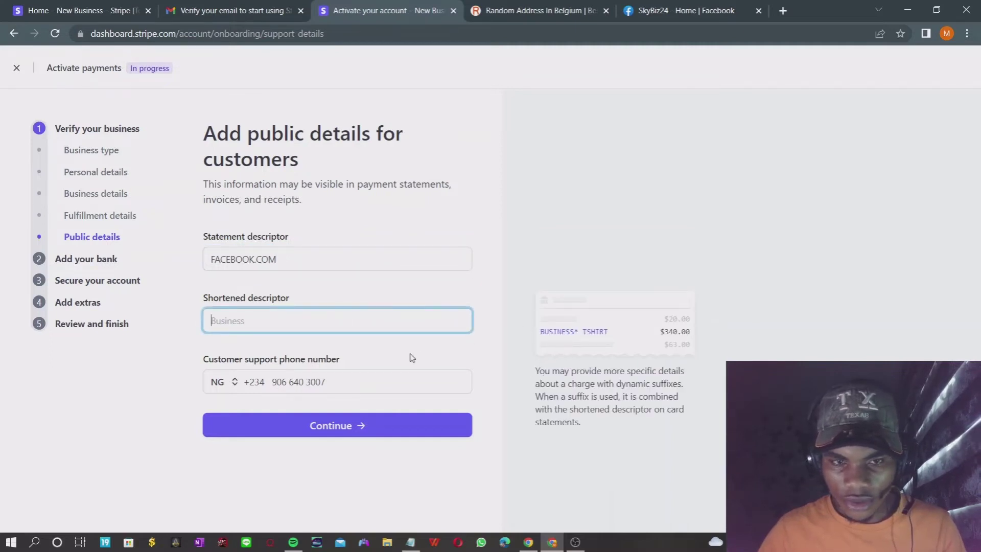
type("skybiz")
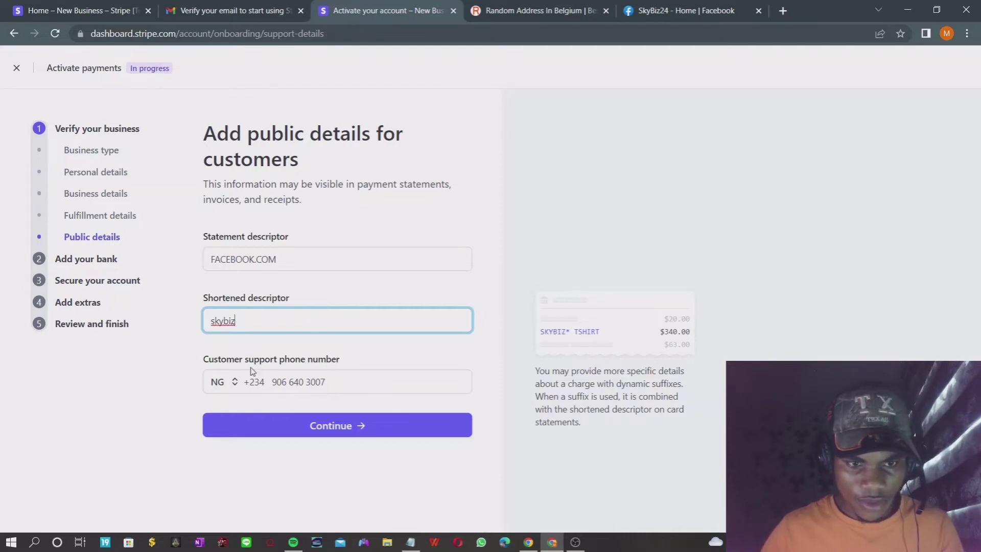
left_click(300, 426)
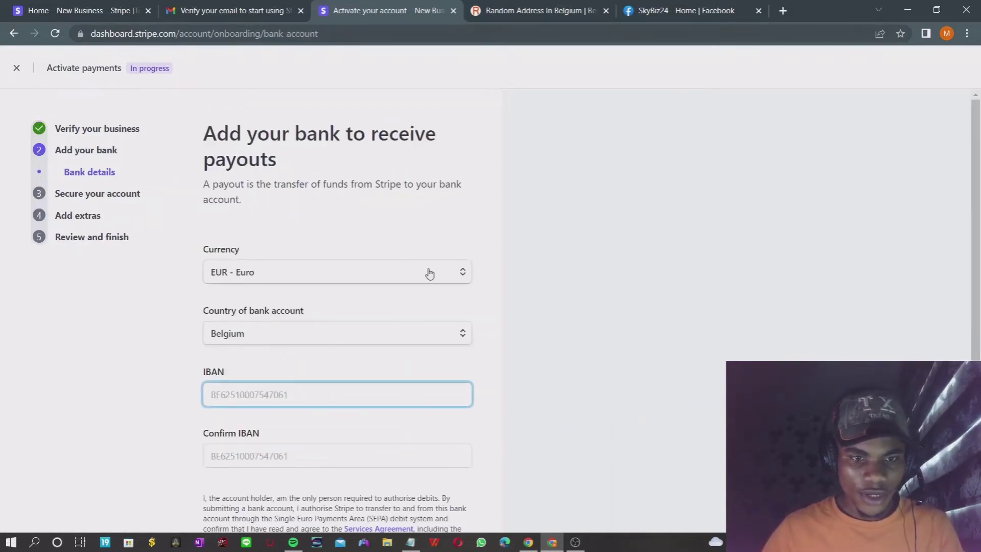
scroll(460, 303, "down", 1)
scroll(445, 329, "up", 1)
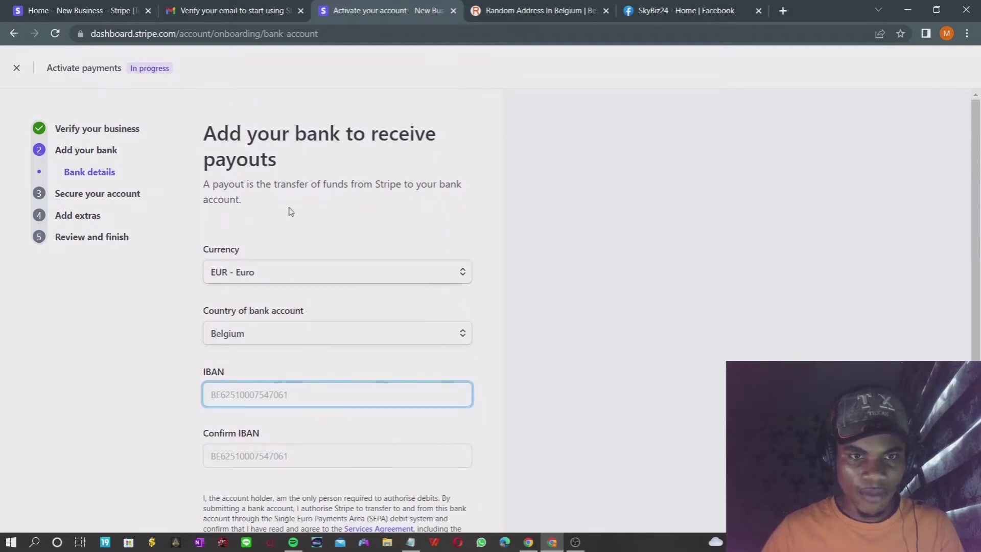
left_click_drag(281, 124, 398, 134)
left_click_drag(236, 159, 278, 159)
scroll(389, 319, "down", 1)
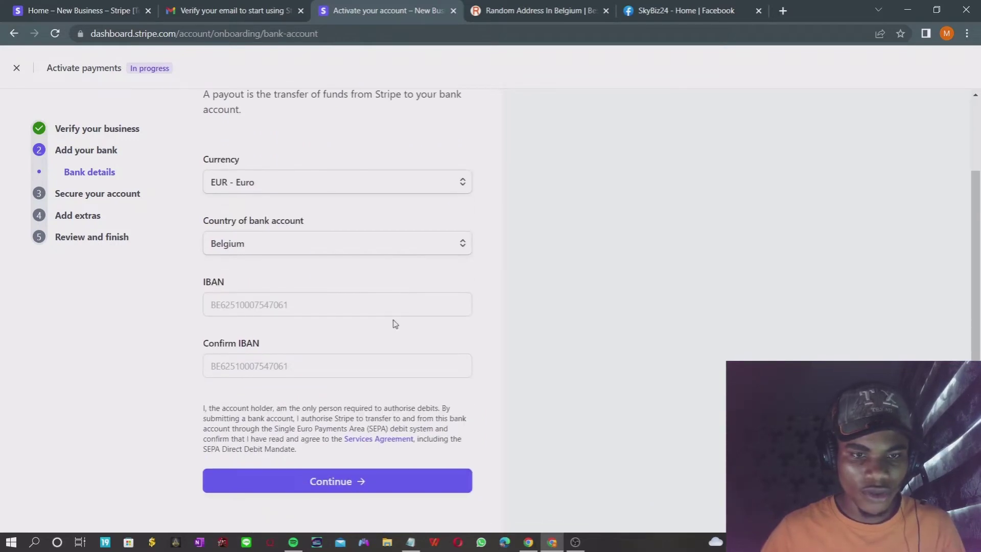
scroll(371, 328, "up", 1)
scroll(386, 307, "down", 1)
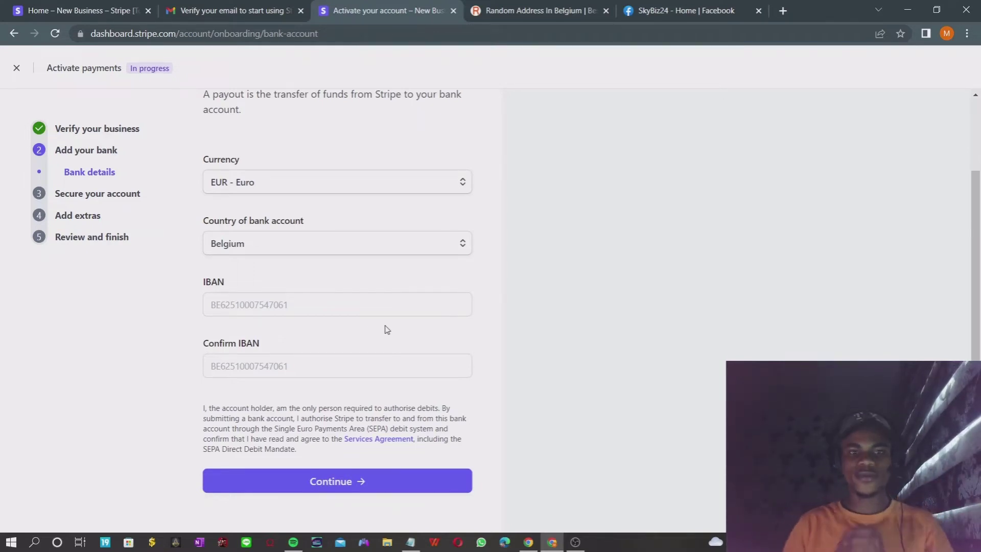
scroll(384, 241, "up", 1)
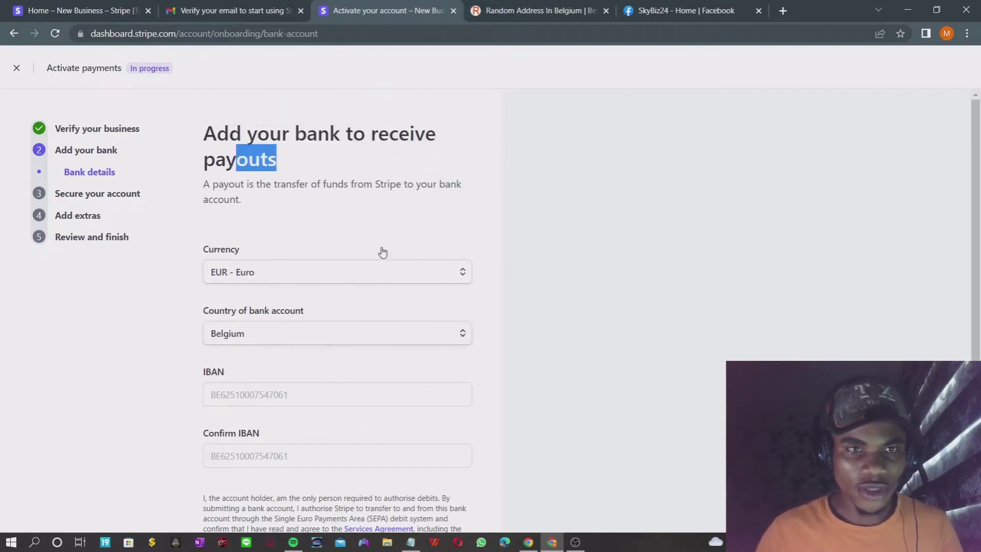
left_click(384, 225)
scroll(381, 230, "down", 1)
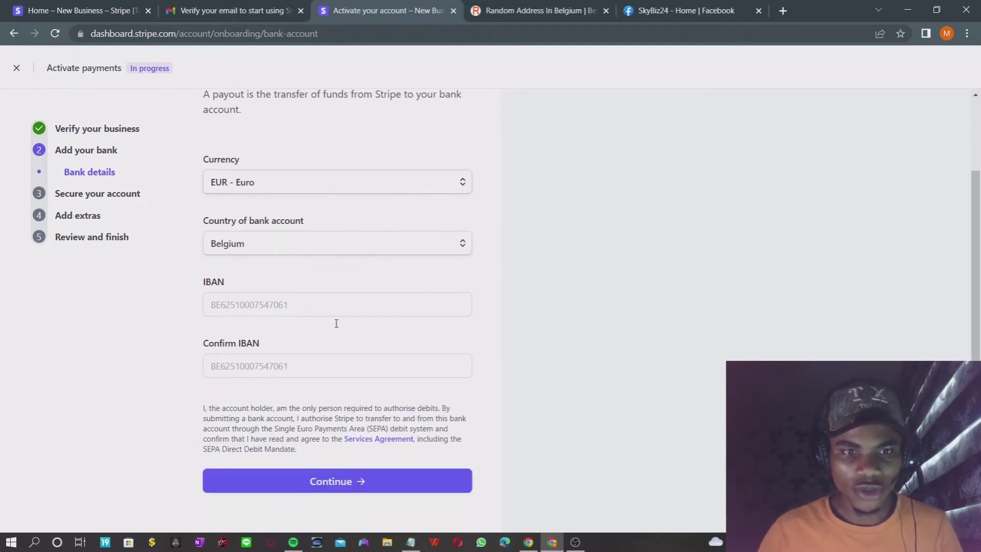
left_click(313, 306)
mouse_move(529, 542)
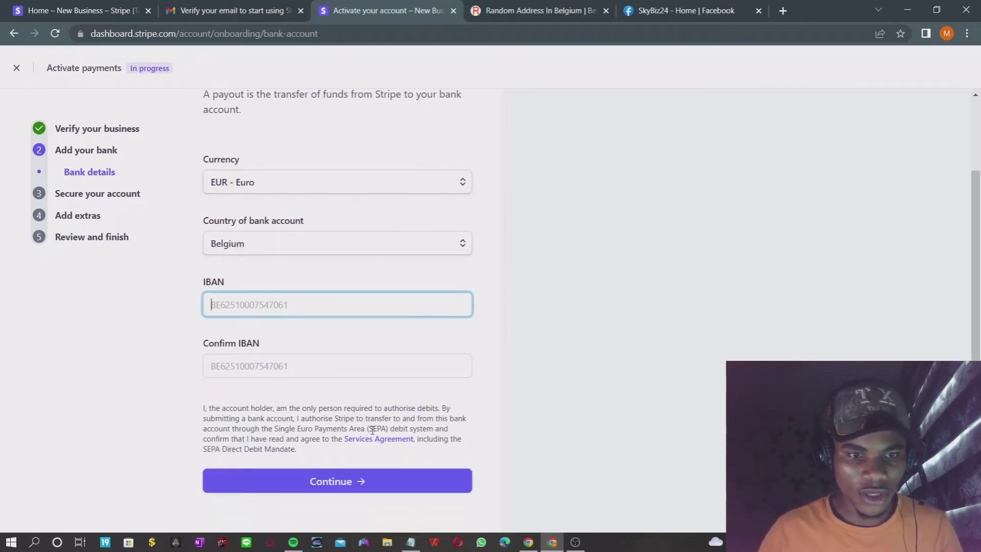
- In the other Chrome window, go to the Wise login page and log in
left_click(539, 543)
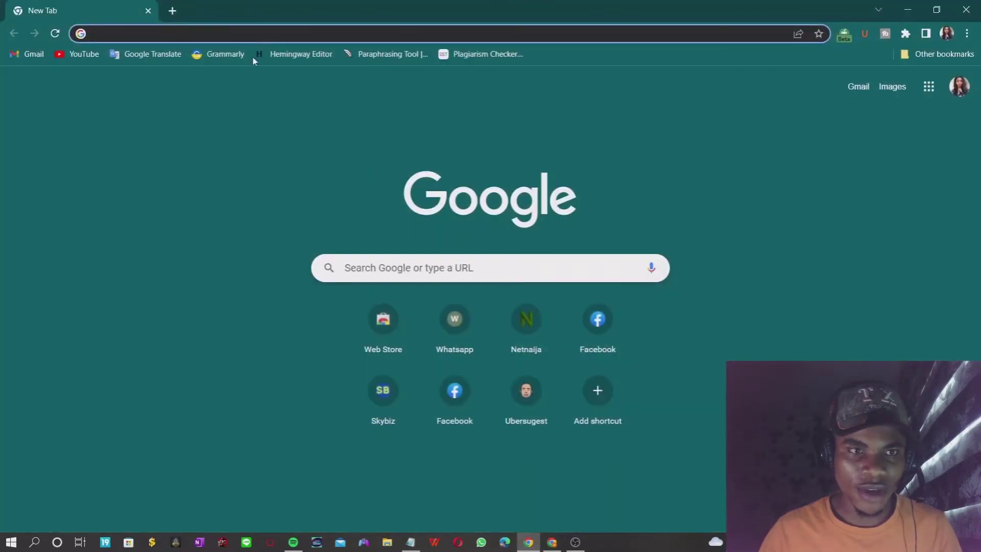
left_click(552, 543)
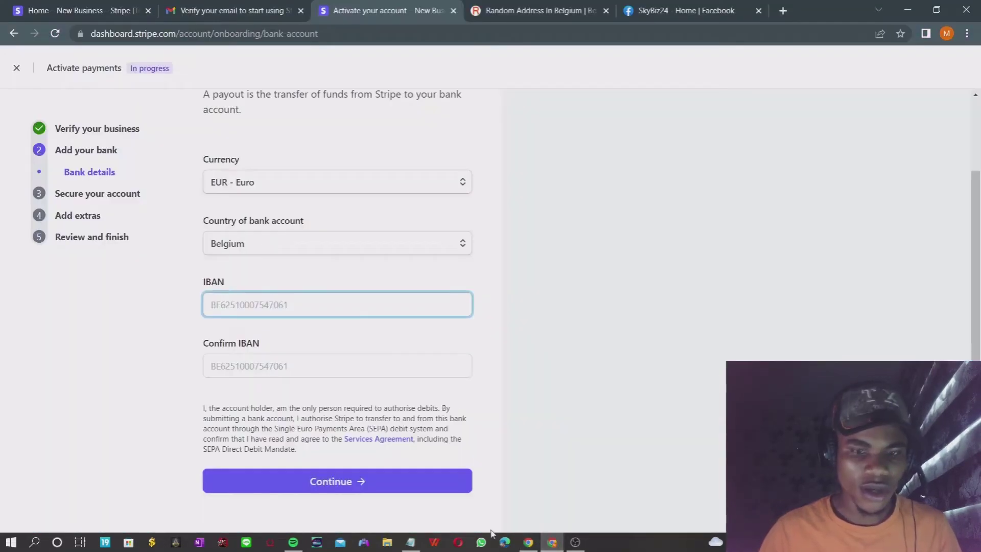
left_click(528, 543)
left_click(258, 31)
type("Wise")
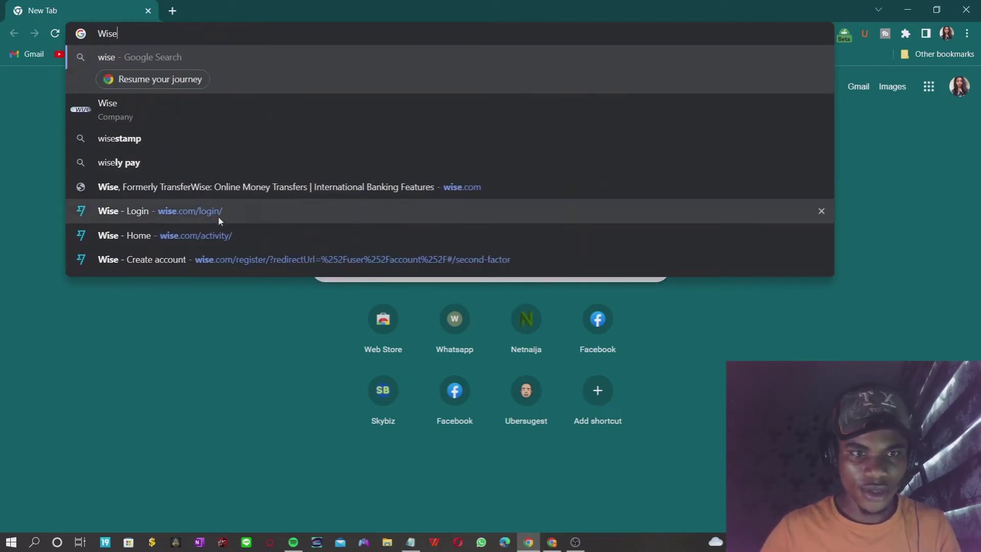
left_click(222, 222)
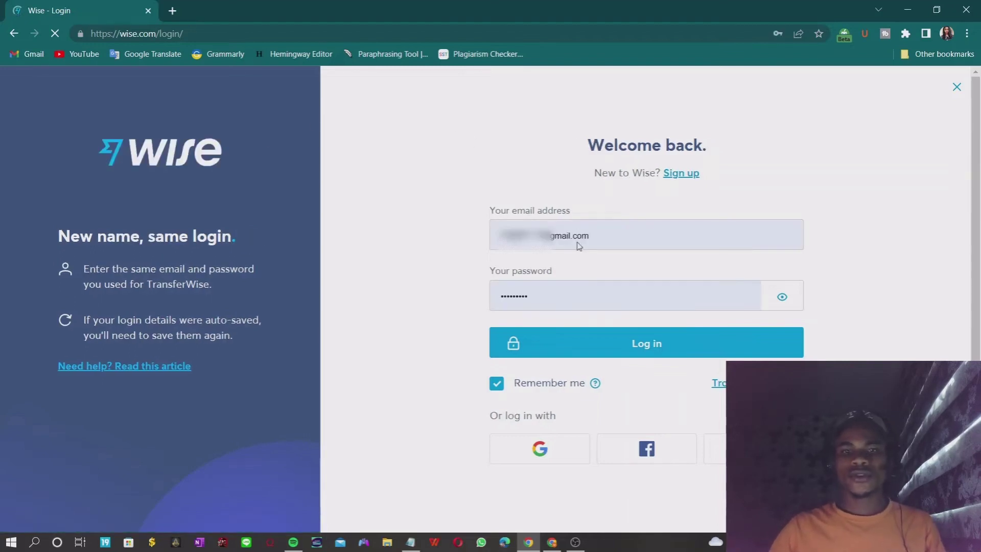
left_click(592, 337)
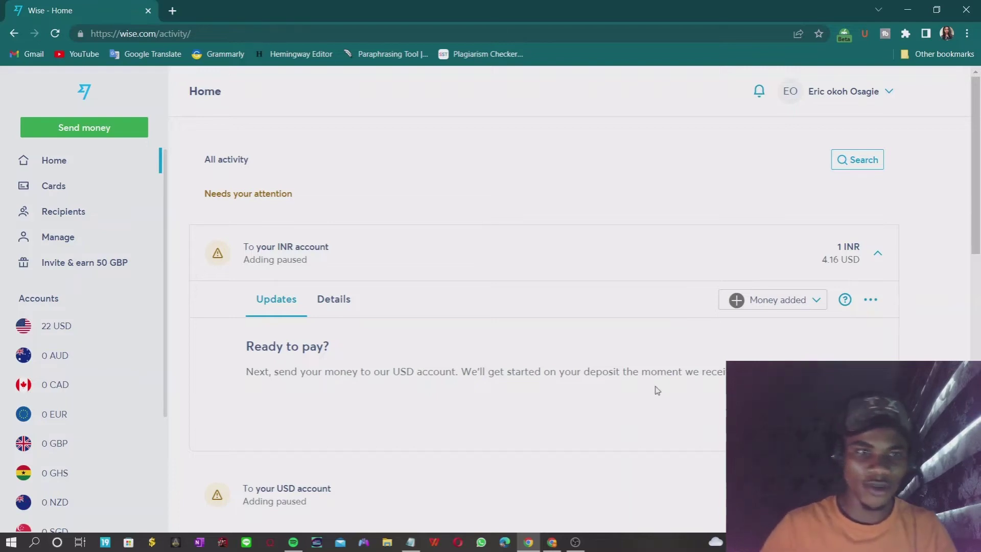
- Open the Wise Euro account's bank details and select its IBAN for copying
left_click(47, 327)
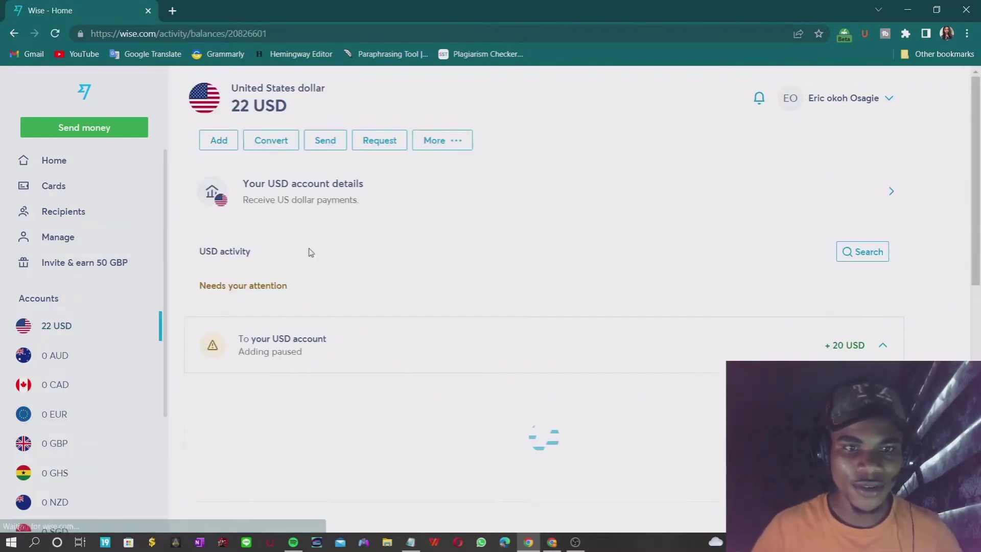
scroll(306, 253, "down", 1)
scroll(313, 180, "up", 1)
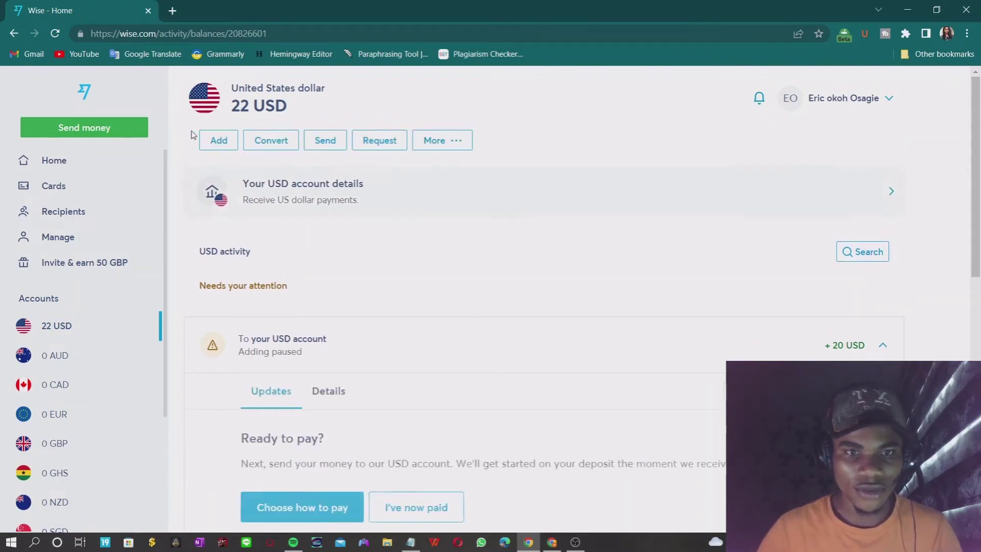
scroll(77, 230, "down", 2)
scroll(61, 245, "up", 2)
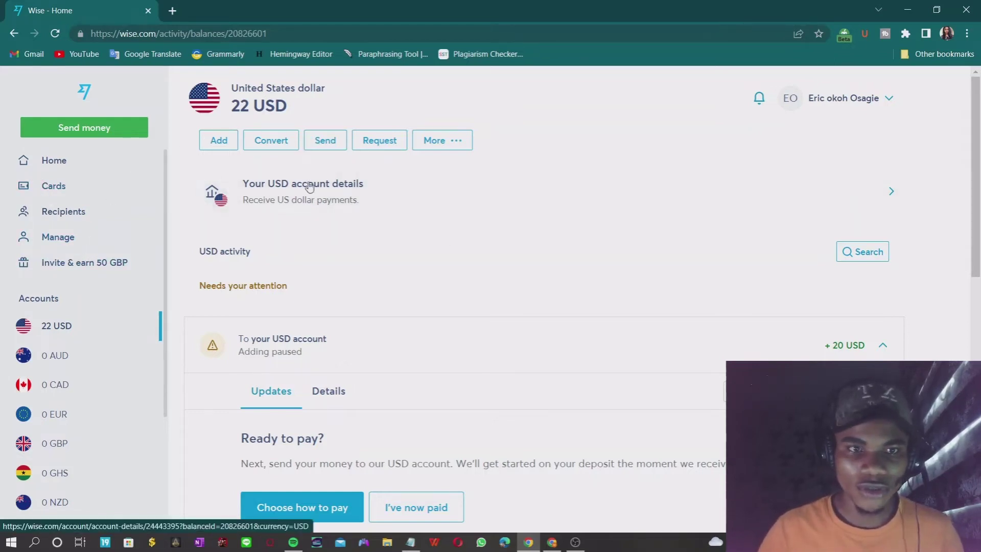
left_click(59, 239)
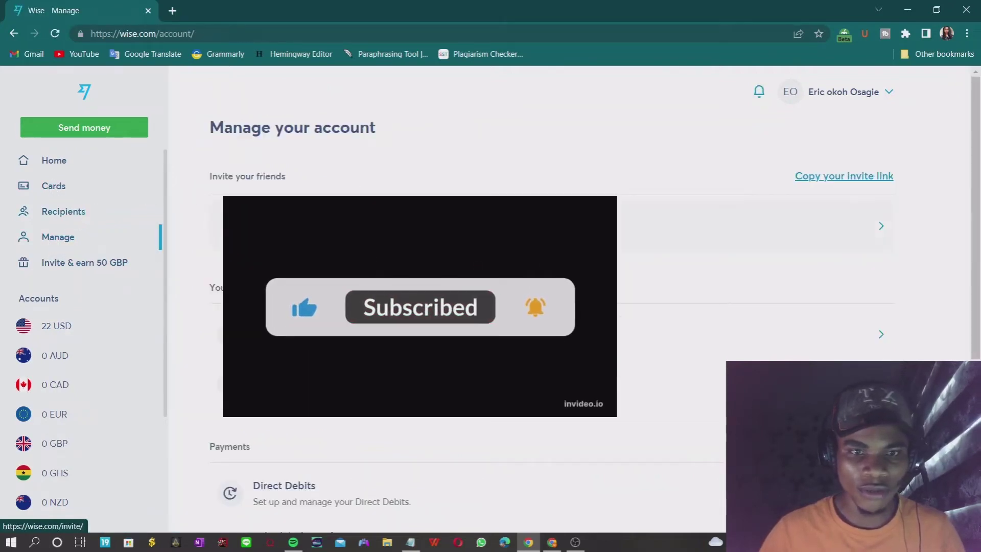
scroll(491, 307, "down", 3)
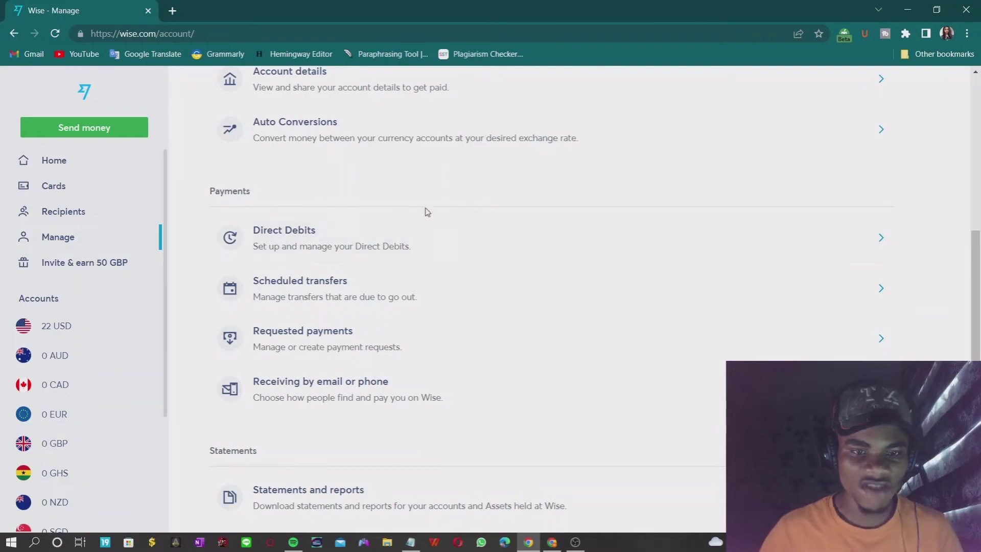
scroll(445, 287, "down", 1)
scroll(454, 270, "up", 2)
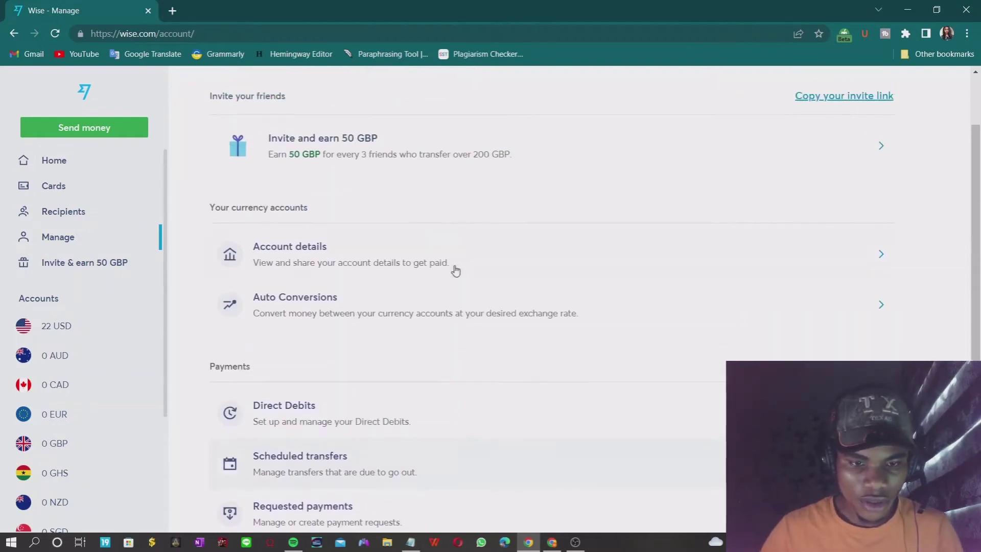
scroll(453, 276, "down", 2)
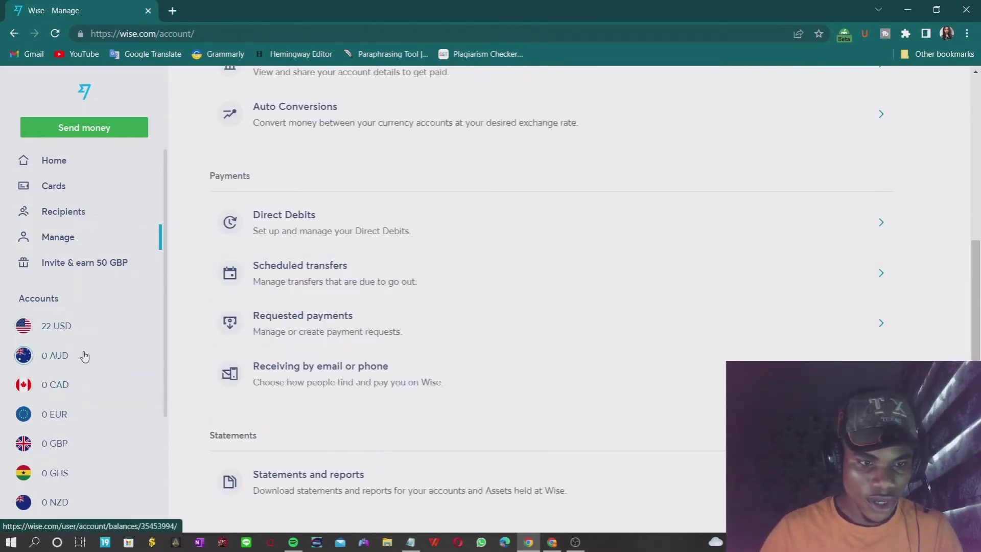
scroll(76, 349, "down", 2)
left_click(57, 290)
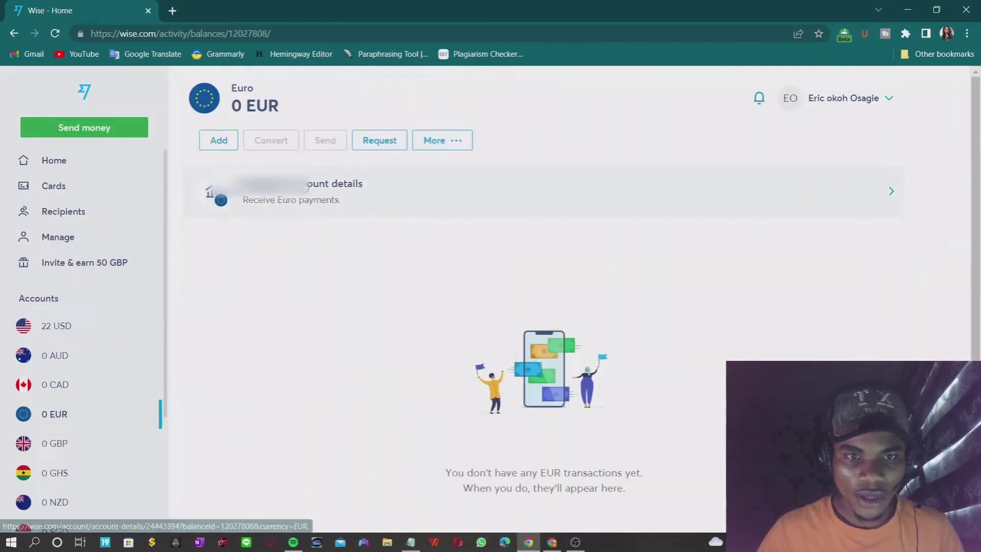
left_click(306, 192)
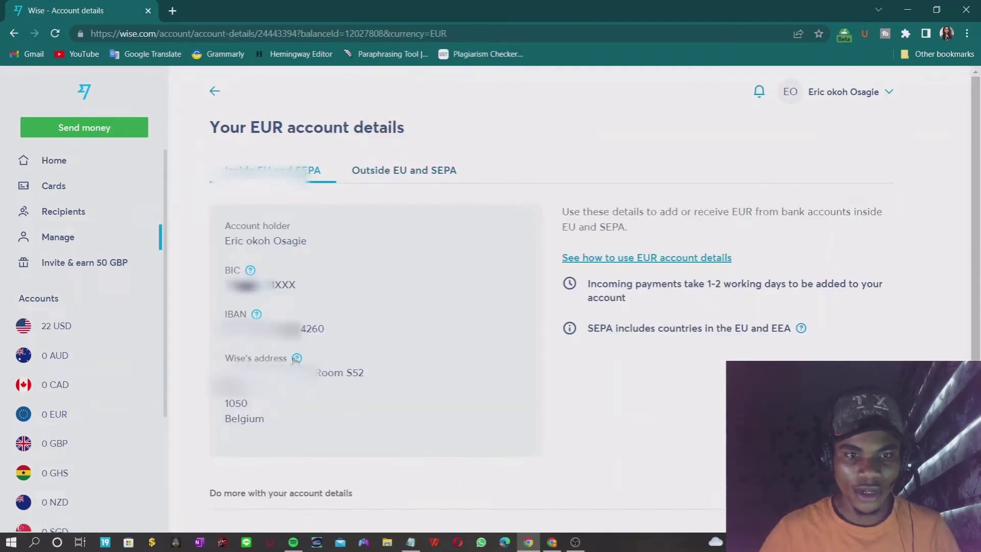
left_click_drag(328, 333, 217, 335)
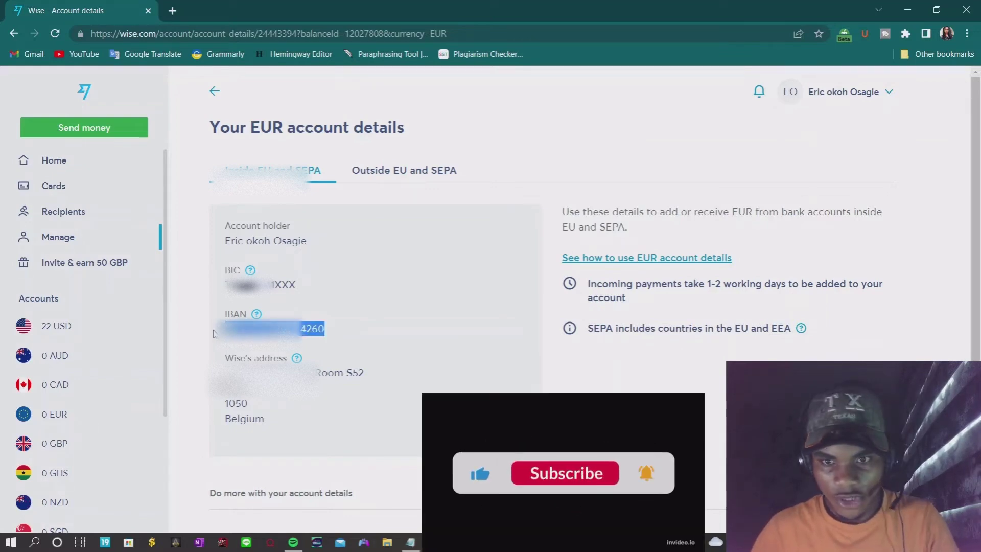
scroll(460, 374, "down", 2)
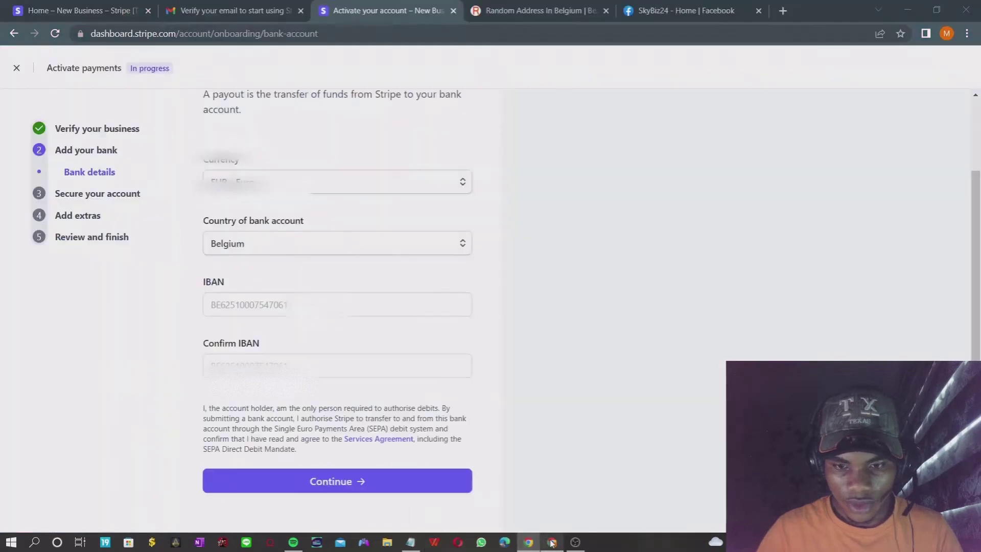
- Paste and confirm the Wise IBAN in Stripe's Belgian EUR bank form, then submit
left_click(340, 305)
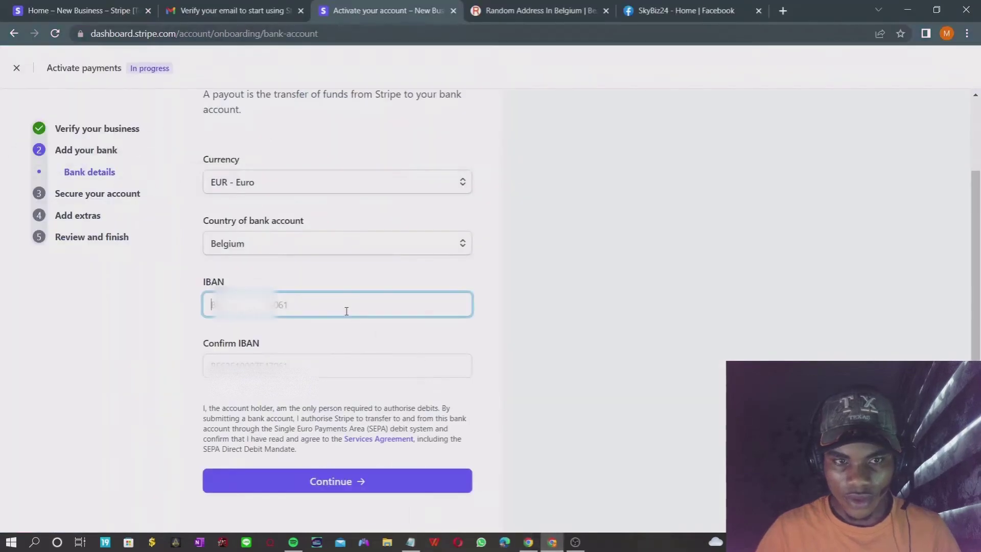
key("ctrl+v")
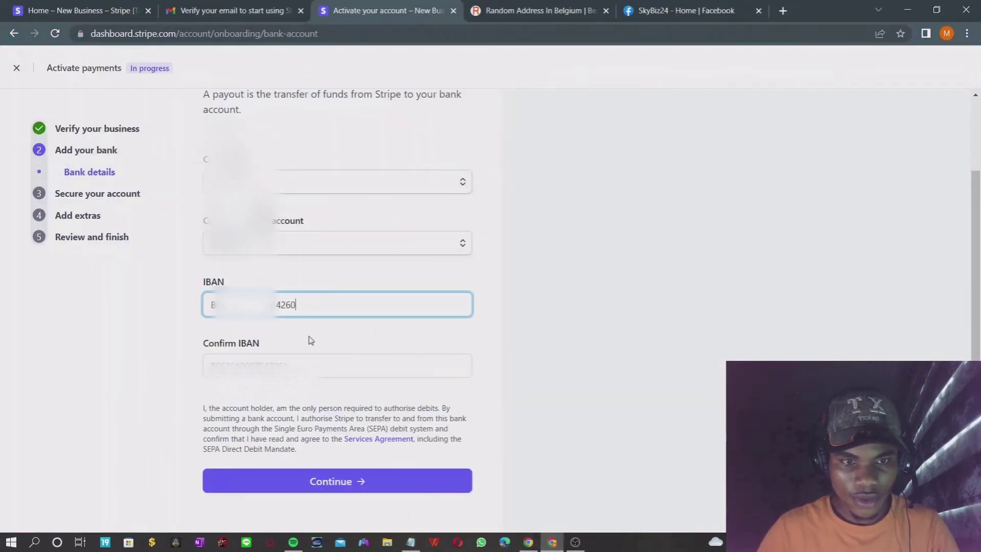
key("Tab")
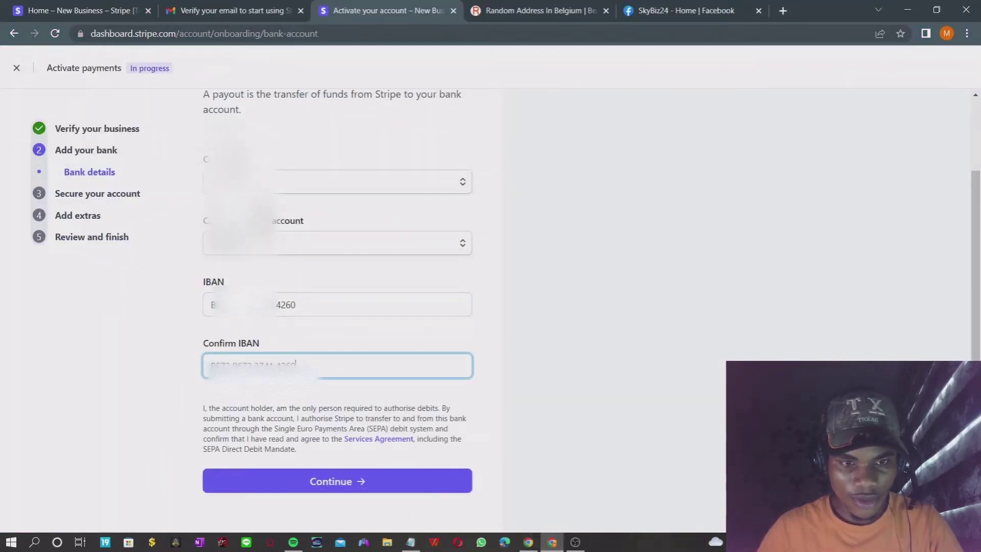
left_click(529, 543)
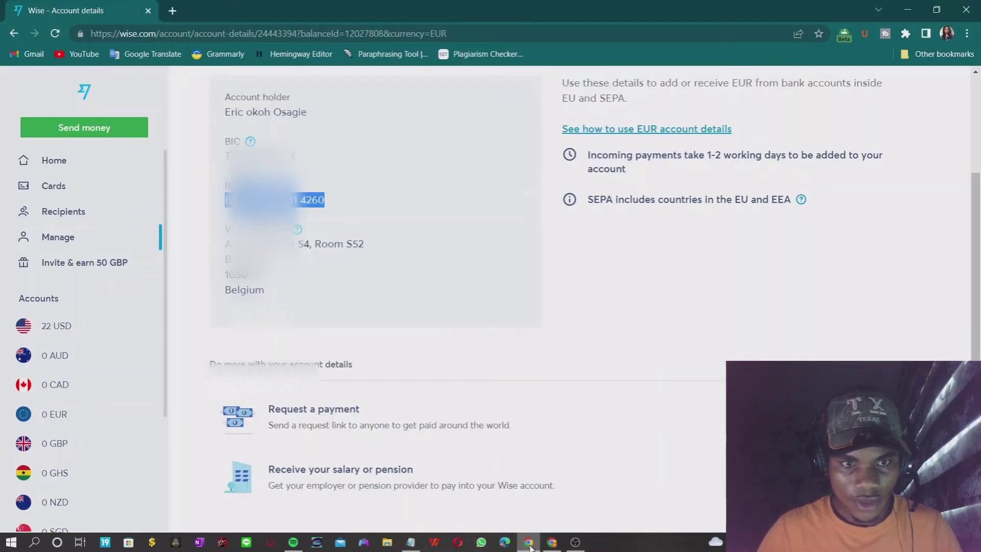
left_click(552, 543)
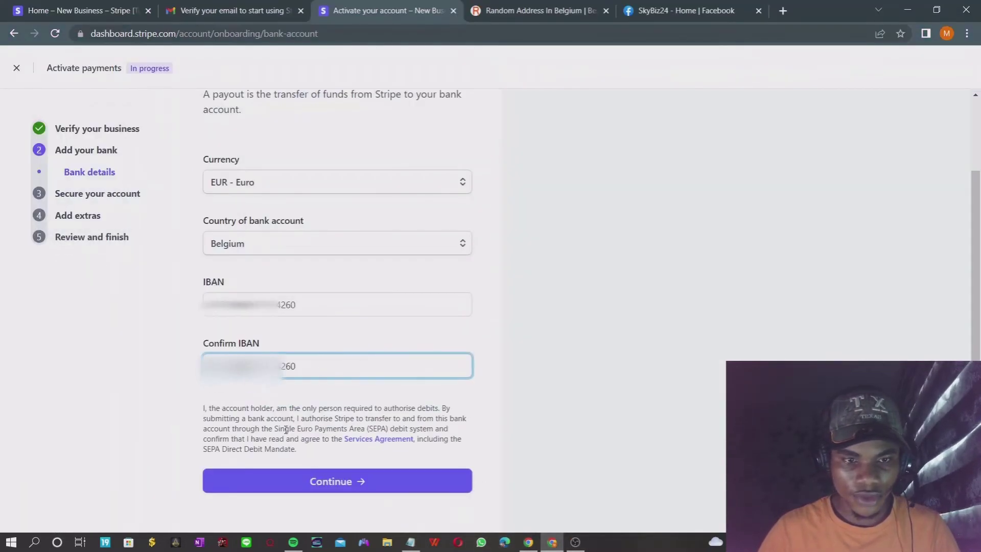
left_click(322, 488)
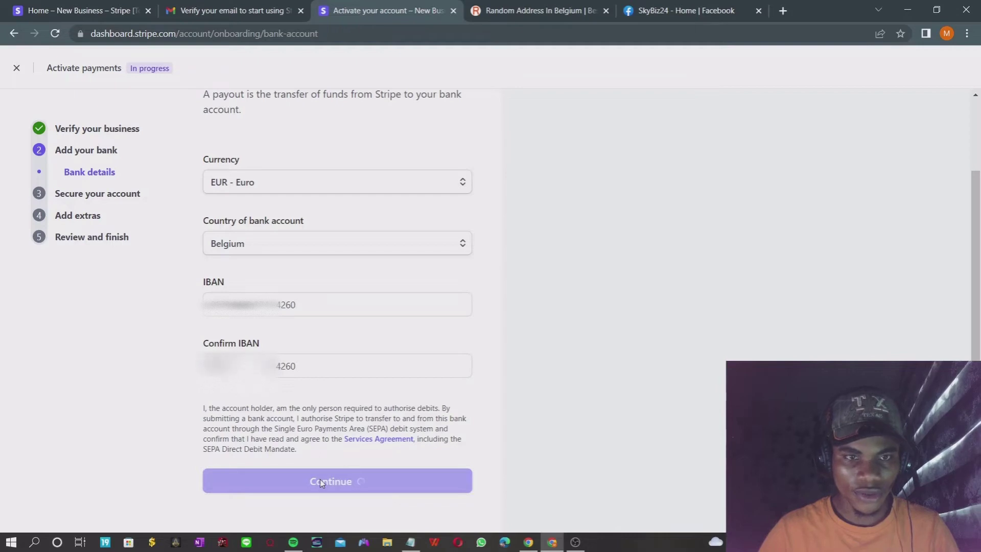
scroll(308, 464, "up", 1)
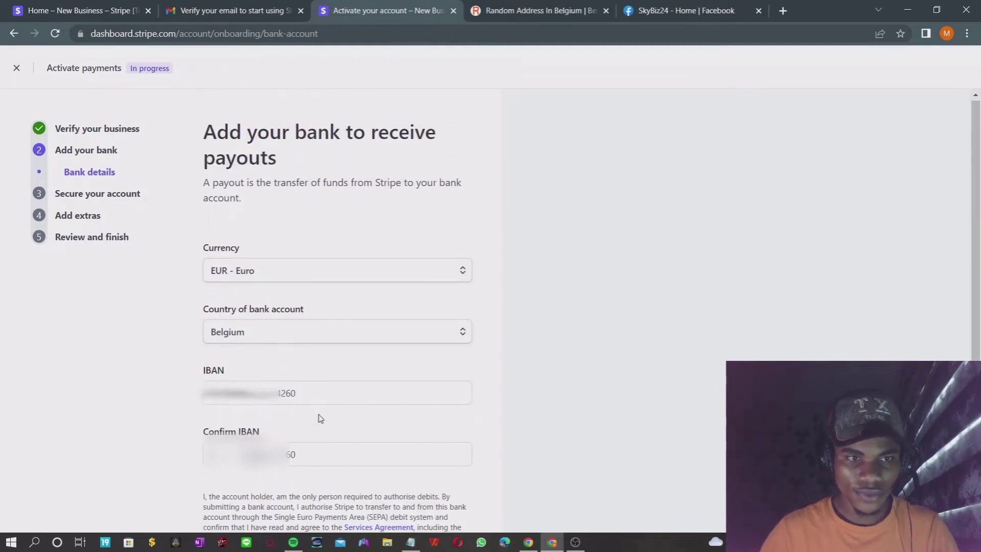
scroll(317, 445, "down", 1)
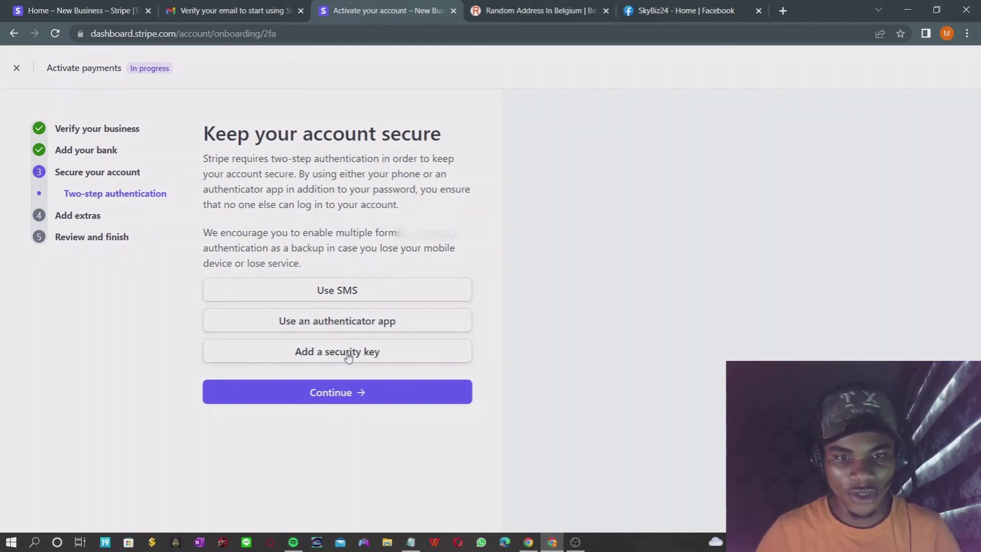
- Set up SMS two-step authentication: confirm the phone number and enter the 6-digit code
left_click(370, 292)
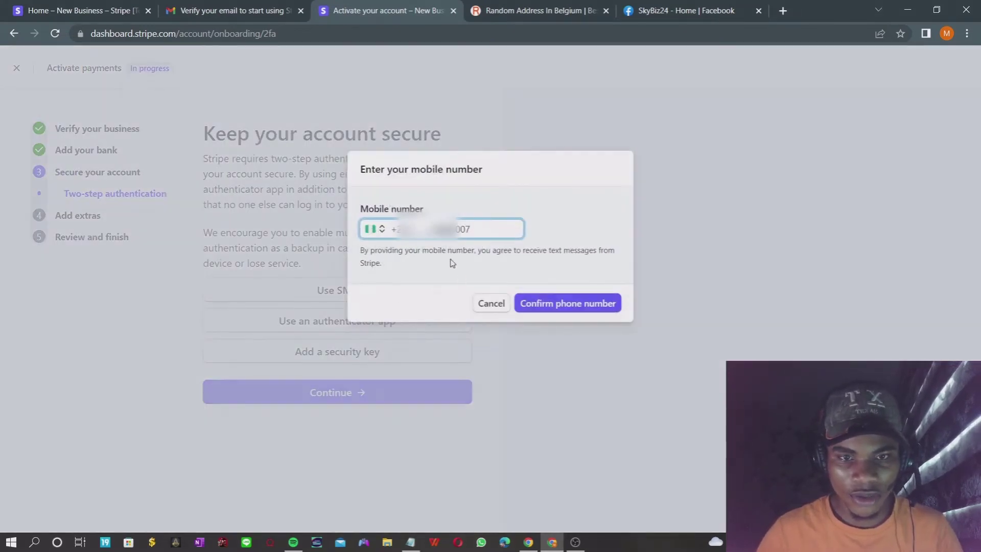
left_click(578, 307)
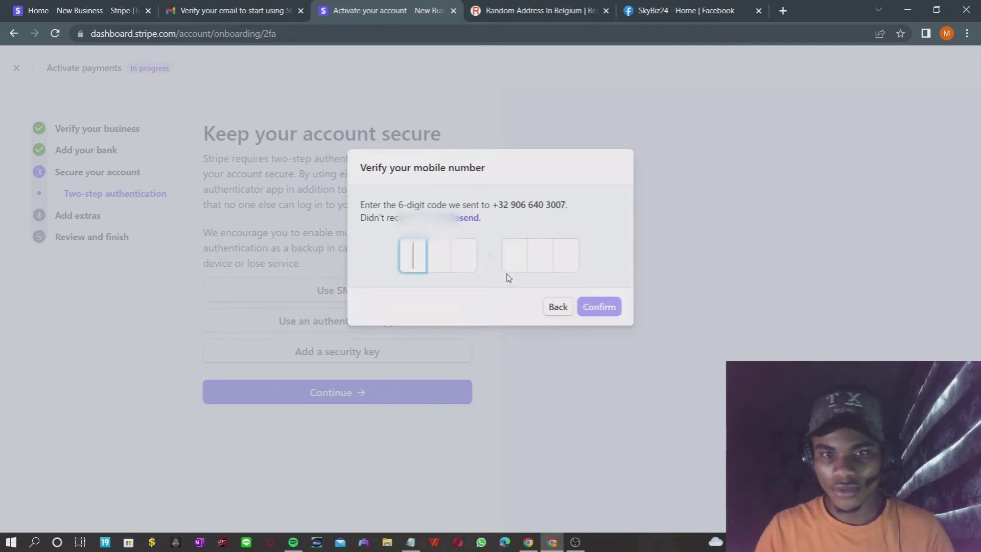
right_click(507, 280)
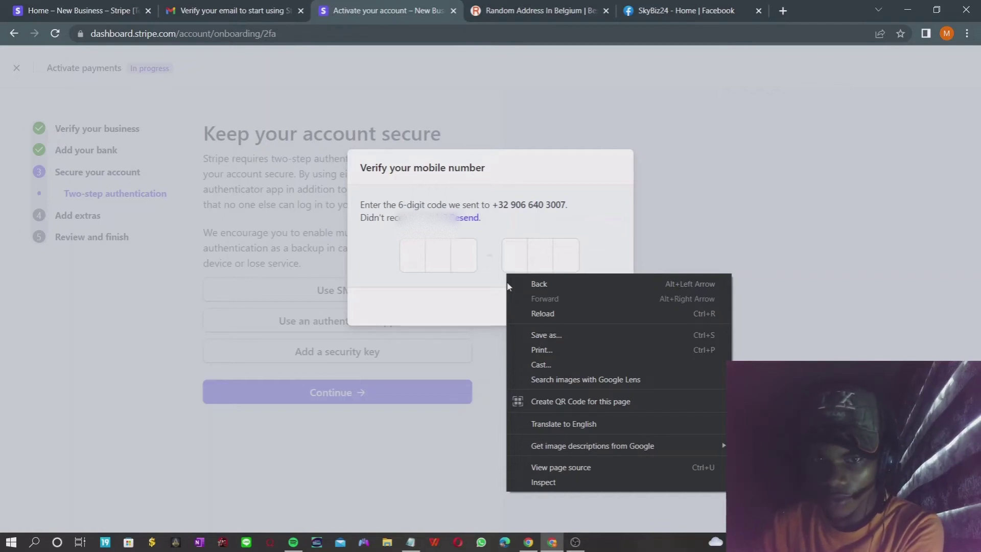
left_click(421, 261)
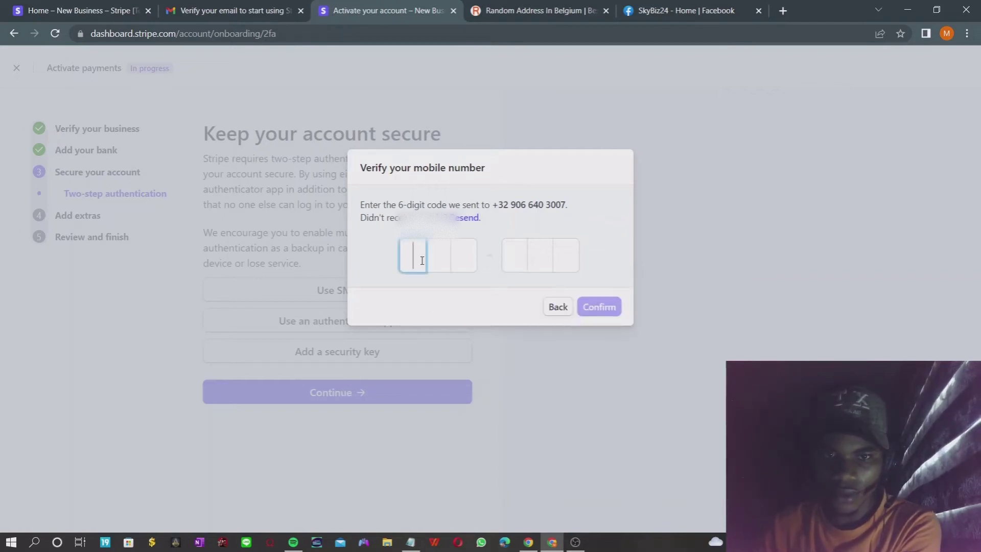
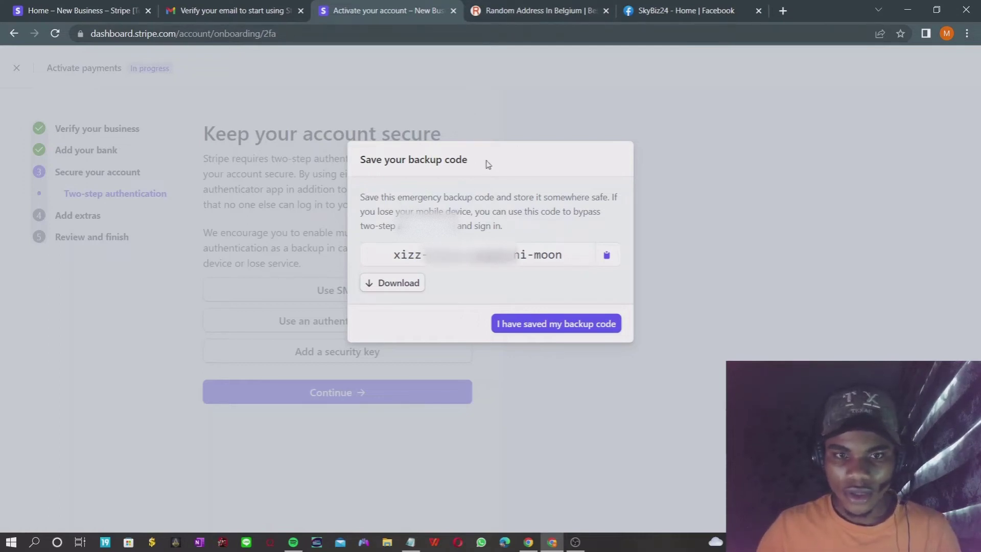
- Download and confirm the backup code, finish two-step setup, and continue onboarding
double_click(393, 160)
double_click(458, 160)
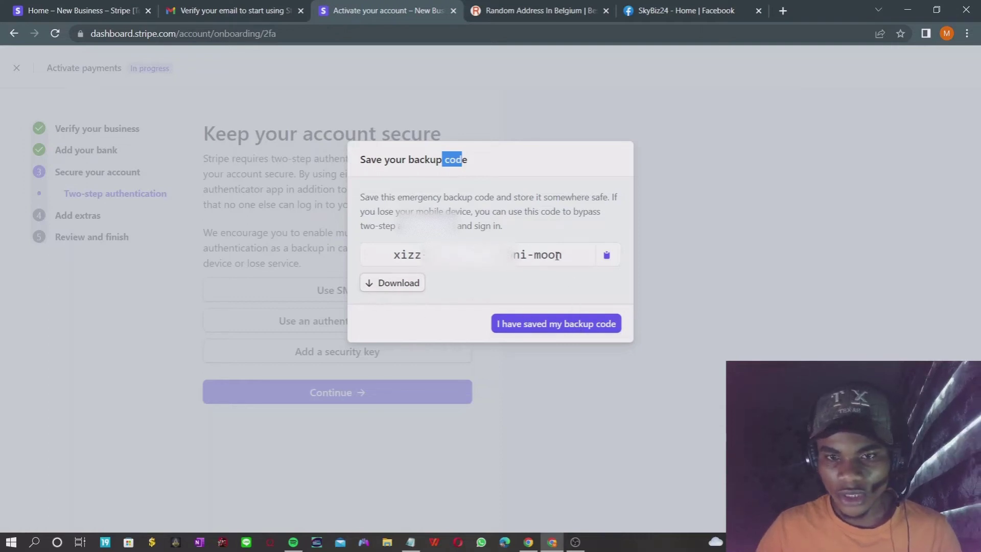
left_click(473, 226)
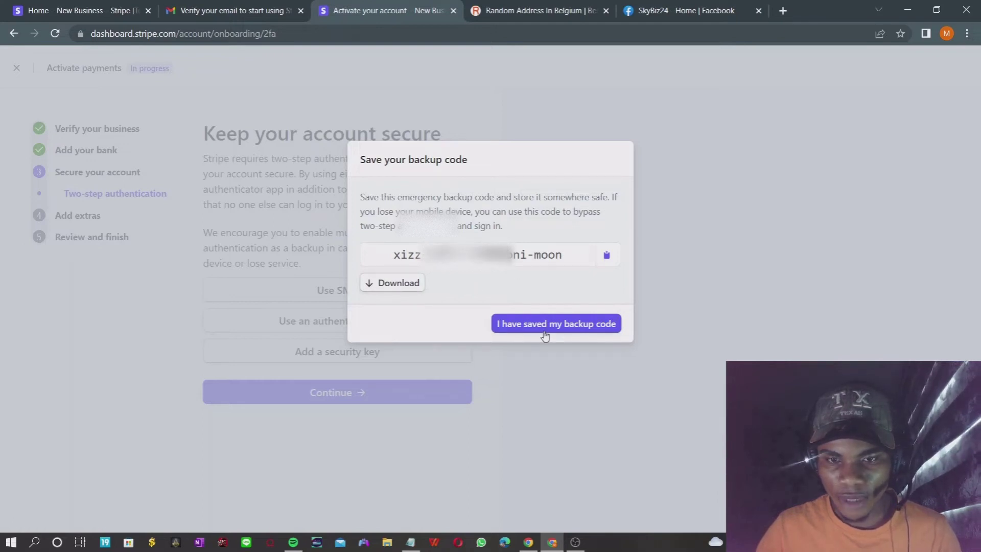
left_click(395, 282)
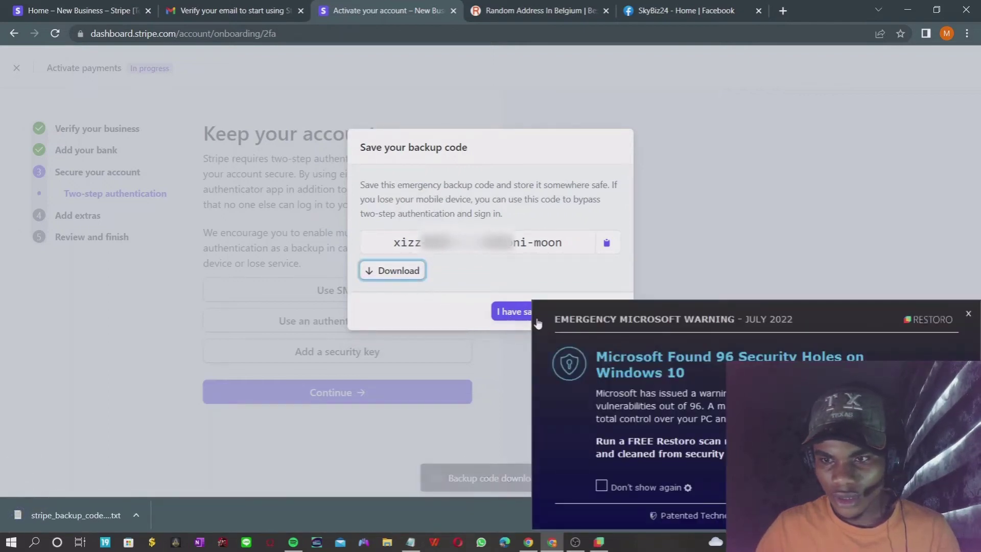
left_click(968, 314)
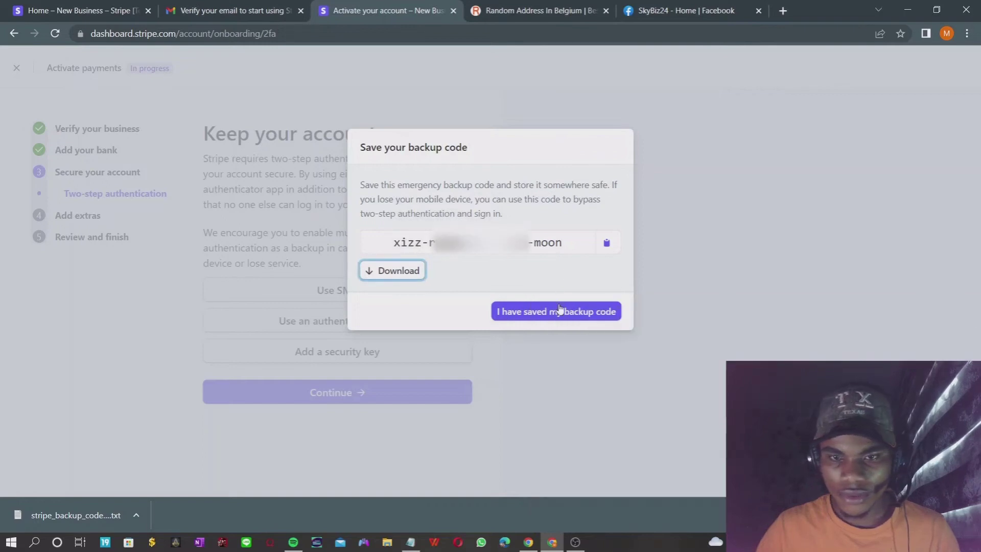
left_click(530, 314)
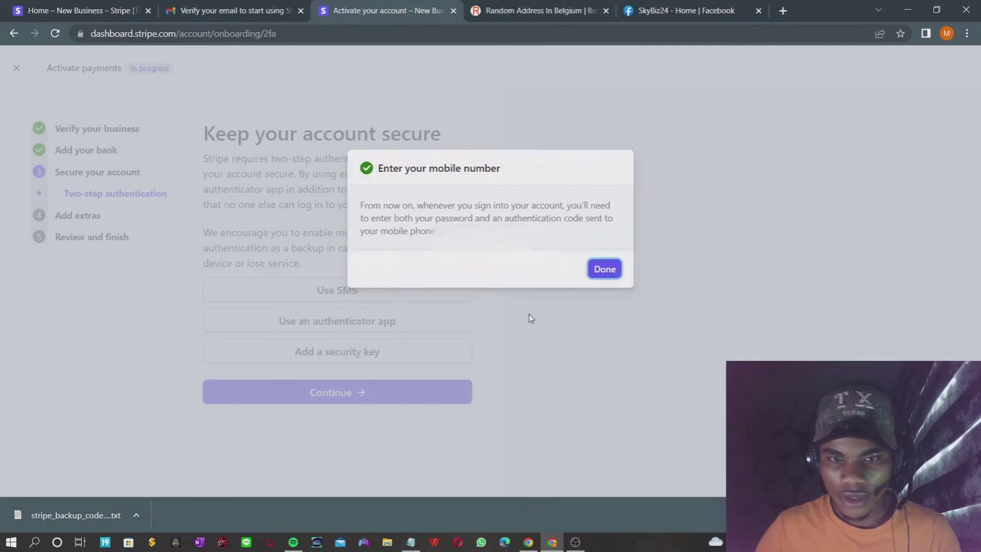
left_click(602, 271)
left_click(350, 370)
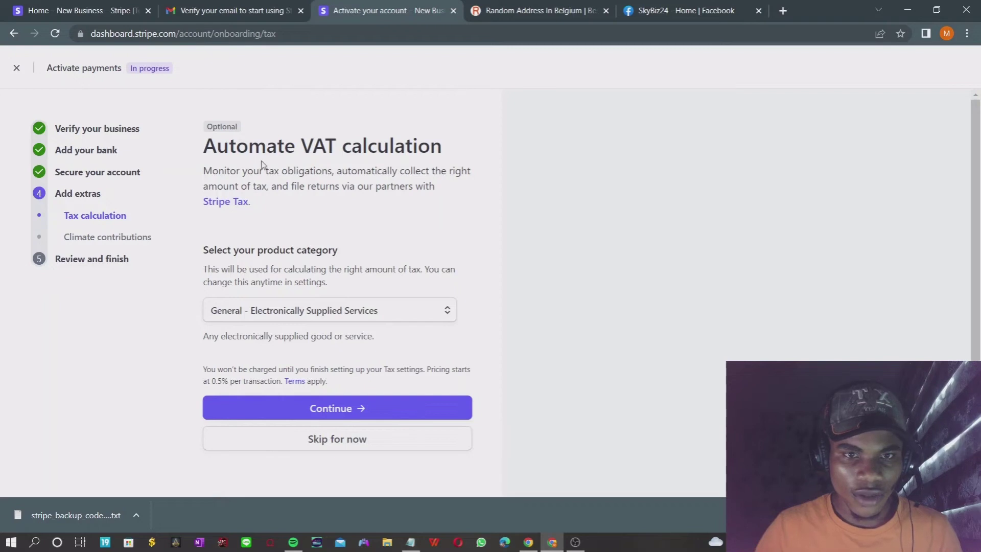
- Skip automatic VAT calculation and decline climate contributions
left_click_drag(246, 146, 406, 149)
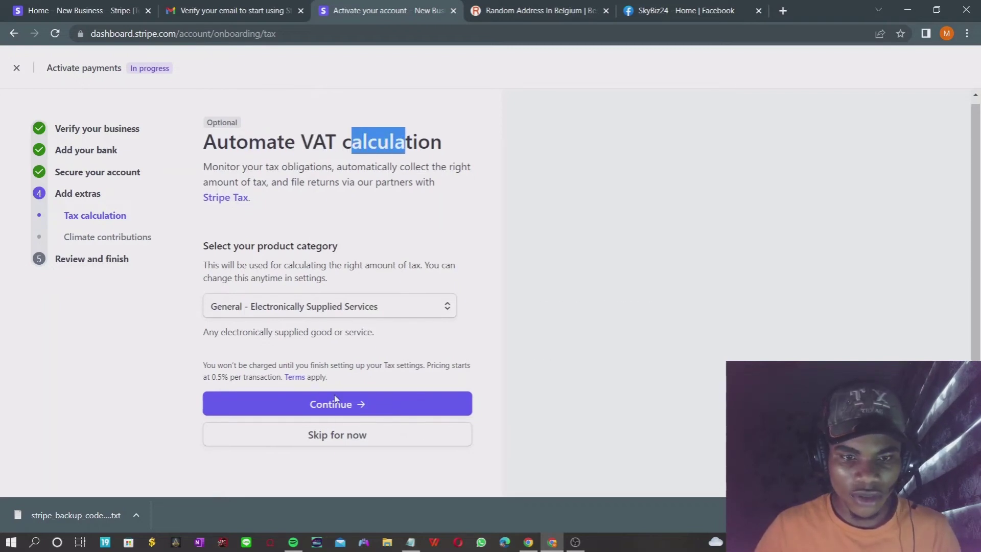
left_click(341, 442)
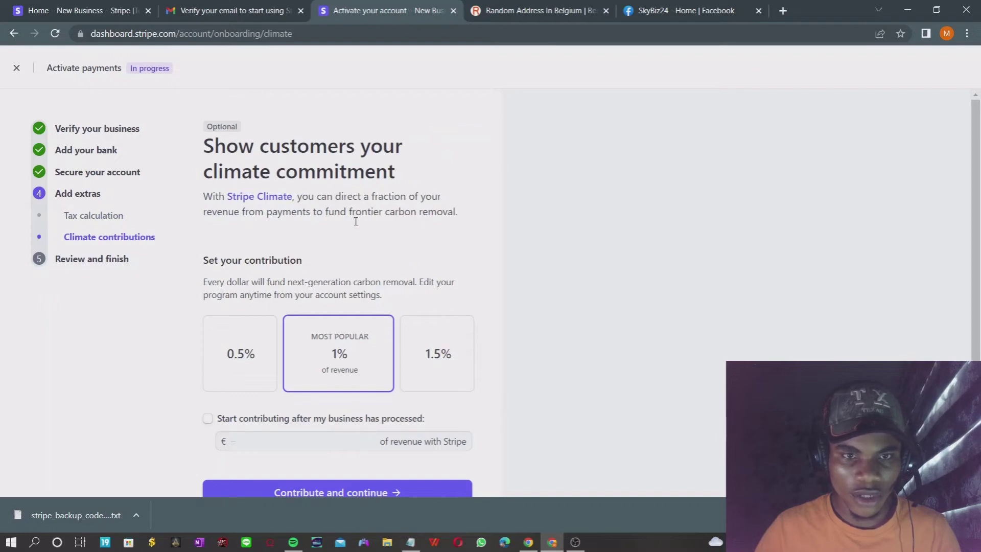
scroll(353, 307, "down", 2)
left_click(353, 452)
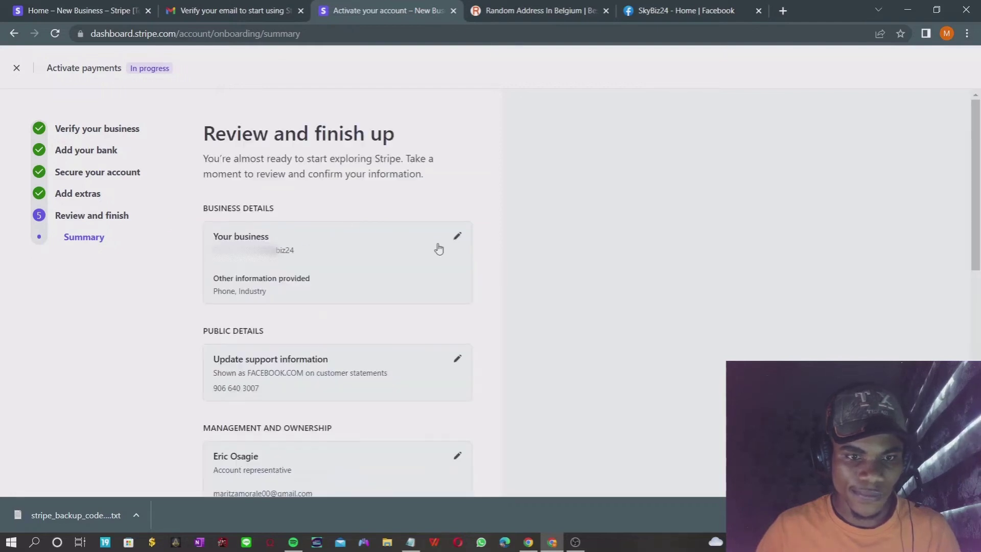
scroll(157, 179, "down", 3)
scroll(280, 233, "up", 3)
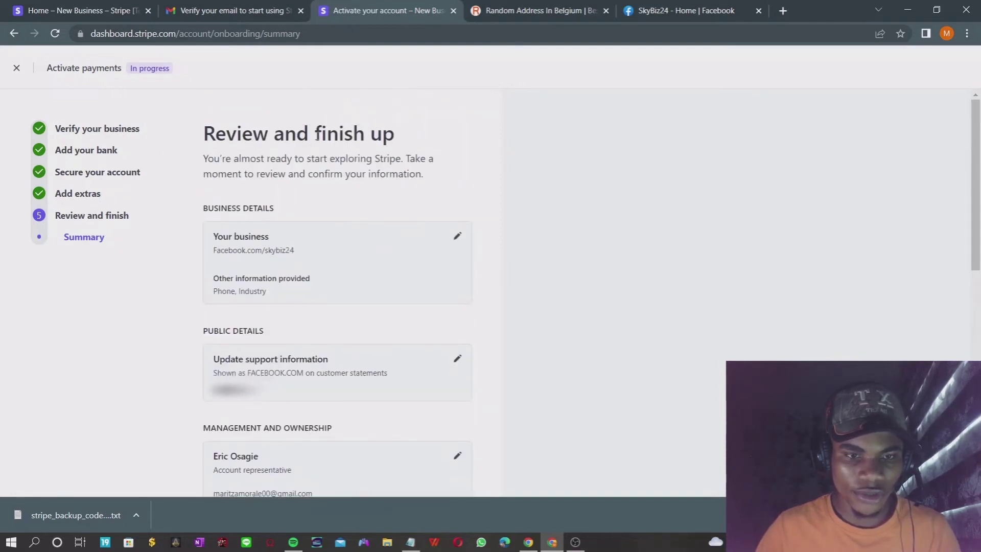
scroll(514, 219, "down", 2)
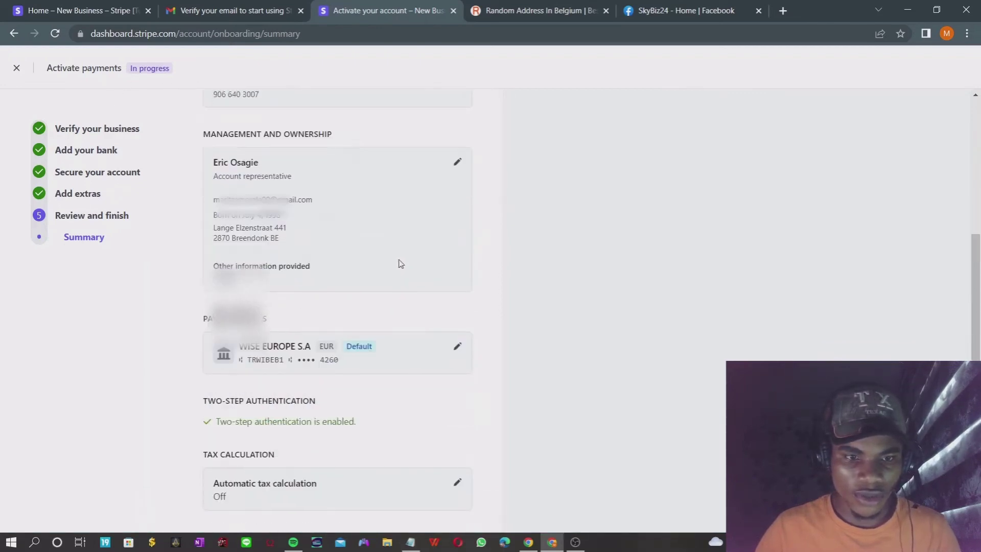
scroll(526, 311, "down", 5)
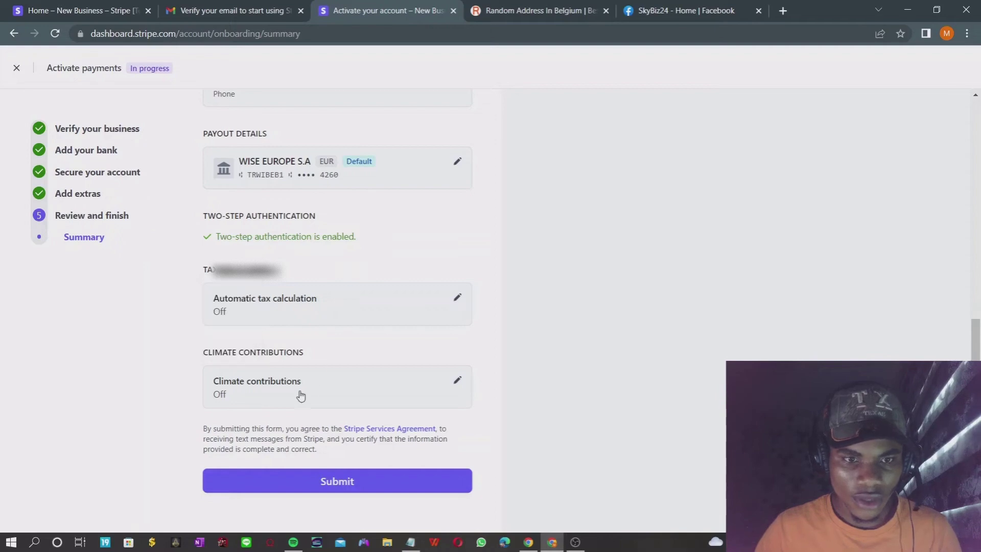
- Submit the reviewed activation summary to activate the Stripe account
left_click(340, 484)
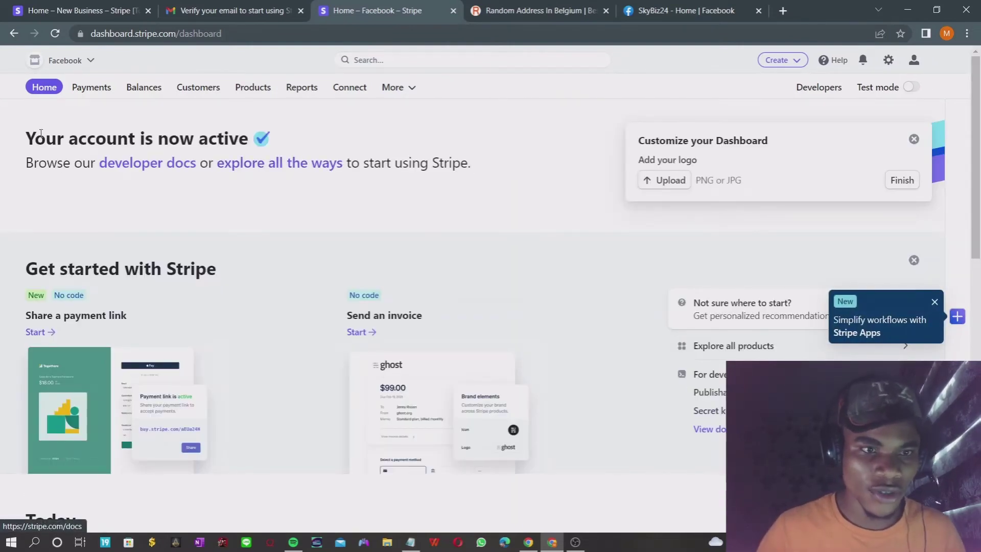
- Upload the SkyBiz logo image from the Desktop and finish the dashboard customization
left_click_drag(34, 138, 230, 128)
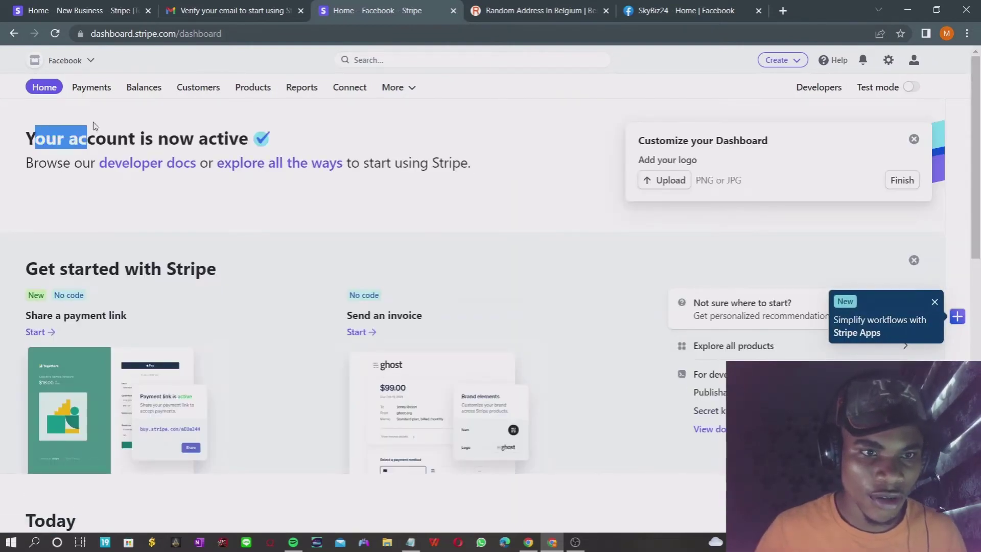
left_click(478, 140)
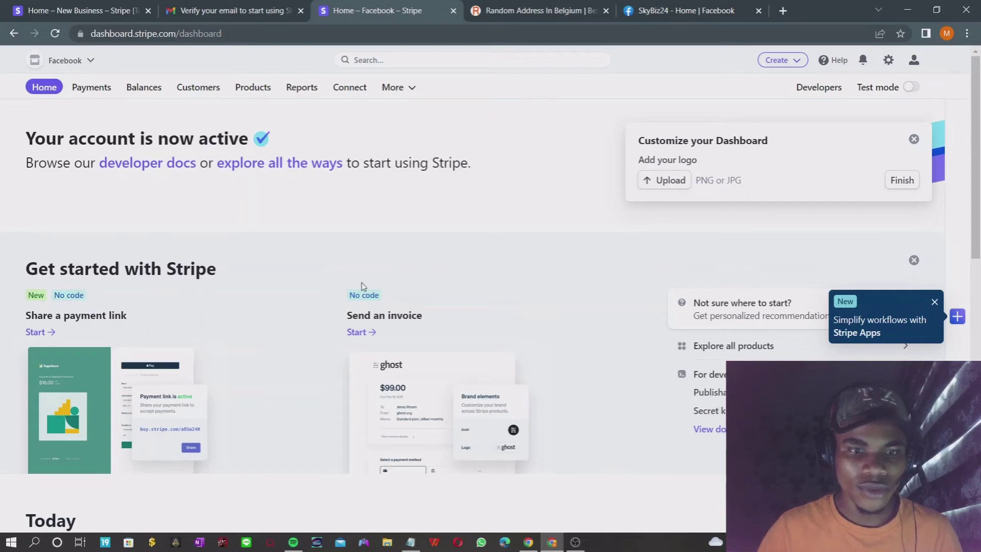
scroll(423, 283, "down", 5)
scroll(427, 281, "down", 2)
scroll(460, 286, "up", 7)
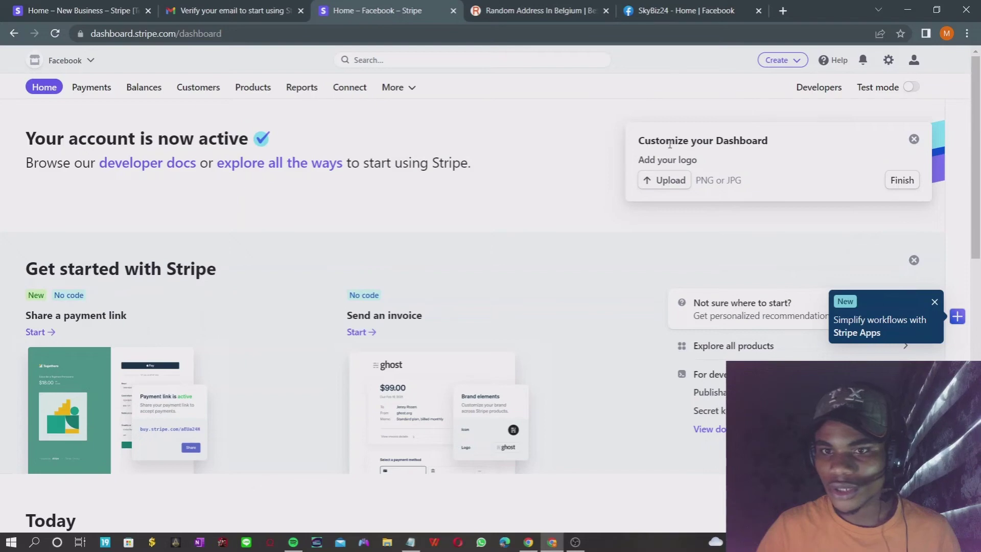
mouse_move(674, 143)
left_mouse_down()
mouse_move(698, 144)
mouse_move(742, 177)
left_mouse_up()
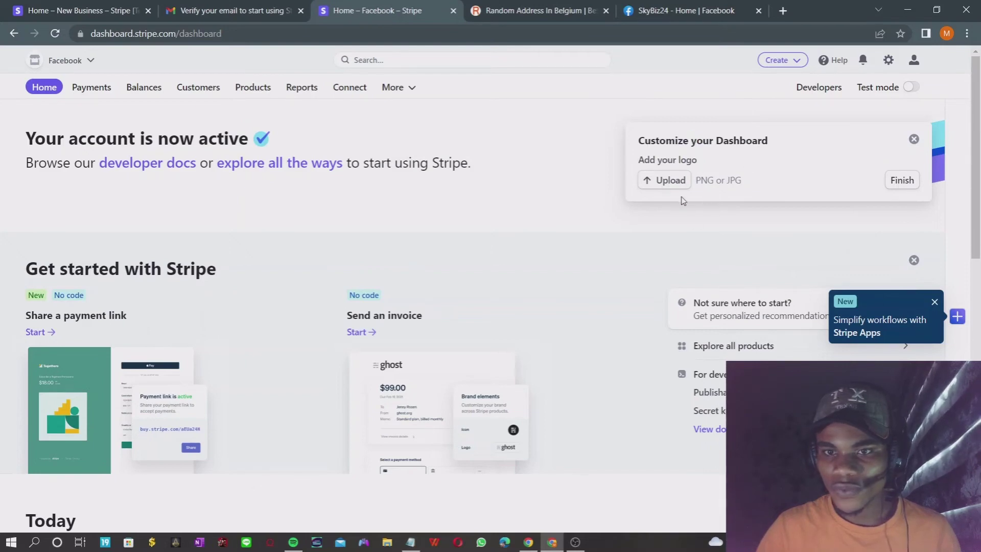
left_click(671, 181)
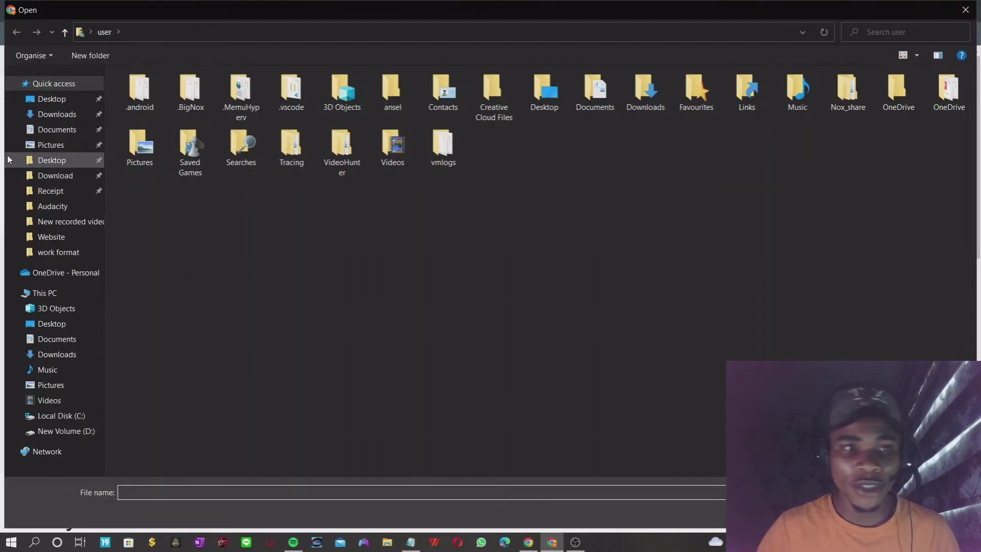
mouse_move(56, 114)
left_click(51, 99)
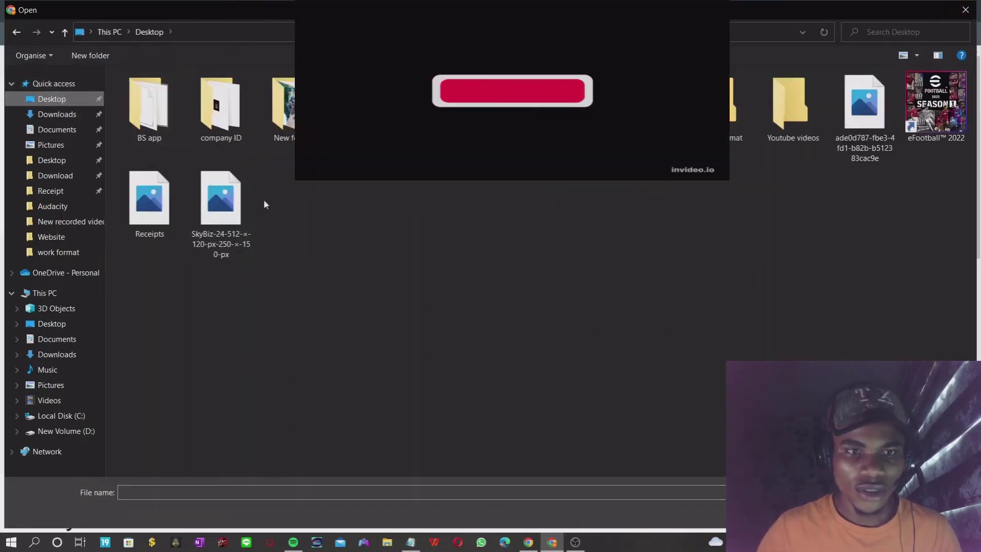
left_click(221, 203)
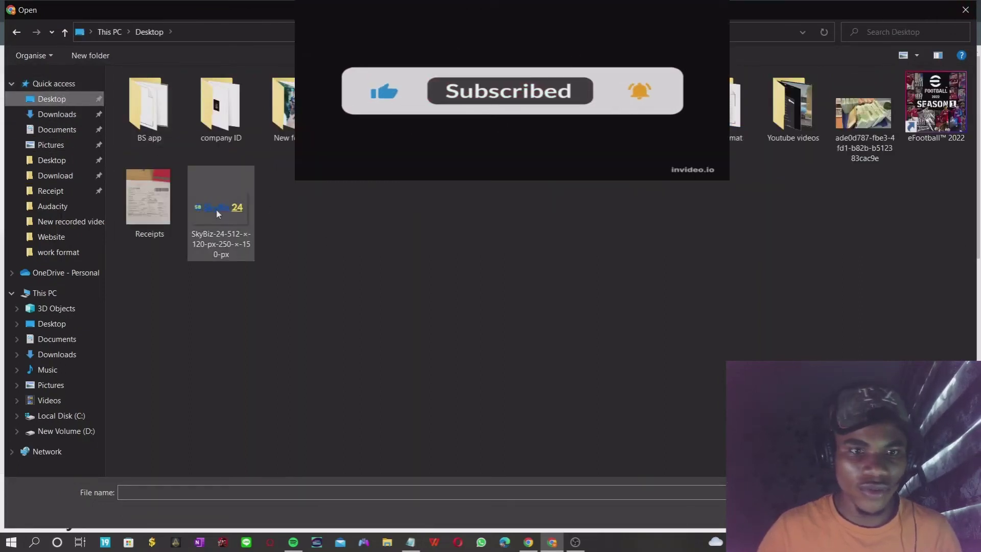
left_click(911, 508)
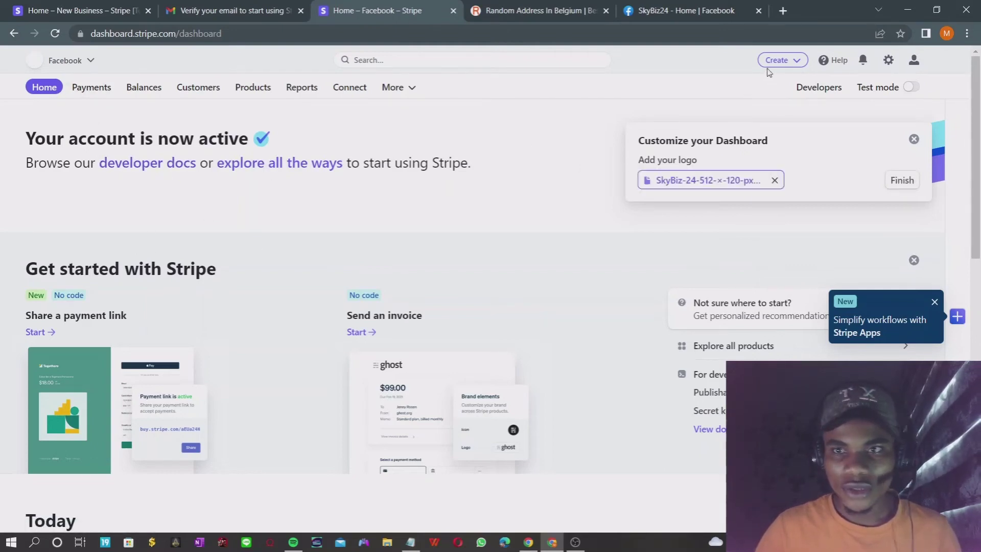
left_click(902, 181)
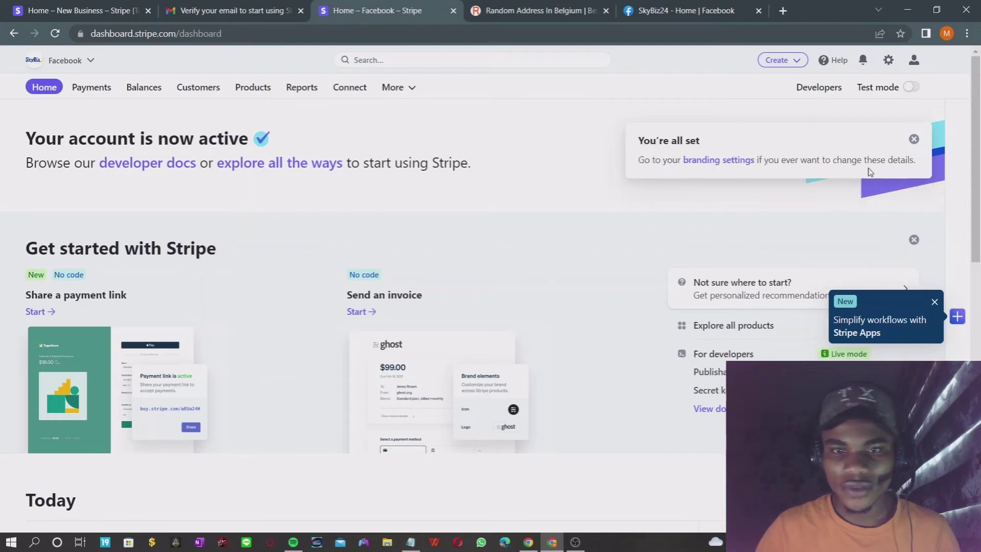
- From the top-bar Create menu, choose Payment link to start a new link
left_click_drag(651, 142, 765, 138)
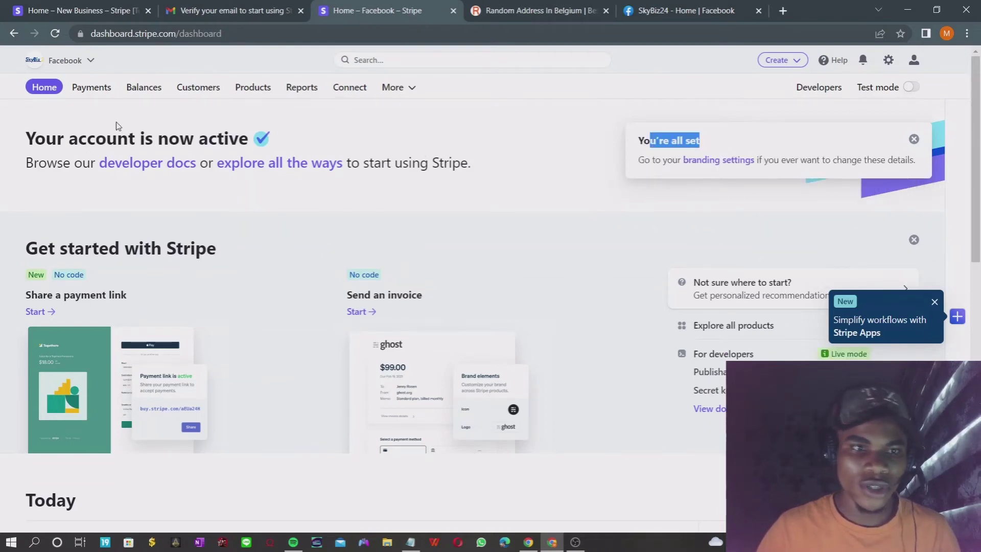
left_click_drag(106, 138, 216, 139)
left_click(712, 93)
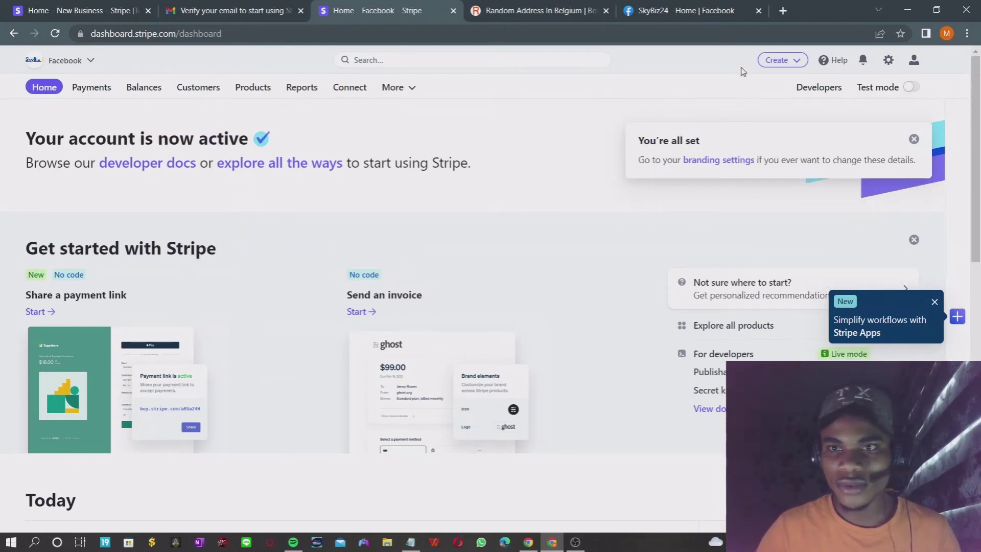
left_click(779, 60)
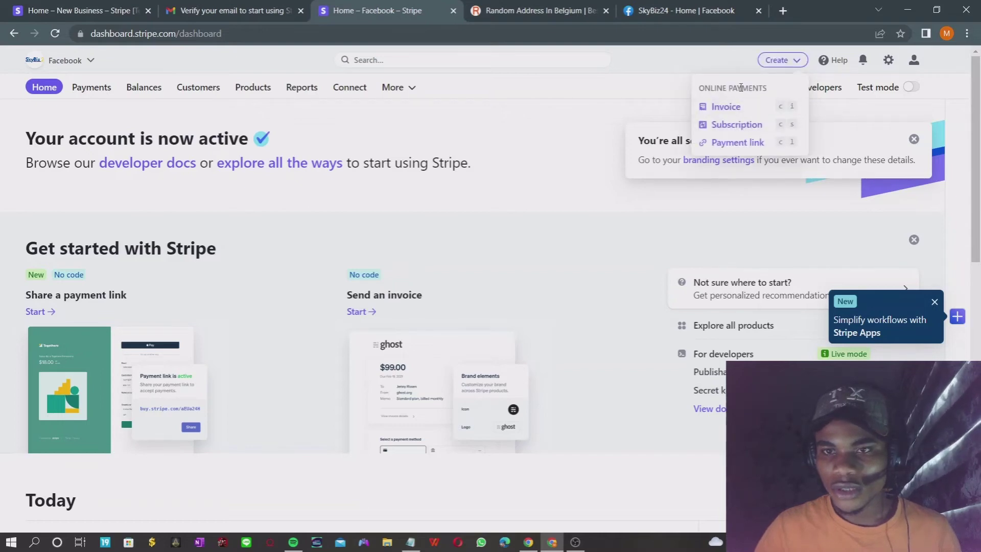
left_click(658, 87)
left_click(778, 62)
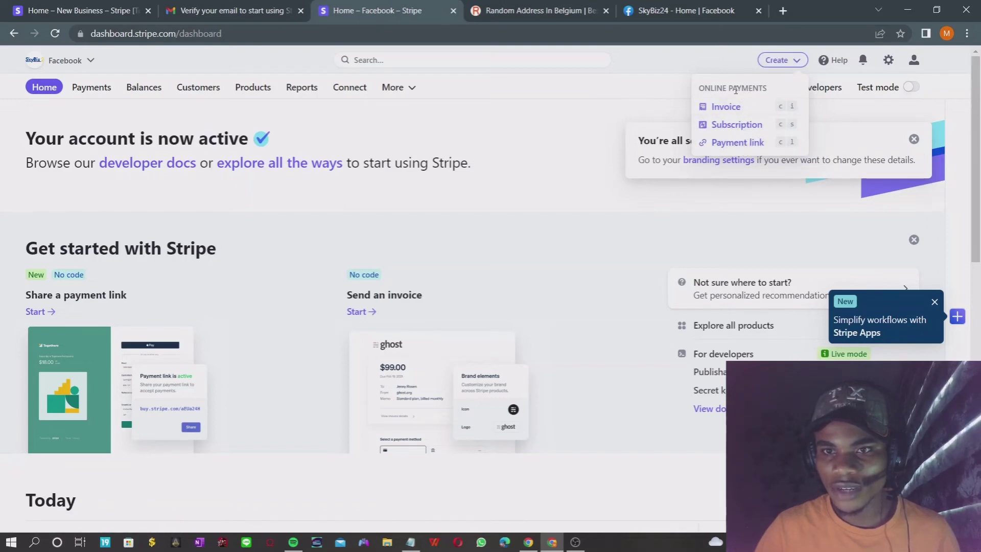
left_click(719, 146)
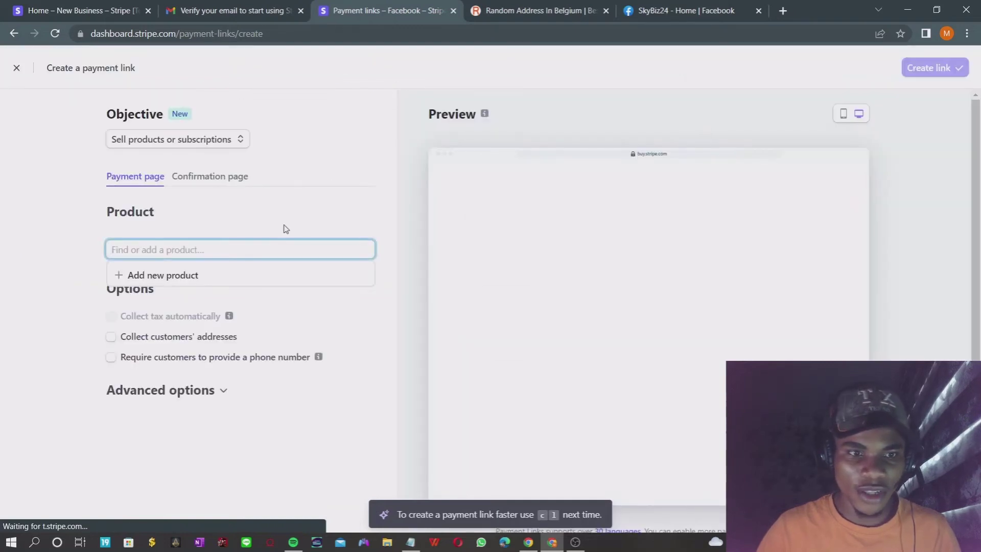
- Open the product search and expand the payment link's Advanced options
left_click(205, 249)
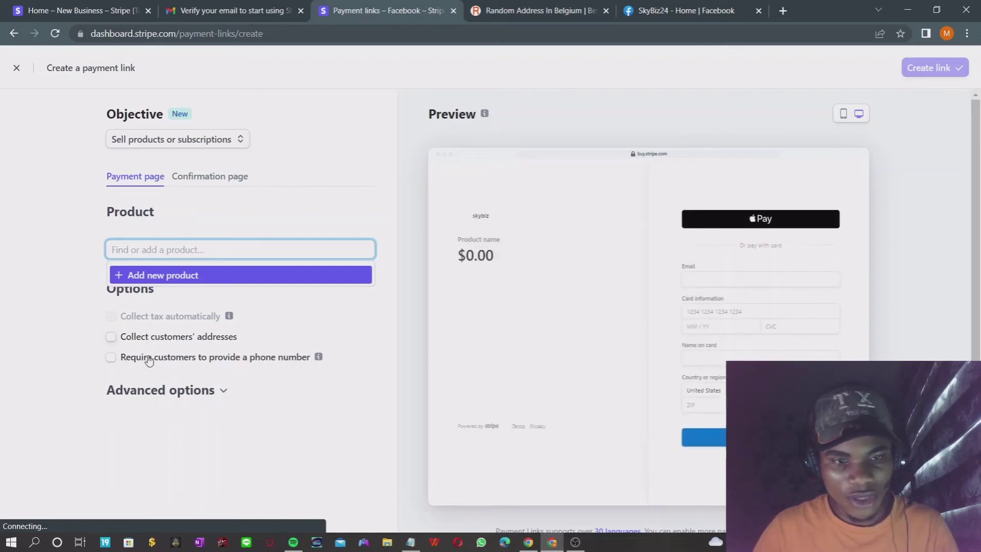
left_click(206, 392)
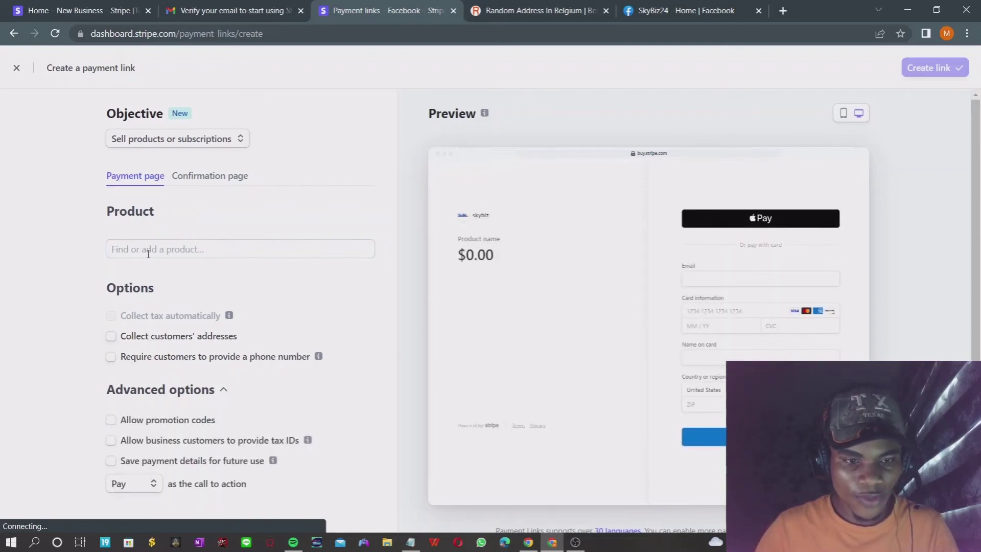
scroll(161, 266, "down", 1)
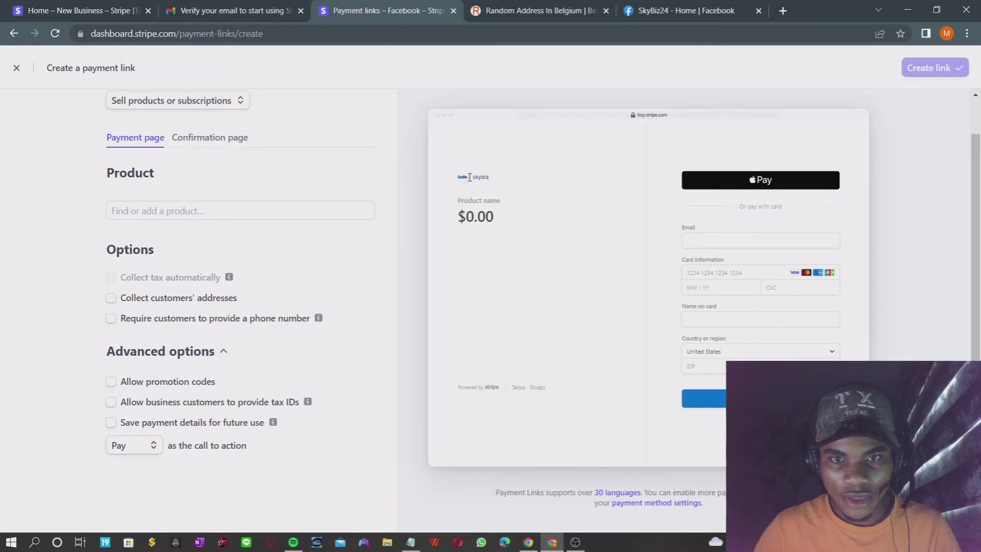
left_click_drag(477, 177, 475, 218)
left_click(509, 180)
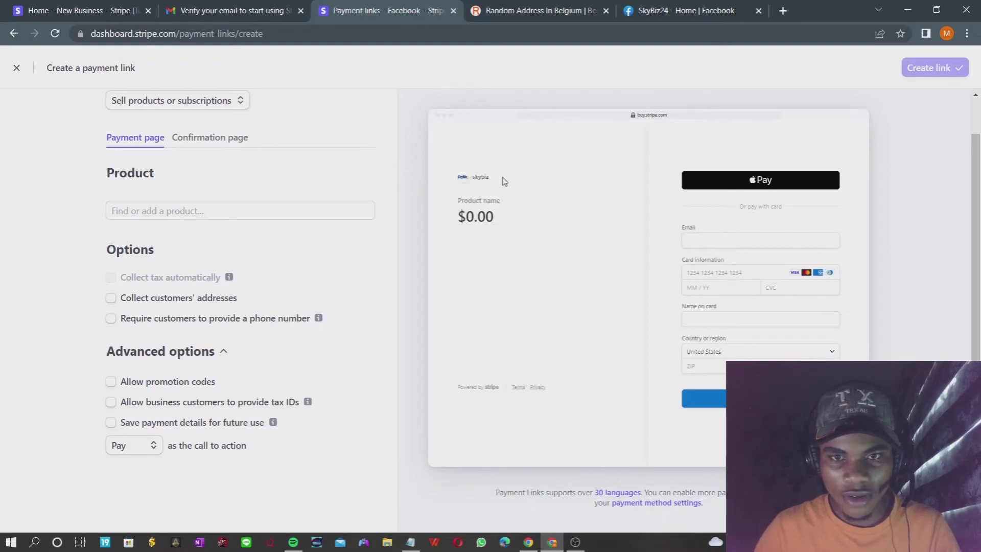
left_click_drag(480, 177, 484, 175)
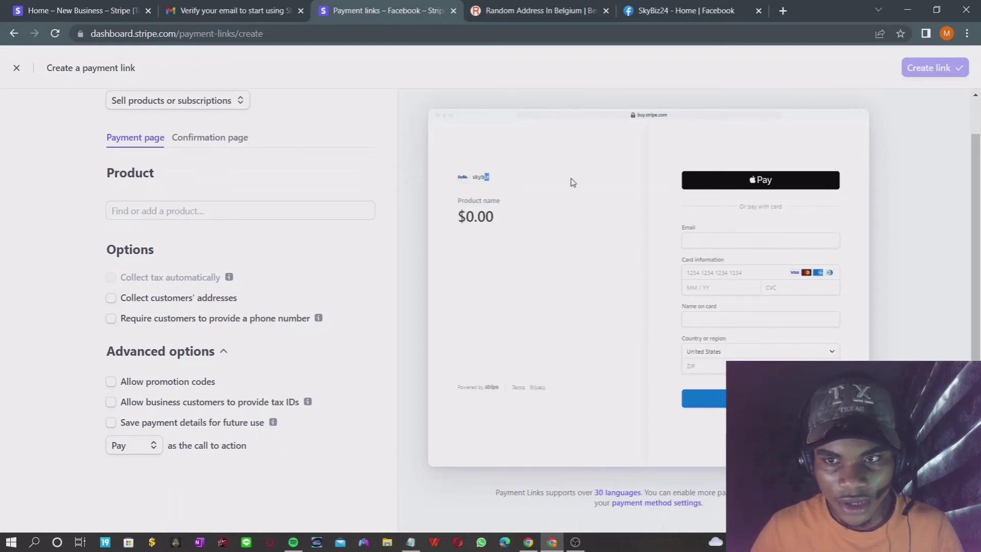
left_click(527, 178)
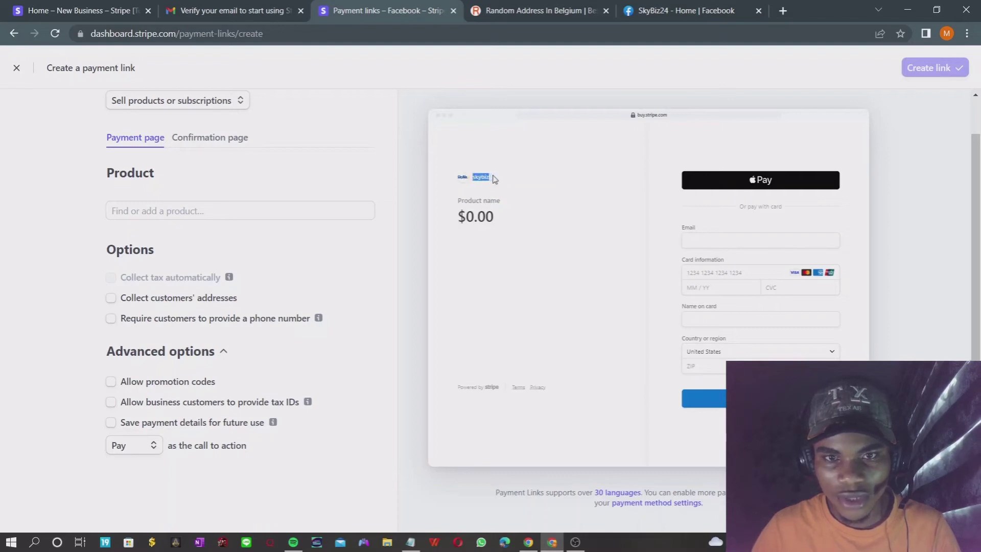
- Enter 'Machine' as the new product name in the product field
left_click(527, 178)
left_click_drag(458, 180, 463, 177)
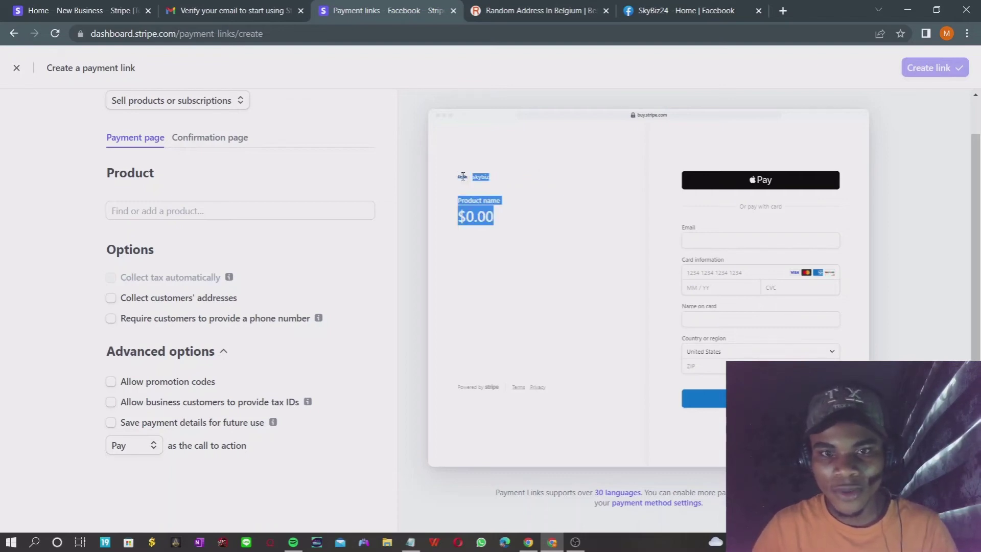
left_click(595, 235)
left_click(704, 242)
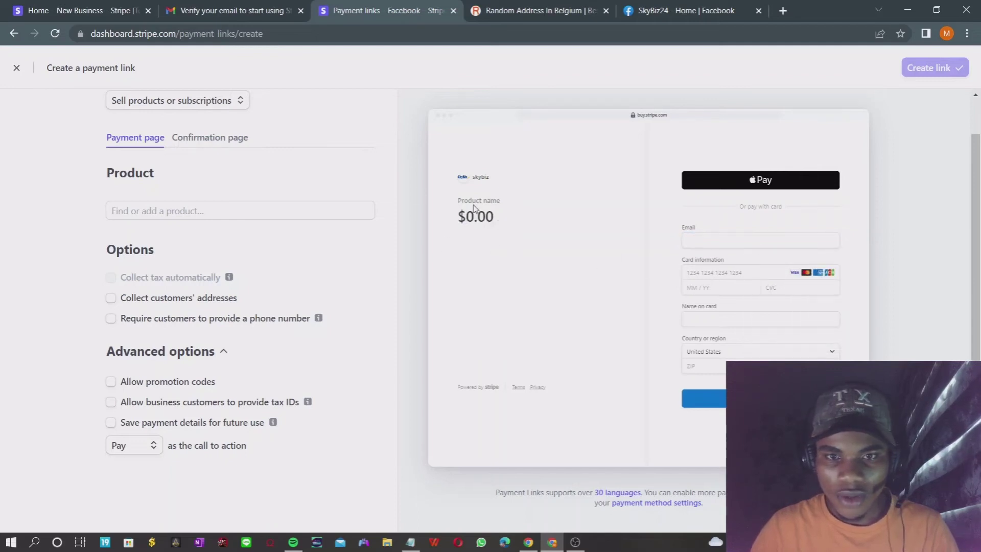
left_click_drag(469, 202, 492, 201)
left_click(294, 218)
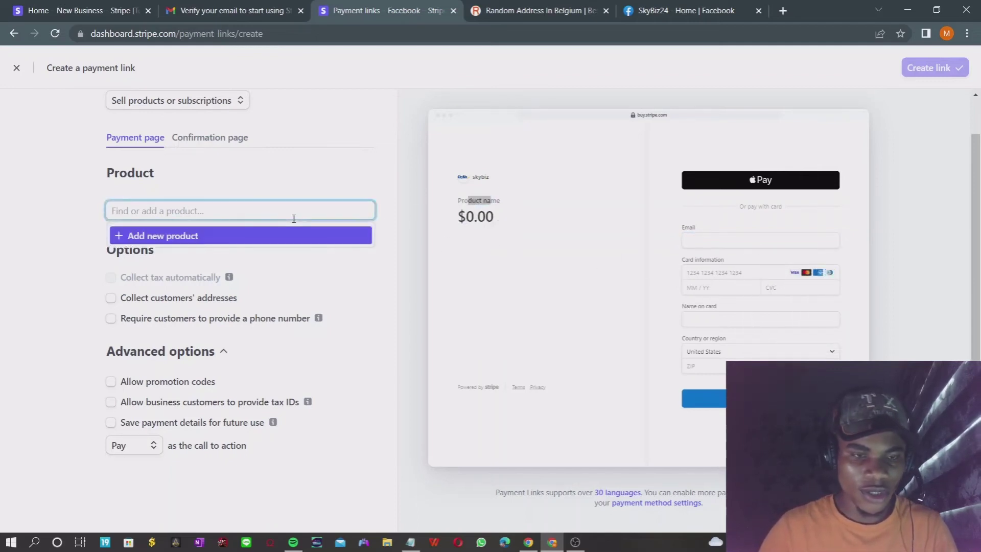
type("MAchine")
key("BackSpace")
key("BackSpace")
key("BackSpace")
key("BackSpace")
key("BackSpace")
type("achine")
- Add Machine as a new product priced 50 EUR one-time, described 'Lawn Machine'
left_click(263, 236)
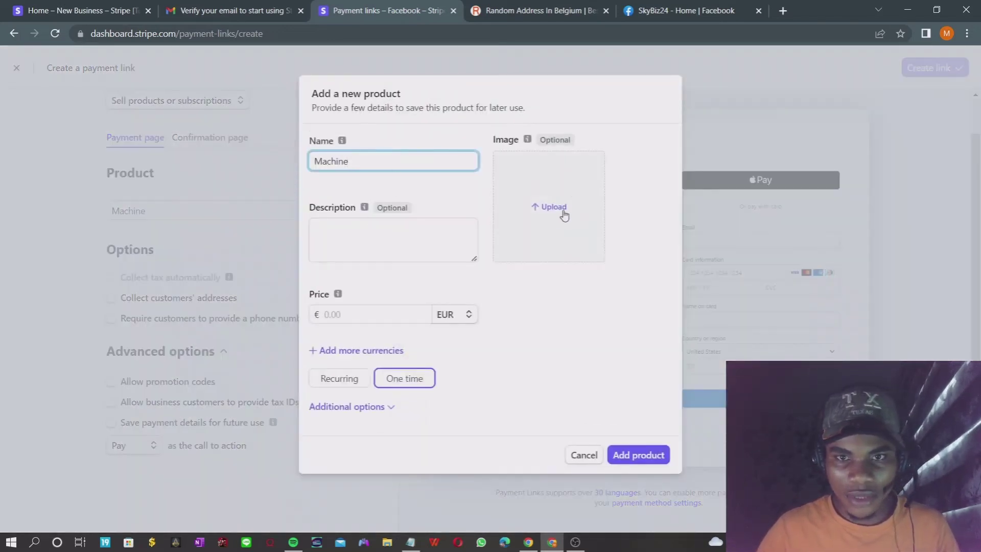
left_click(388, 227)
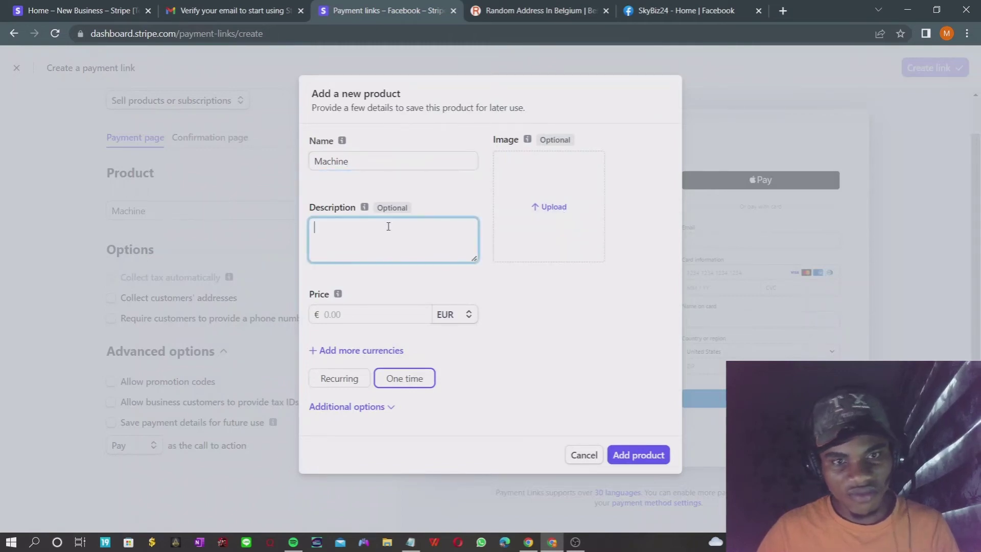
left_click(382, 312)
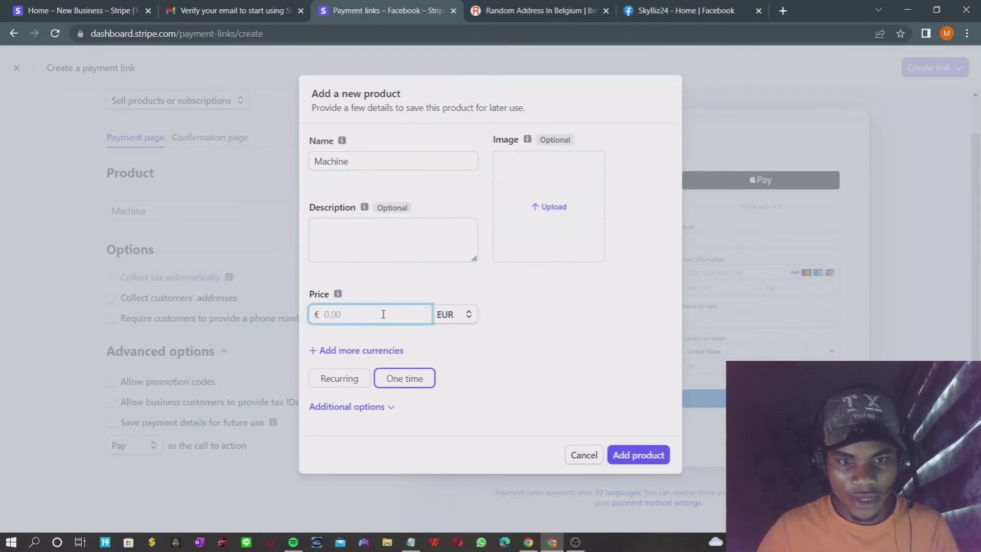
type("50")
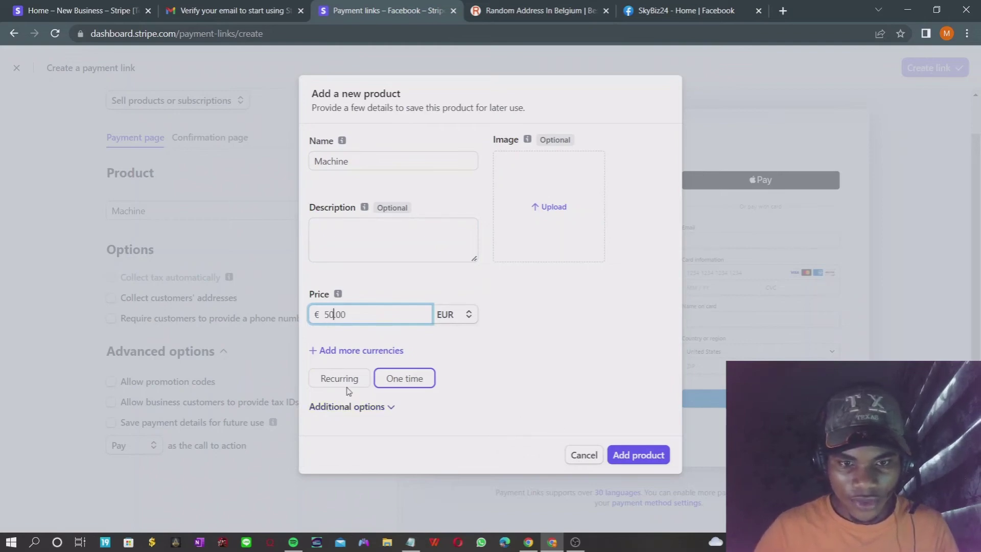
left_click(361, 333)
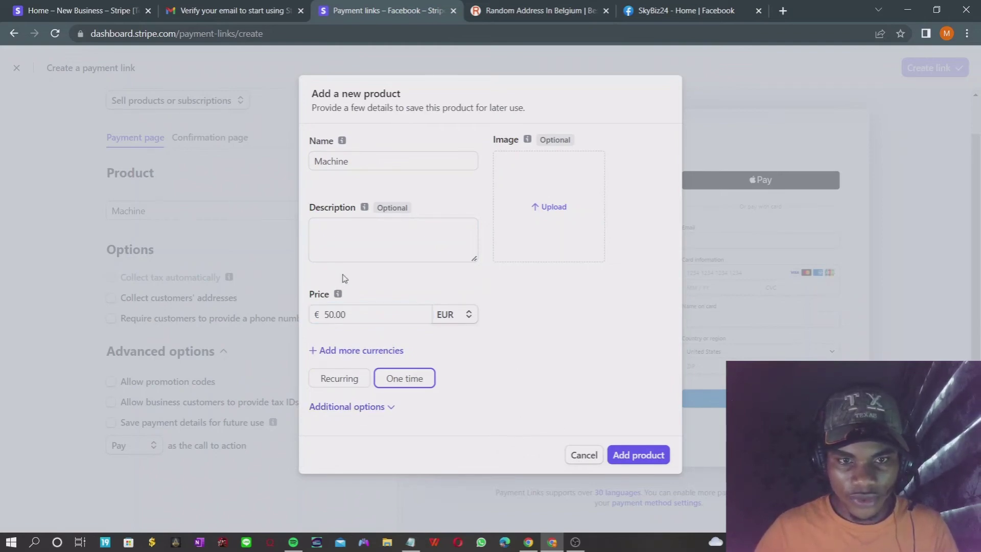
left_click(390, 226)
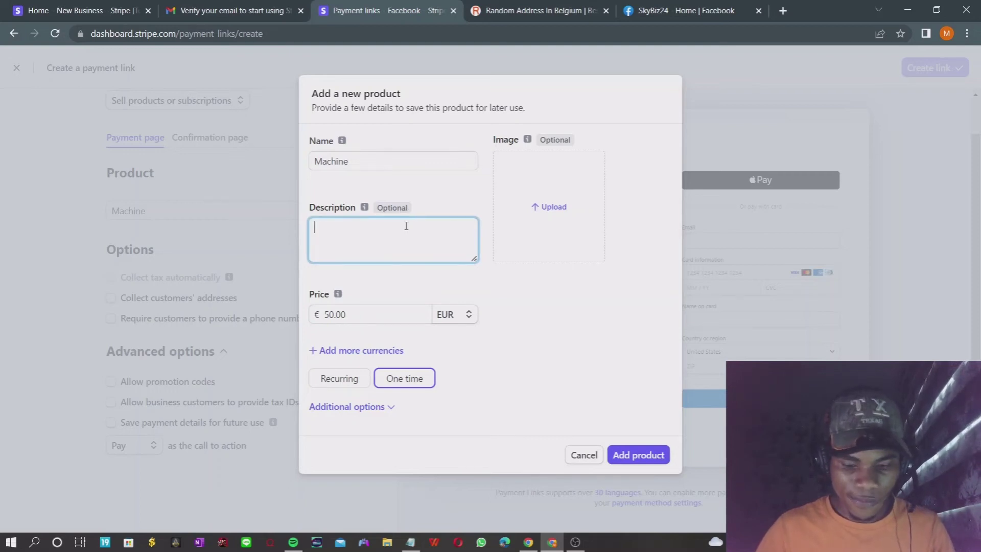
type("Lawning")
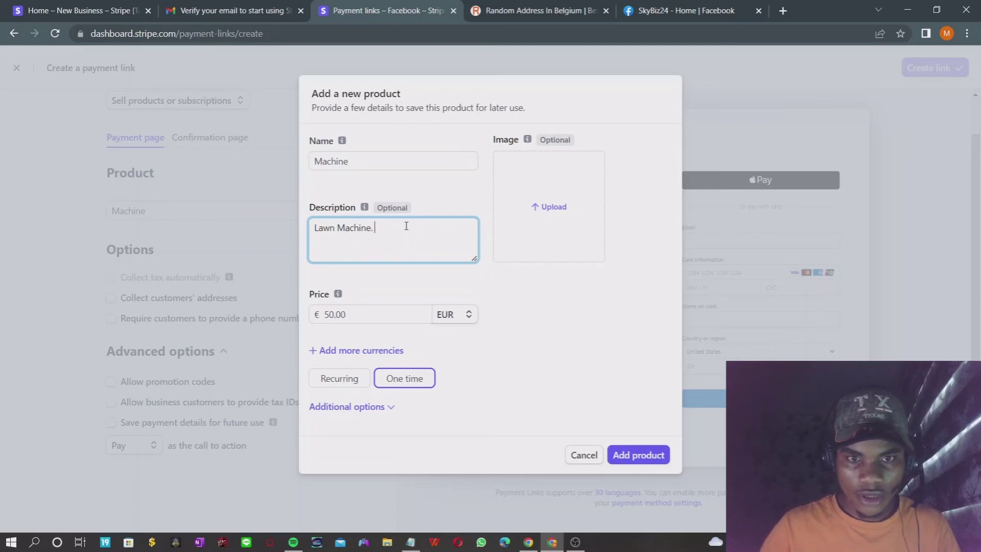
left_click(434, 269)
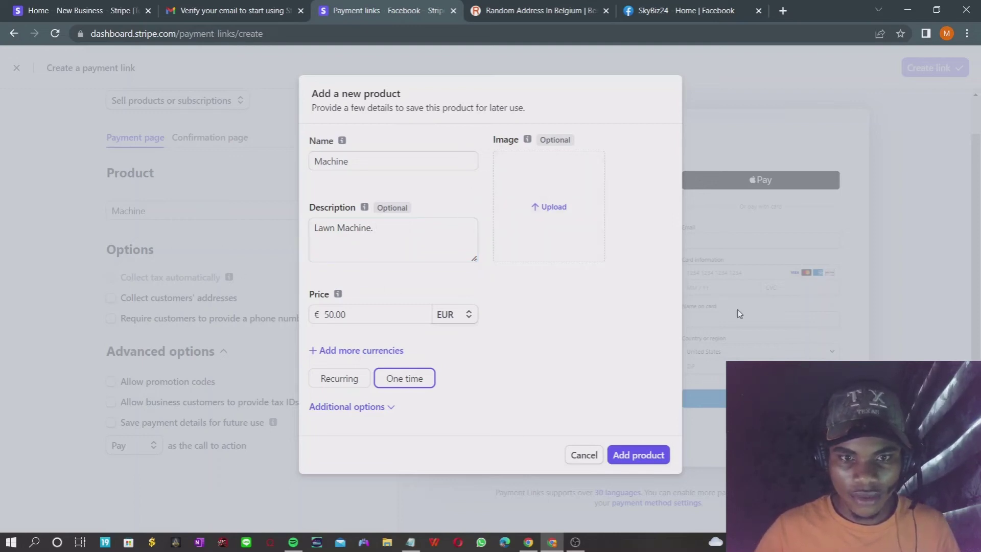
- Add the Machine product to the link and check its €50.00 price in the preview
left_click(637, 455)
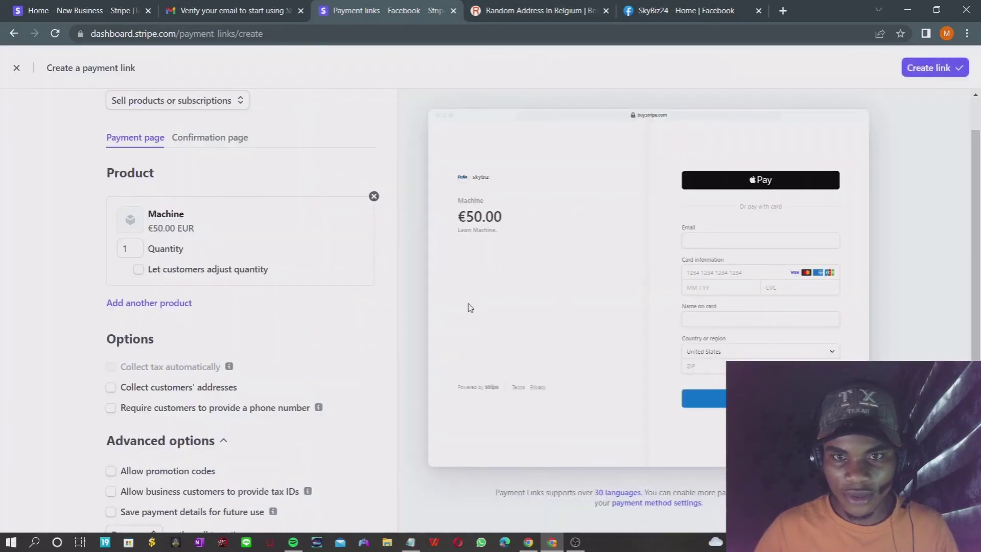
double_click(475, 216)
left_click(500, 265)
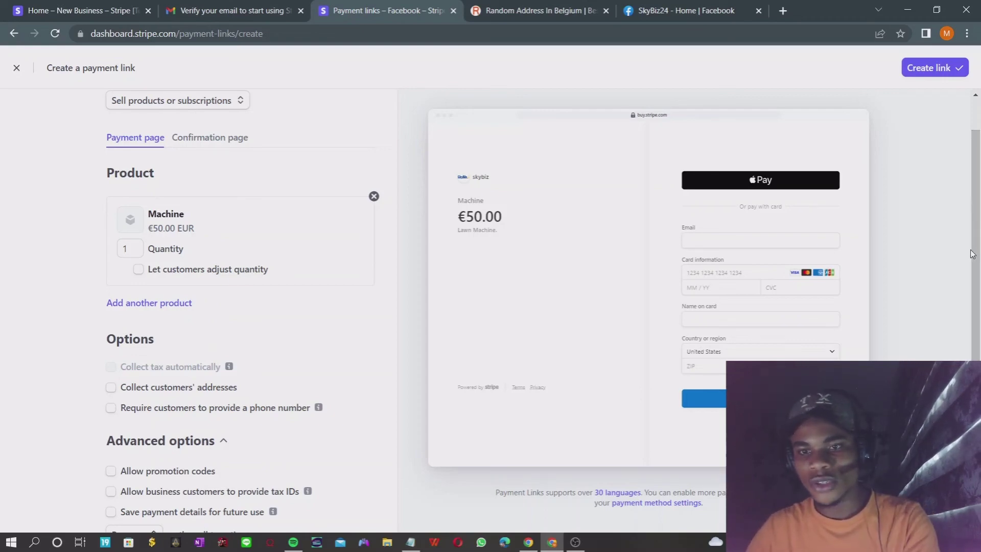
- Try the email and card fields in the checkout preview and dismiss the saved-cards suggestion
left_click(766, 241)
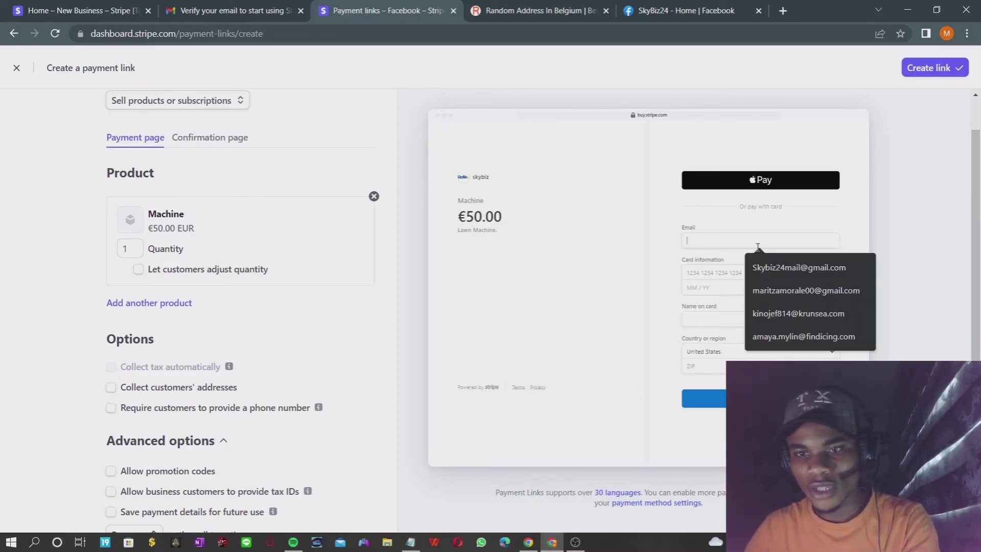
left_click(709, 271)
left_click(717, 288)
left_click(816, 290)
left_click(652, 326)
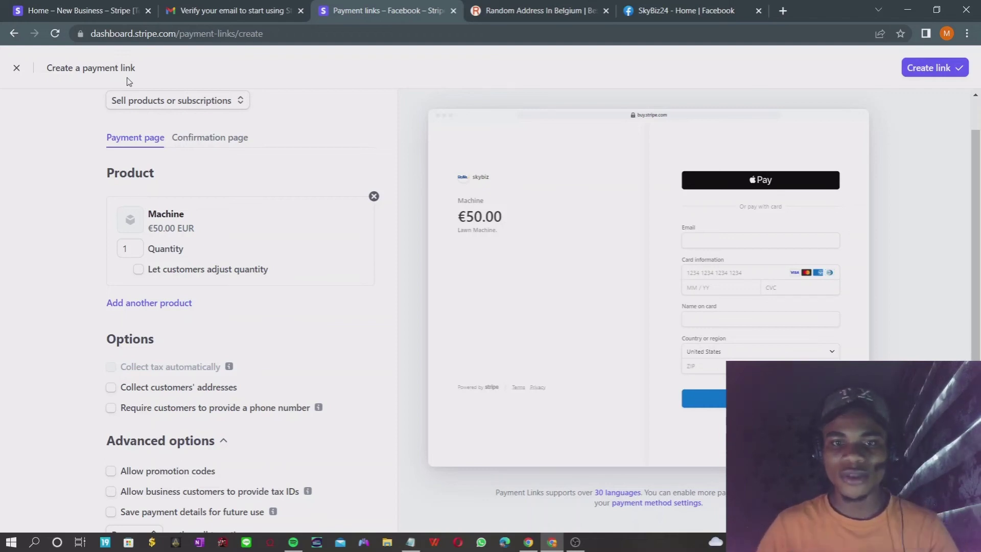
scroll(300, 217, "down", 1)
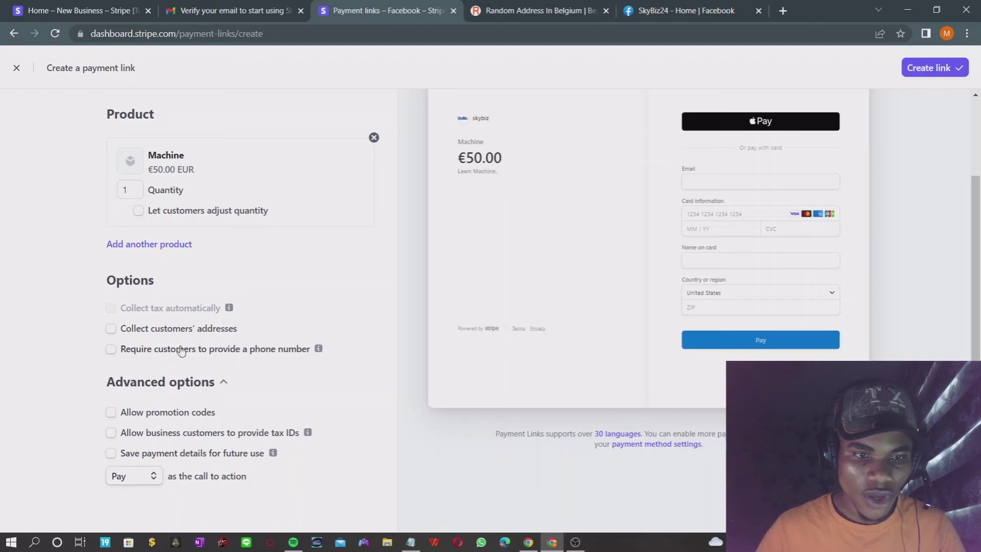
- Collect billing addresses only at checkout, after briefly trying billing plus shipping
left_click(145, 332)
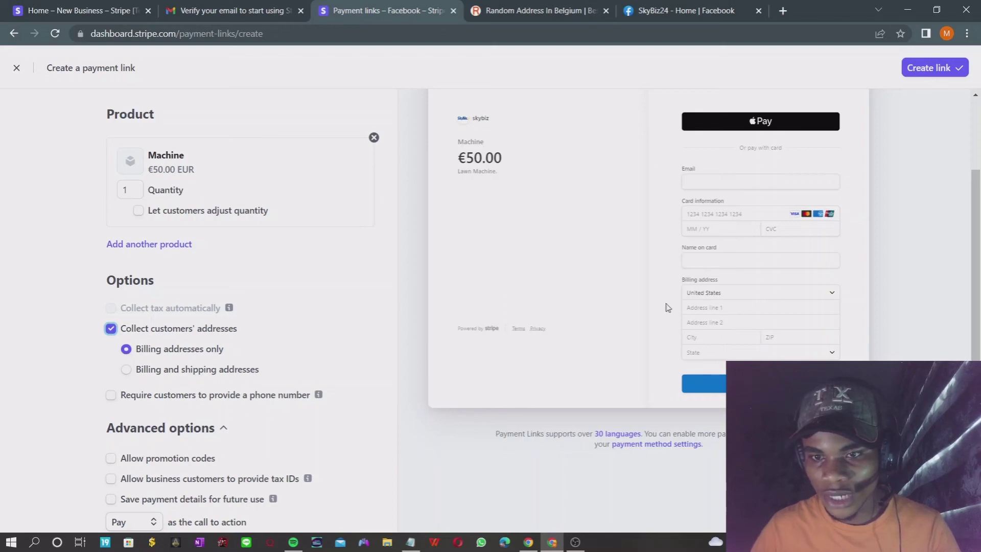
scroll(894, 180, "up", 2)
scroll(213, 310, "down", 2)
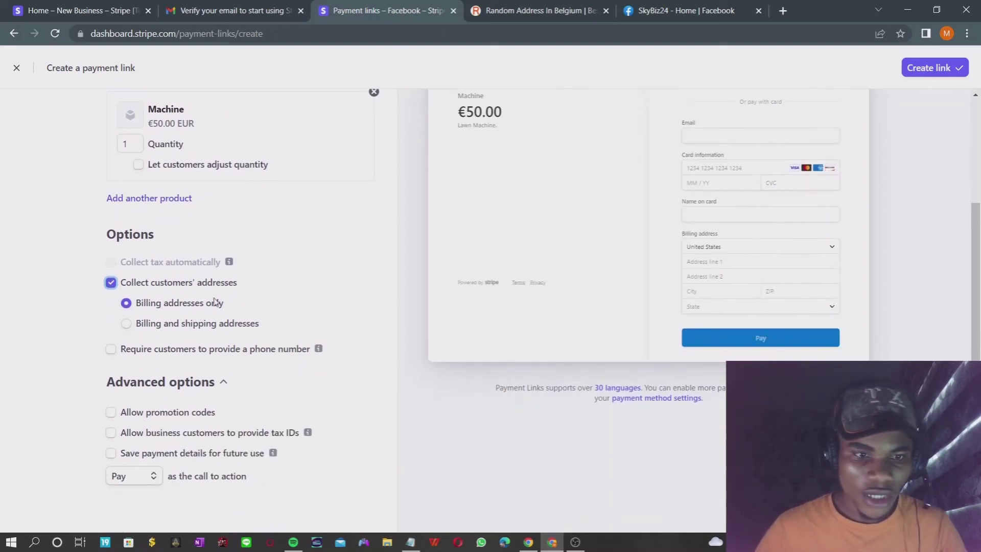
left_click(154, 324)
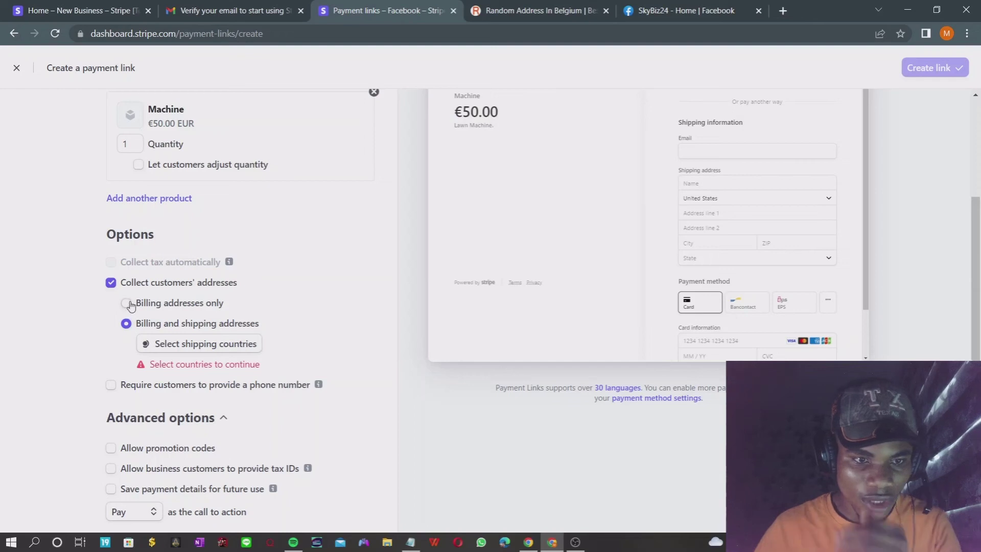
left_click(127, 304)
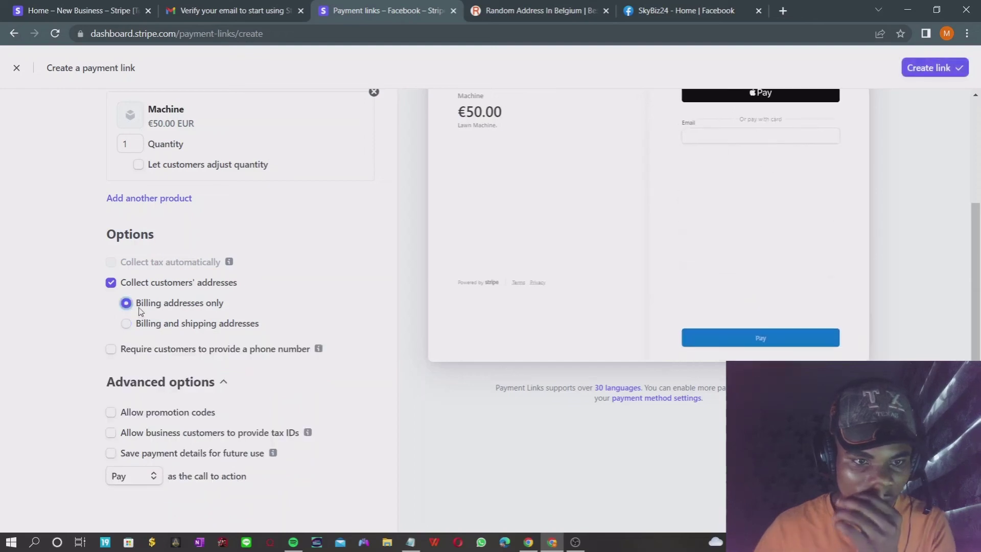
- Leave phone number collection off, then preview checkout in mobile layout and the confirmation page
left_click(154, 351)
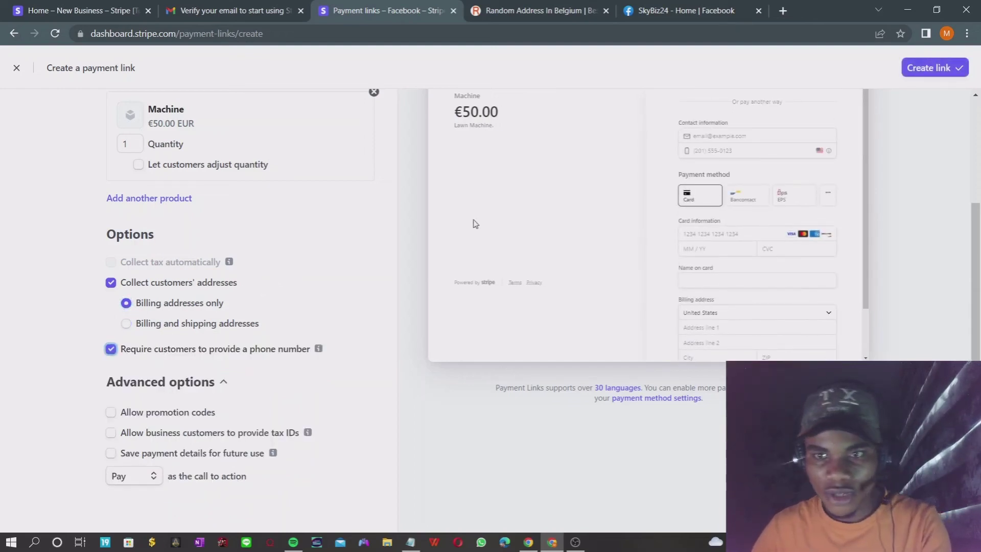
scroll(250, 364, "up", 1)
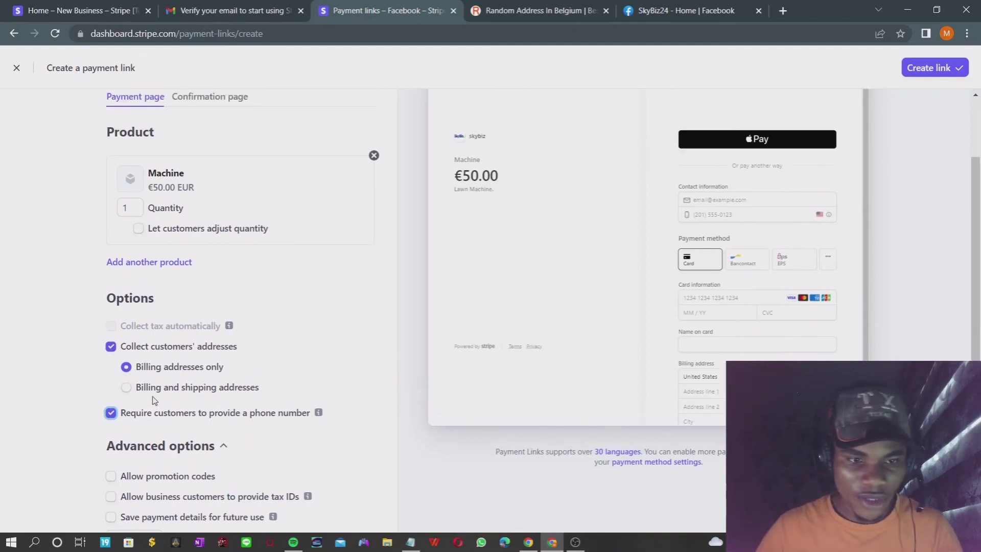
left_click(133, 417)
scroll(301, 391, "down", 1)
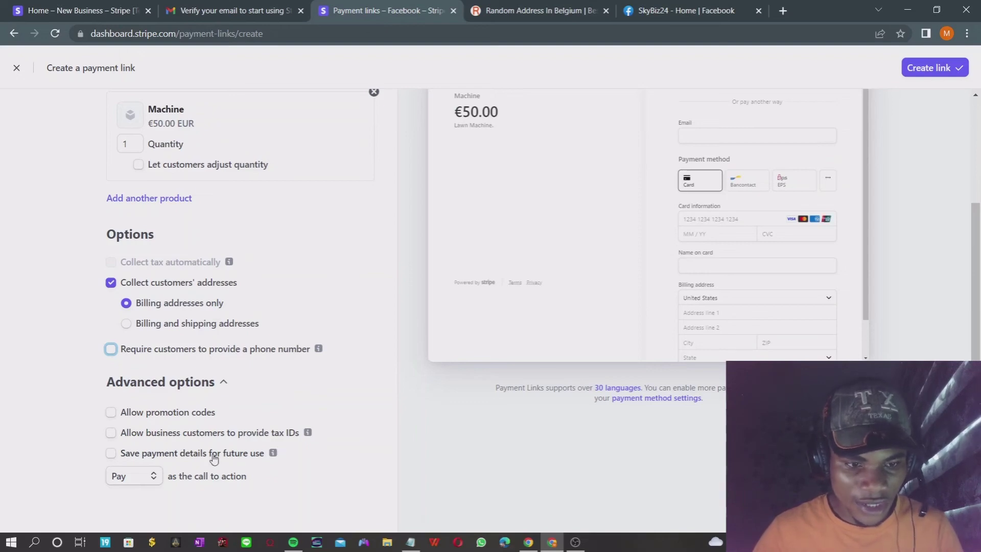
scroll(305, 399, "up", 2)
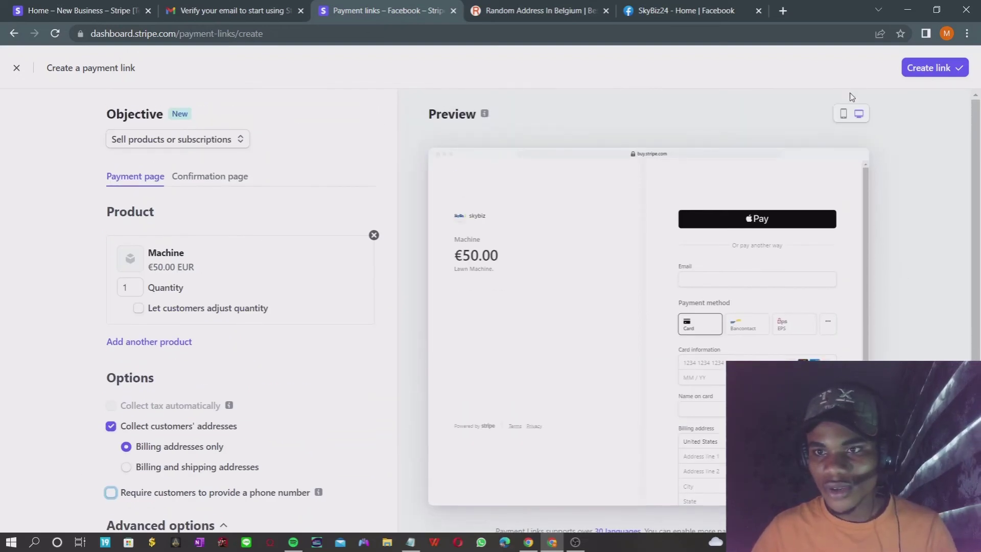
left_click(843, 117)
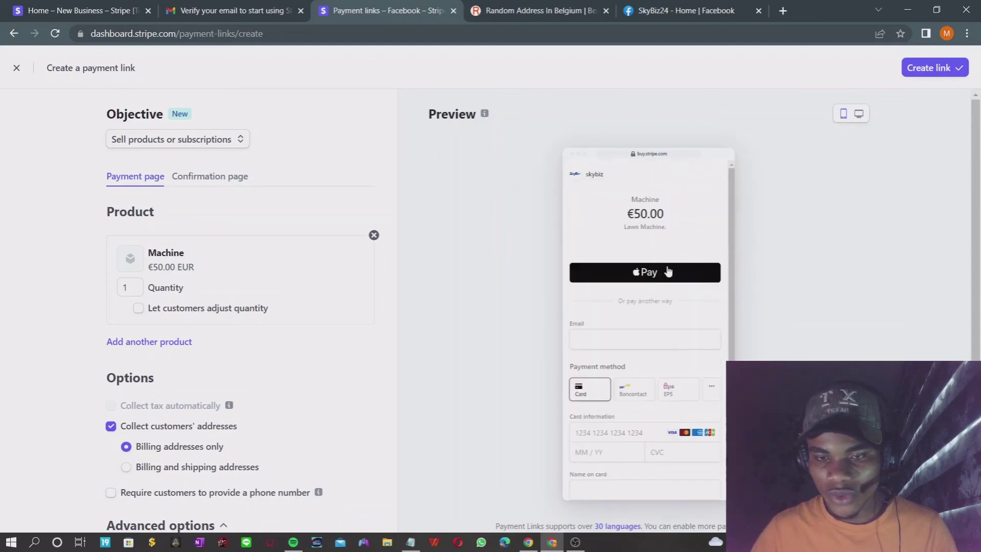
scroll(666, 261, "down", 3)
scroll(661, 265, "up", 3)
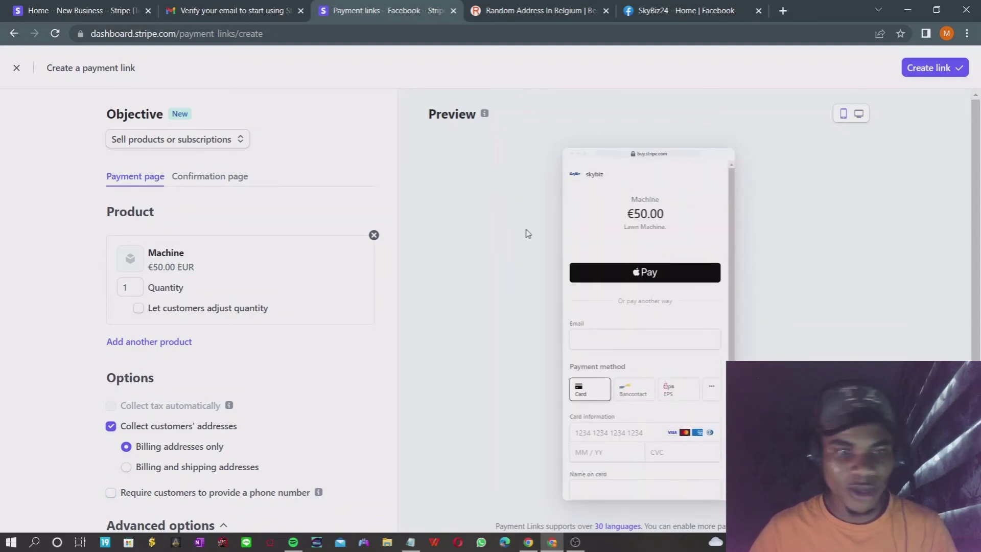
left_click(222, 181)
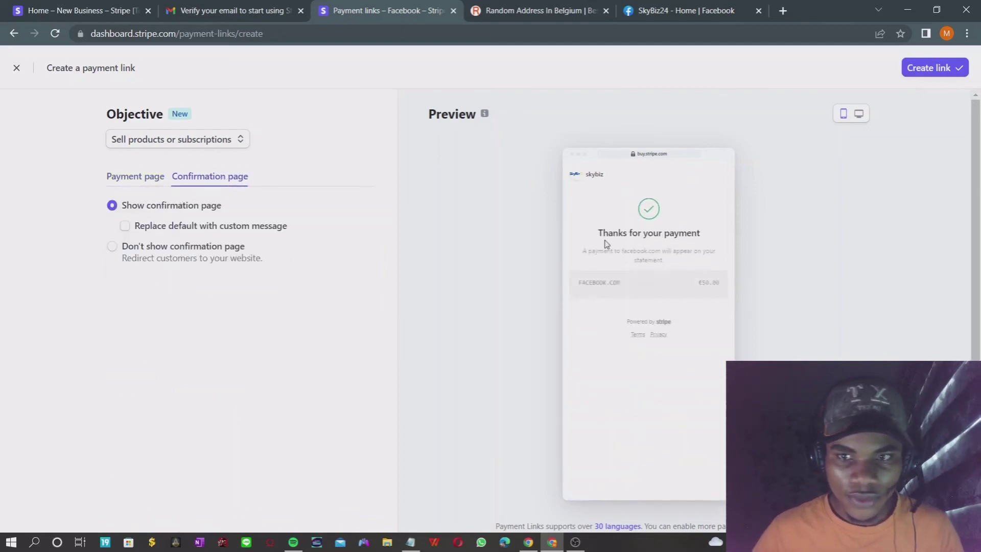
left_click_drag(644, 232, 669, 233)
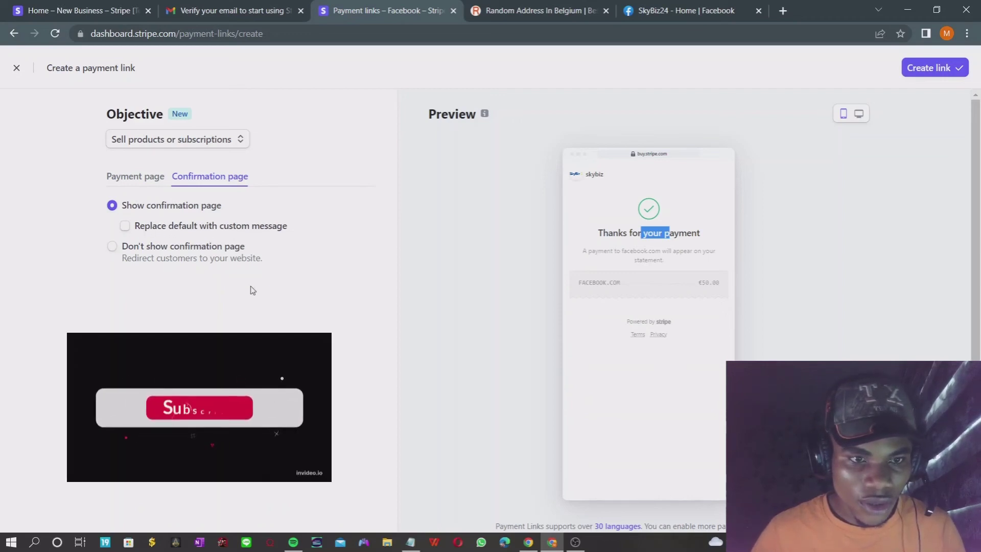
left_click(590, 310)
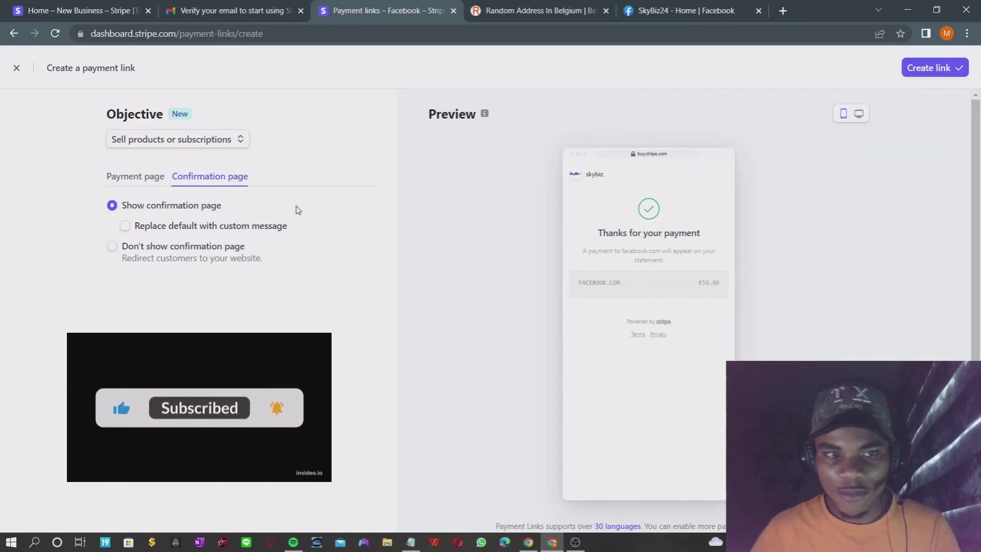
left_click_drag(598, 232, 676, 234)
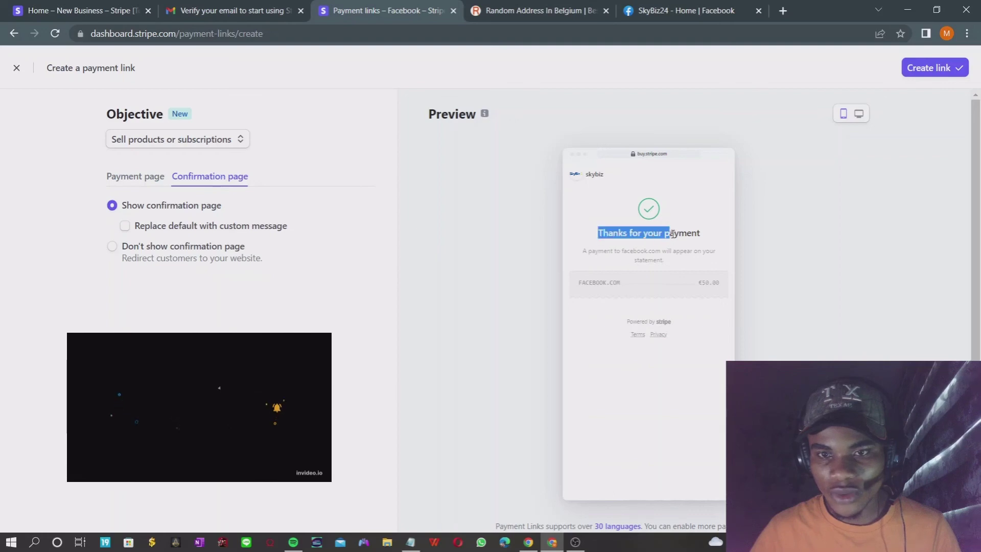
left_click(636, 259)
left_click_drag(593, 251, 628, 250)
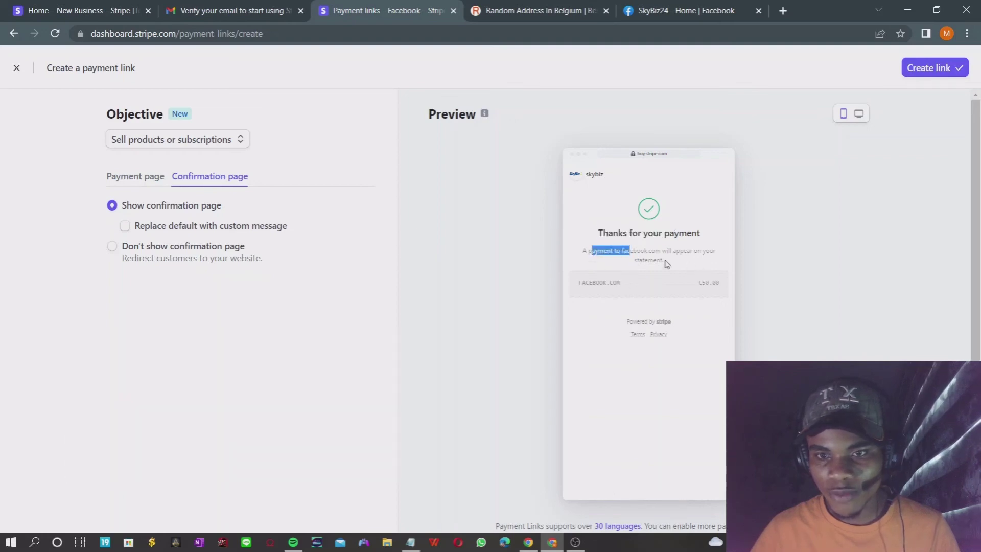
left_click(651, 259)
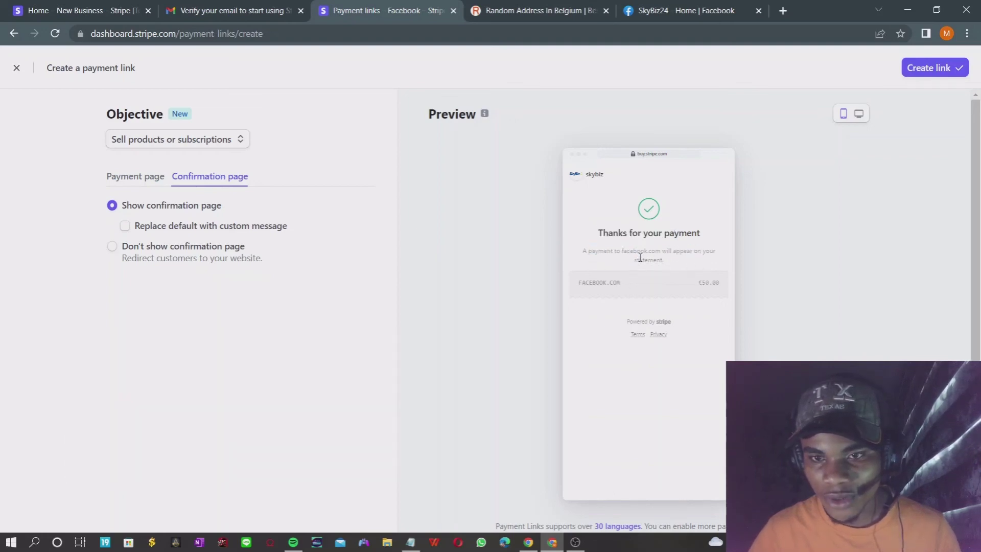
left_click(582, 295)
left_click_drag(627, 321, 658, 323)
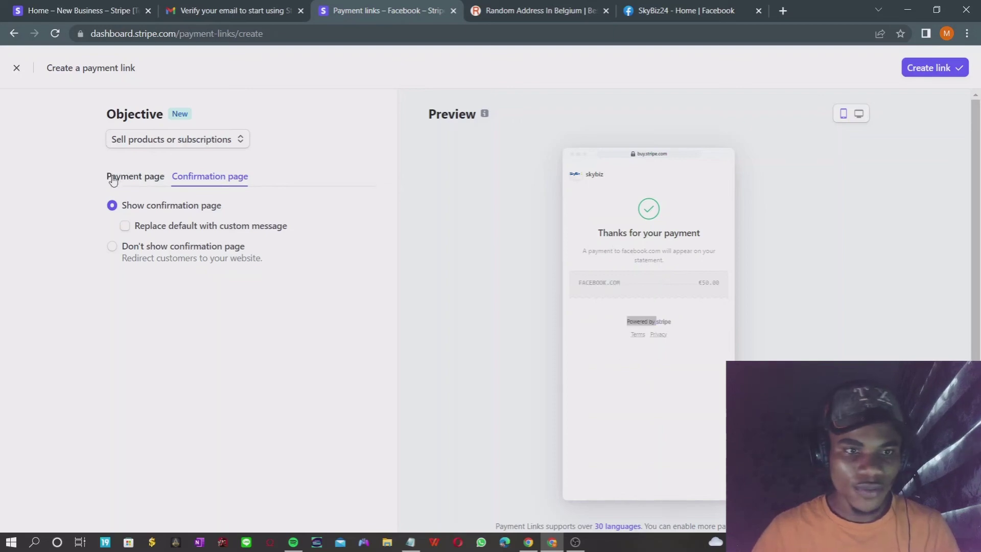
- Create the €50 Machine link from the Payment page, confirm it's Active, and copy its URL
left_click(113, 177)
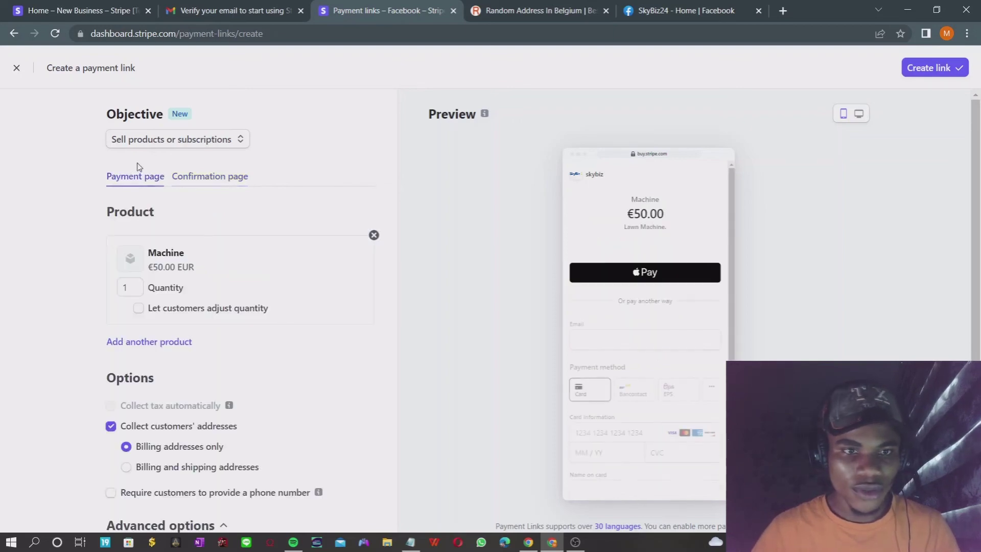
left_click(928, 67)
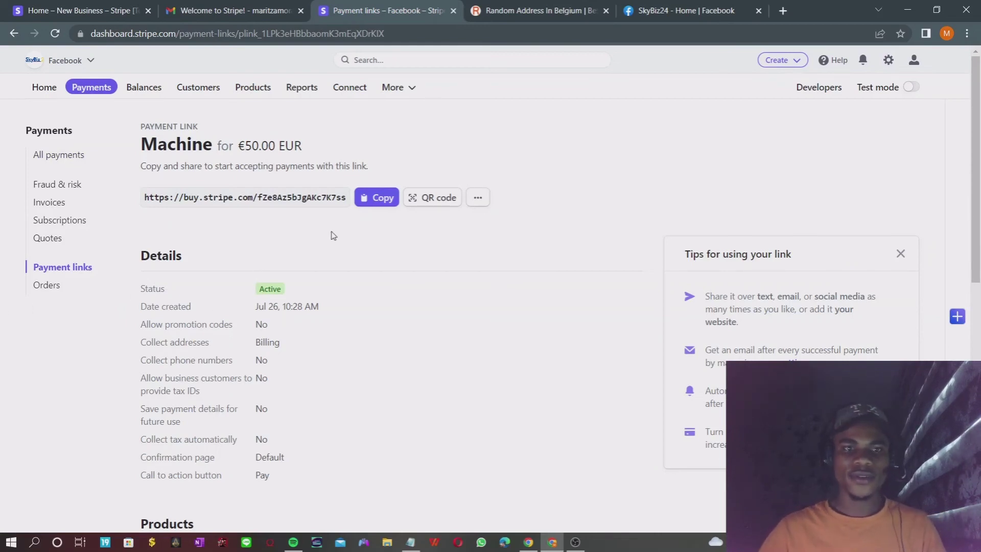
scroll(483, 352, "down", 2)
scroll(345, 352, "up", 2)
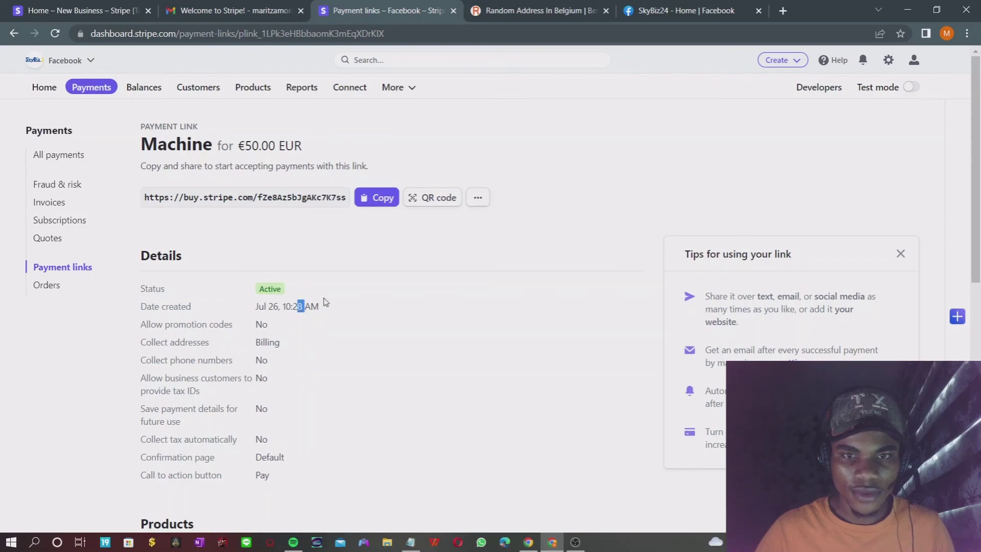
scroll(350, 351, "down", 4)
scroll(561, 376, "up", 4)
scroll(554, 389, "down", 4)
scroll(561, 365, "down", 1)
scroll(603, 281, "down", 1)
scroll(725, 291, "up", 1)
scroll(752, 296, "up", 6)
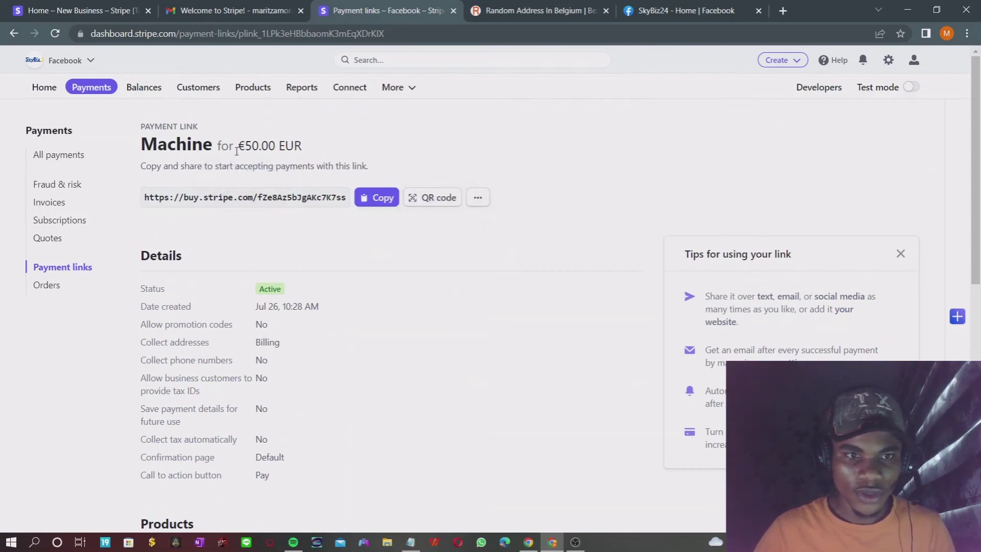
left_click_drag(184, 179, 278, 176)
left_click(332, 258)
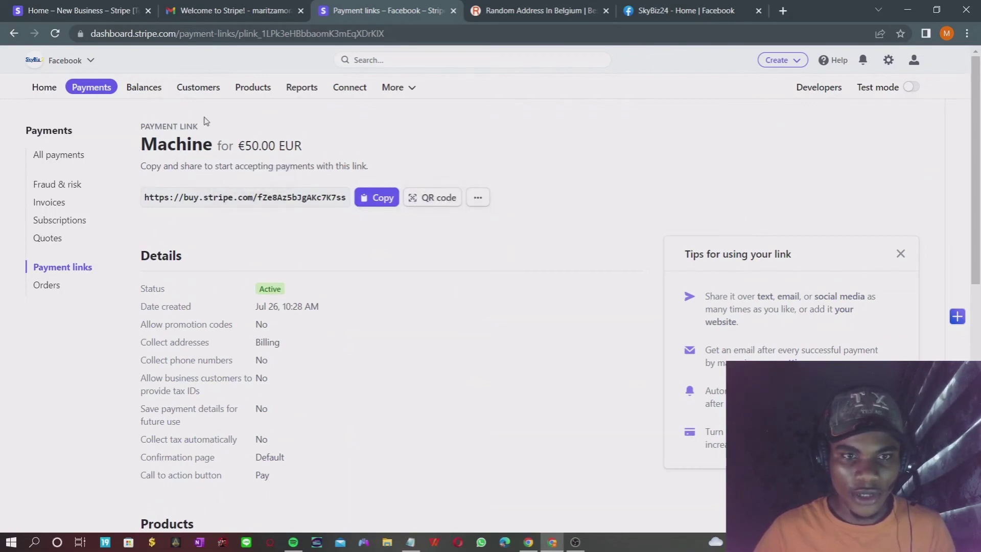
left_click_drag(213, 182, 319, 184)
left_click_drag(240, 299, 311, 299)
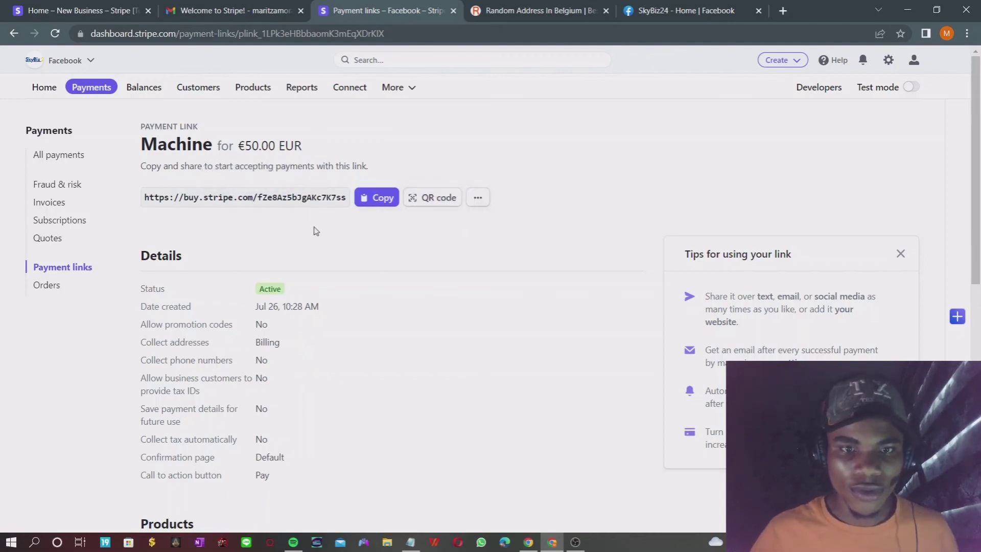
left_click(365, 197)
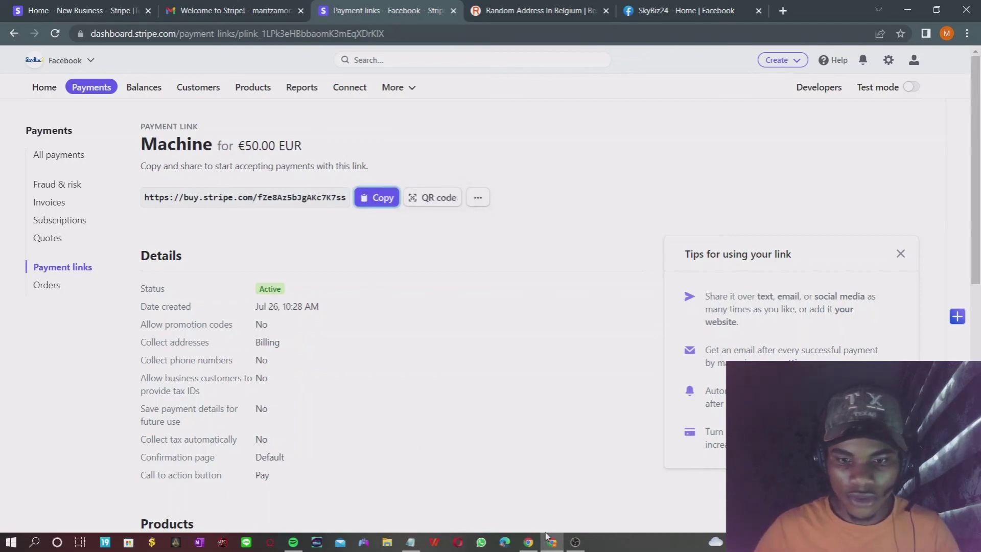
- Open the copied payment link in a new incognito window
left_click(968, 33)
left_click(900, 81)
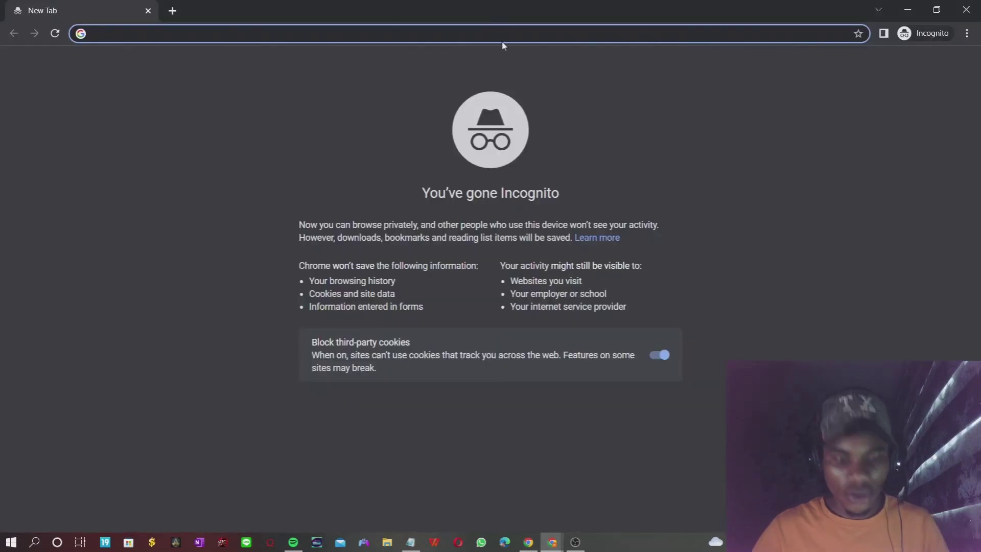
key("ctrl+v")
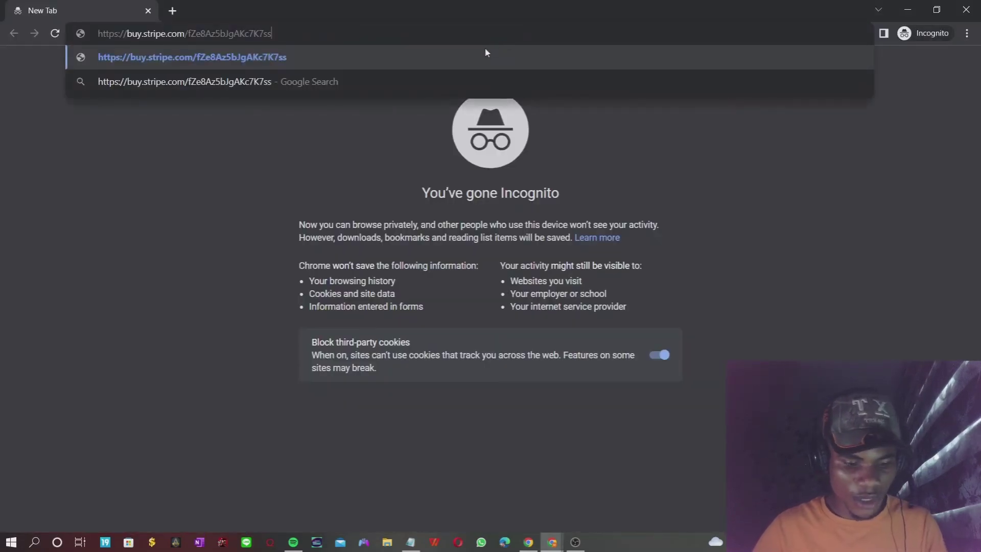
key("Return")
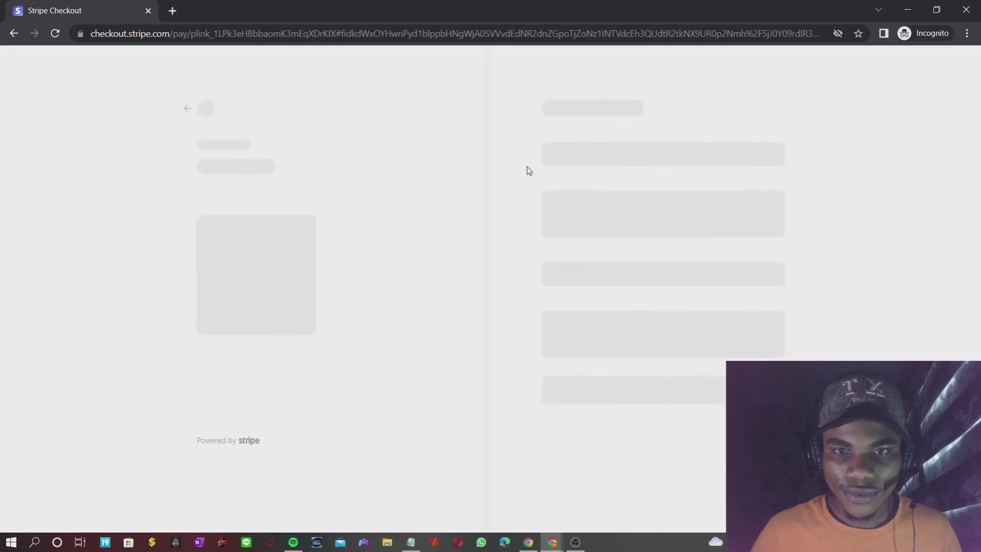
scroll(374, 114, "down", 1)
scroll(390, 227, "up", 1)
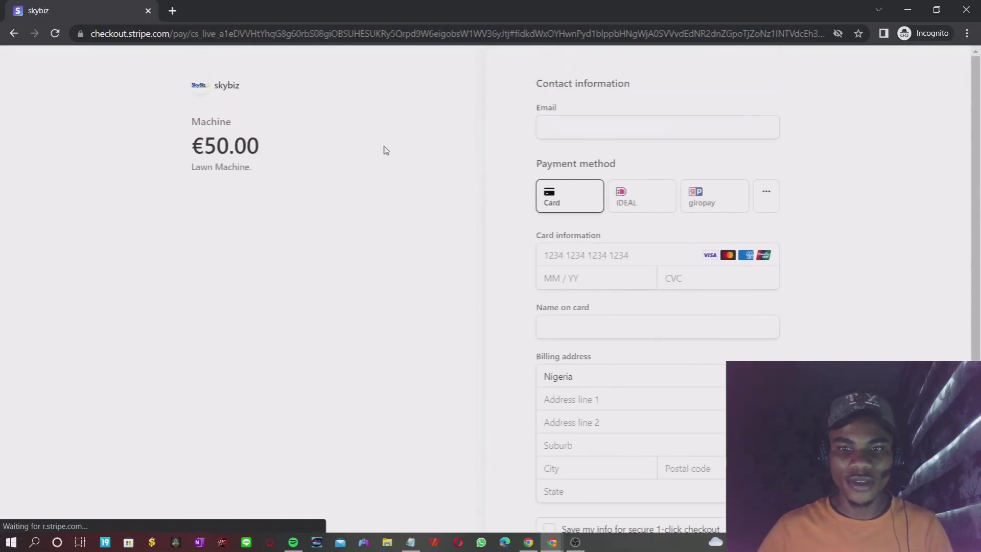
scroll(697, 201, "down", 1)
scroll(641, 277, "up", 1)
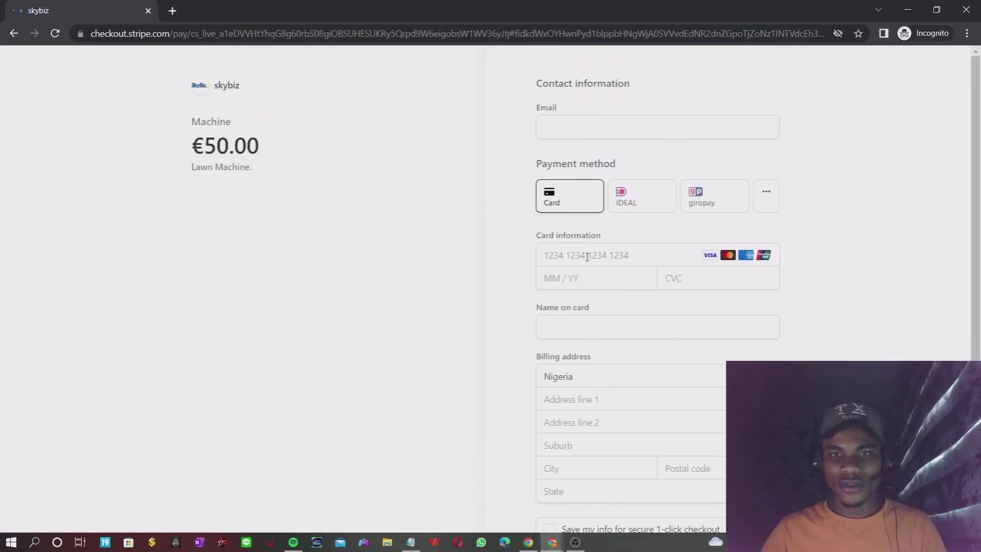
- Submit the checkout with empty email, card and billing fields to trigger required-field errors
left_click(606, 122)
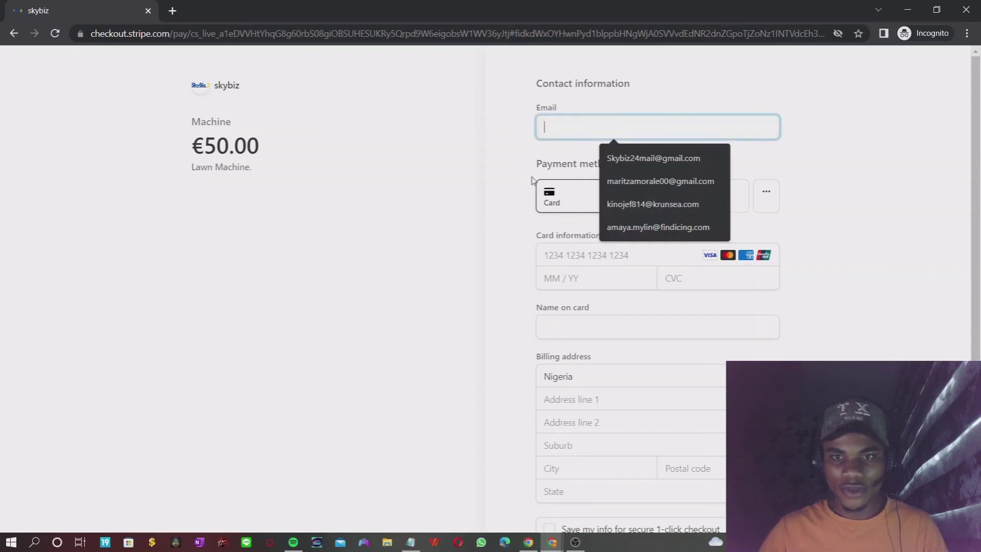
left_click(839, 215)
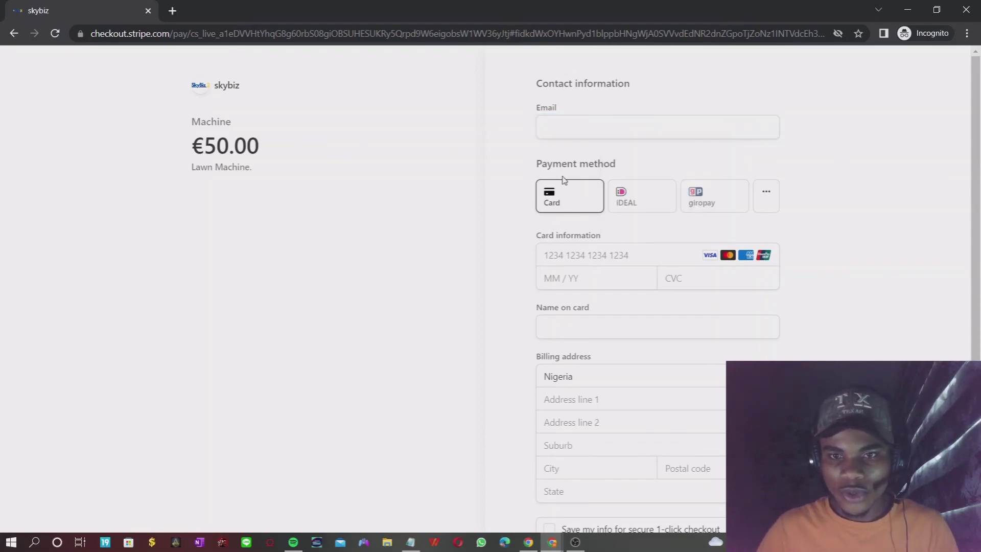
left_click(607, 256)
key("Tab")
key("Tab")
key("Tab")
key("Tab")
key("Tab")
key("Tab")
key("Tab")
key("Tab")
left_click(568, 491)
key("Escape")
scroll(681, 306, "down", 1)
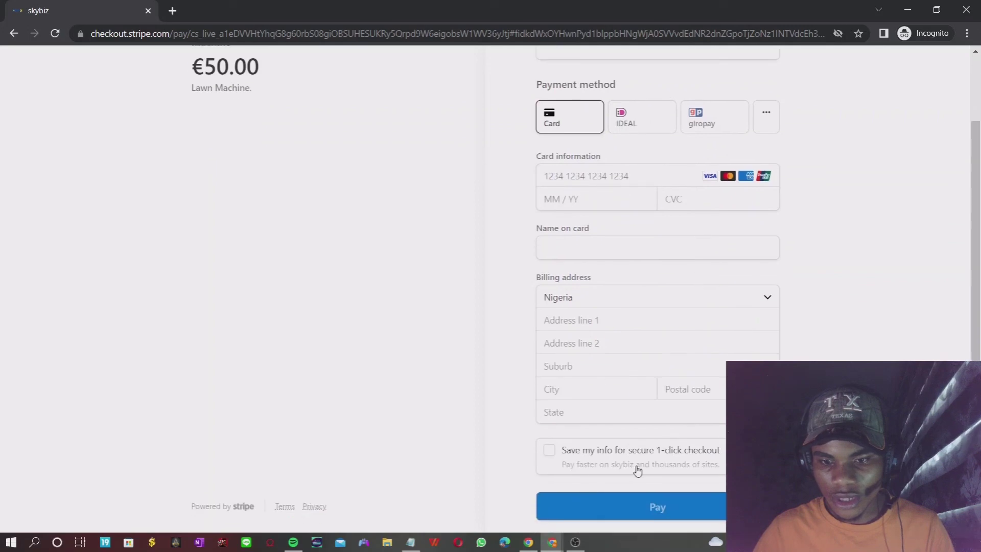
left_click(658, 506)
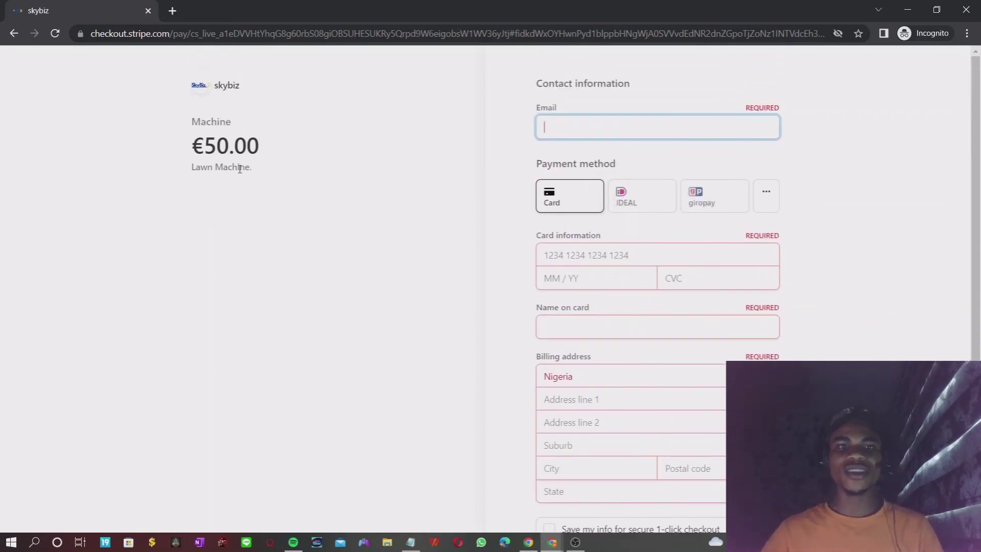
- Inspect the €50.00 price text, then minimize the incognito checkout window
left_click(176, 154)
left_click_drag(216, 146, 261, 146)
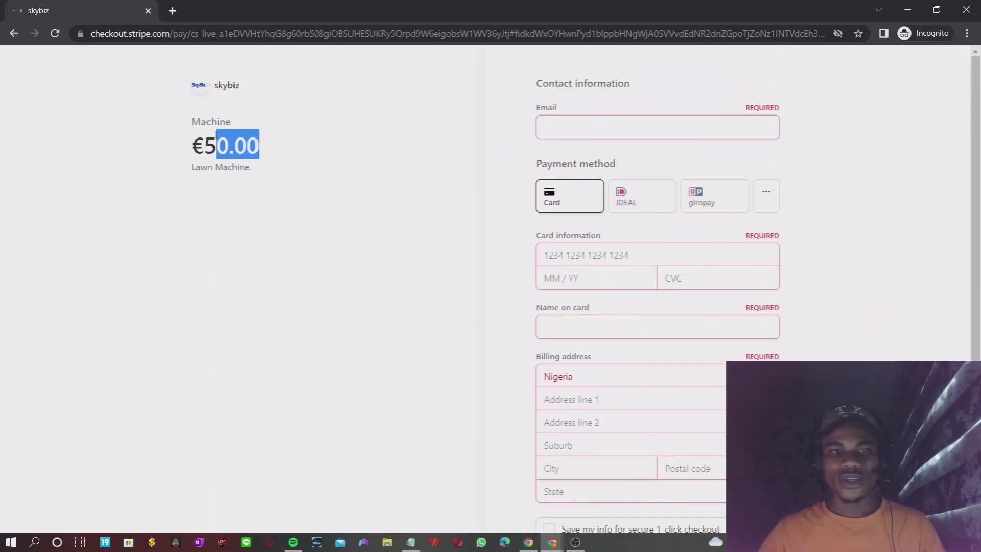
left_click(128, 143)
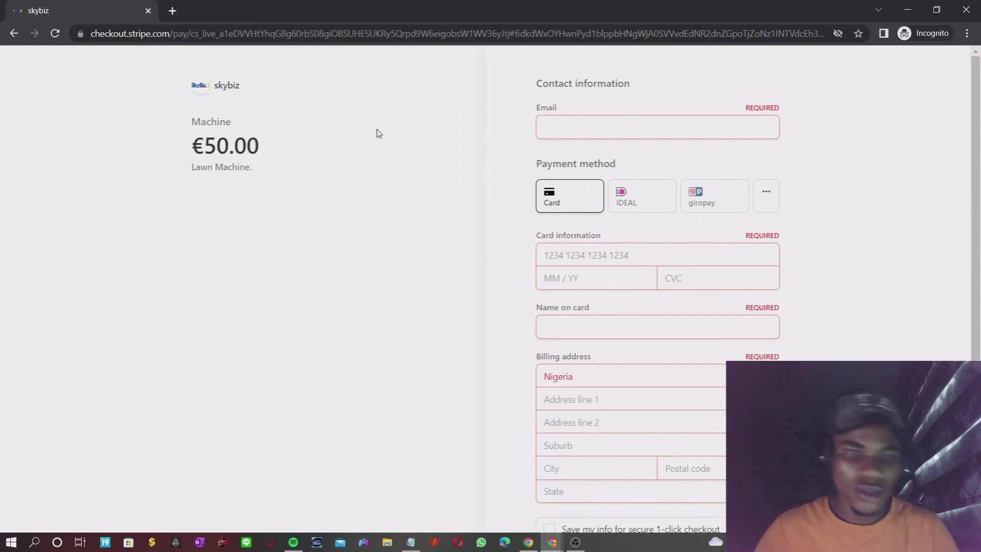
left_click_drag(229, 146, 265, 145)
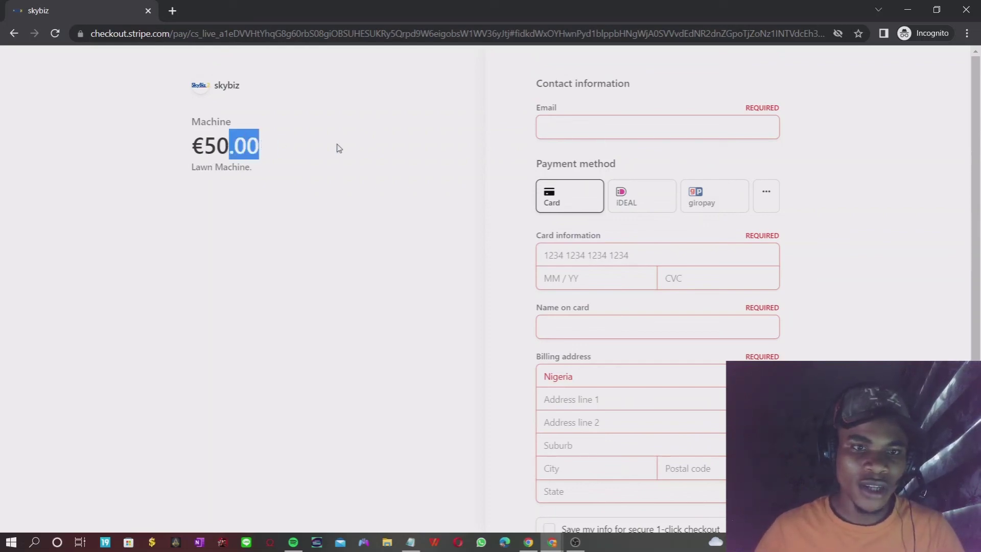
left_click(298, 149)
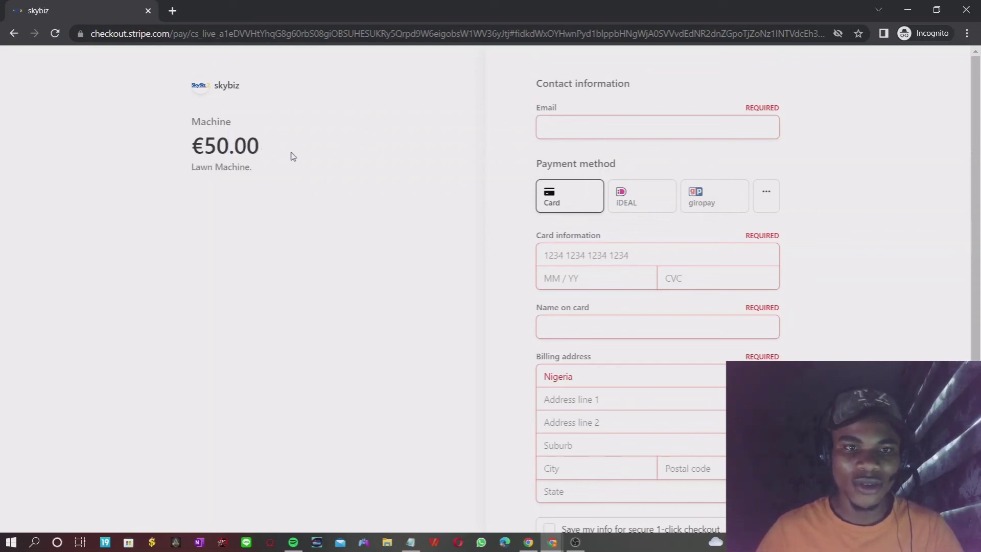
left_click(909, 11)
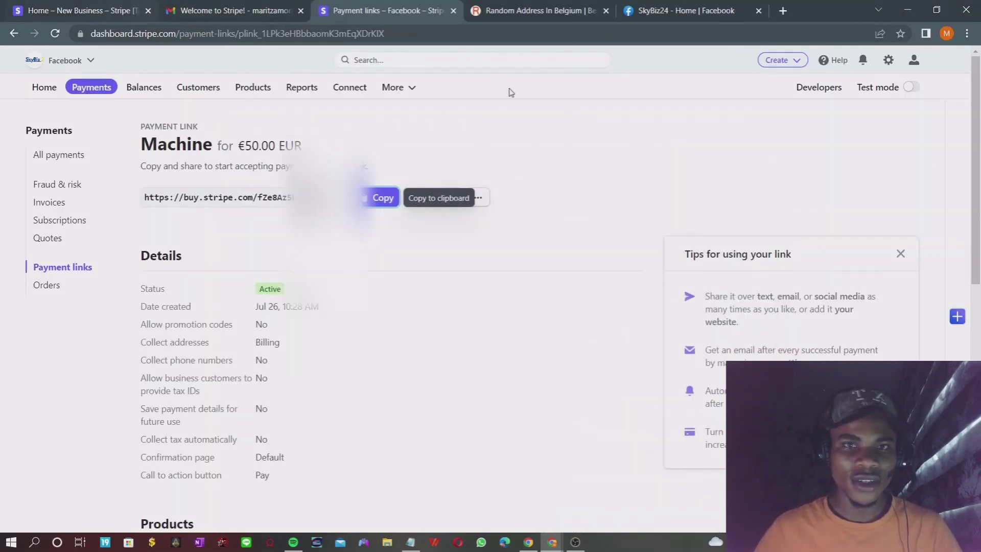
- Look over the Wise Euro balance, home activity feed and an INR activity entry
left_click(528, 542)
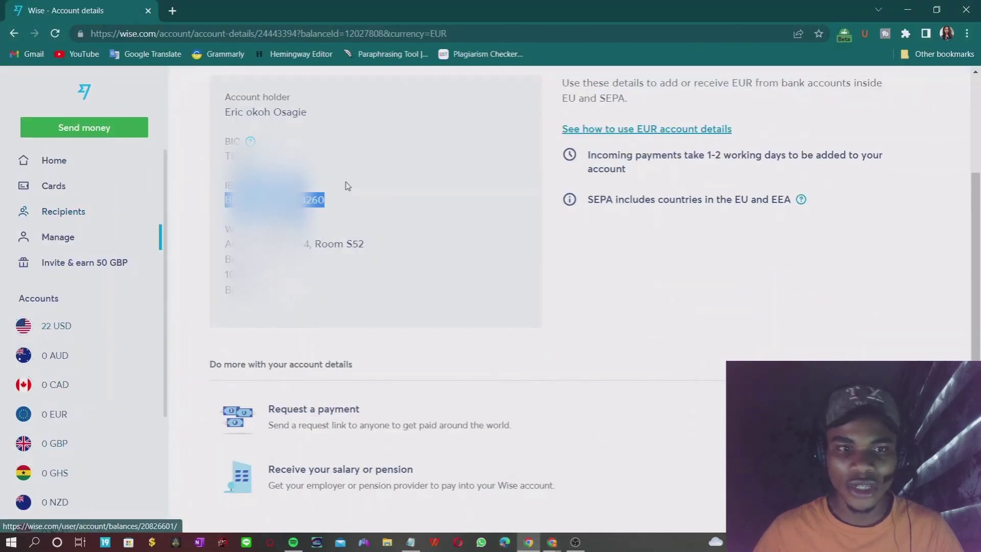
scroll(48, 275, "down", 2)
left_click(58, 255)
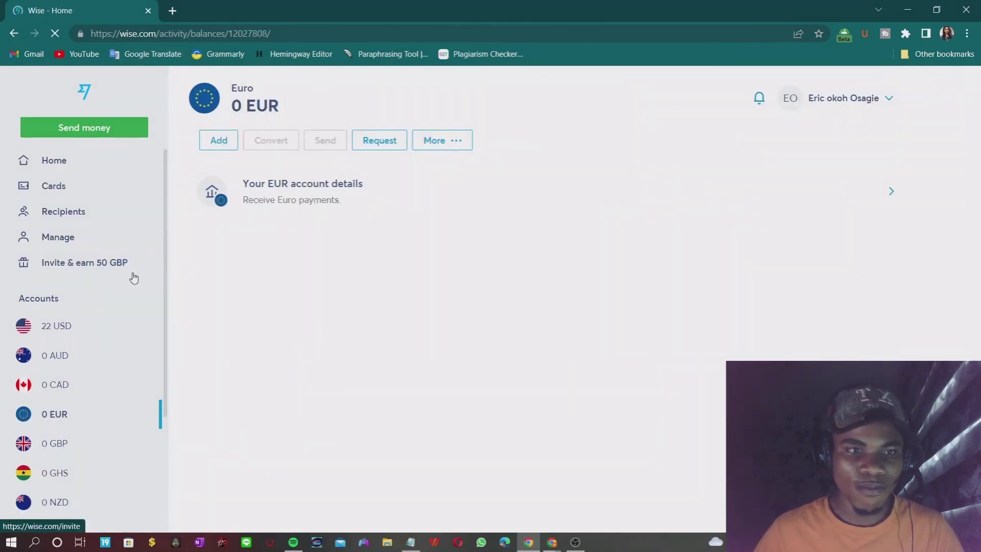
scroll(122, 283, "down", 2)
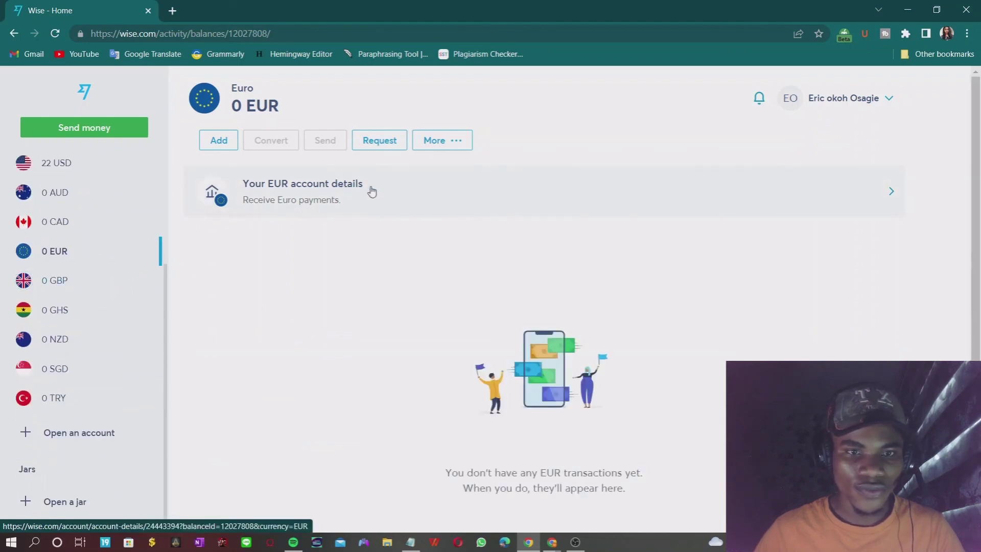
scroll(31, 230, "up", 2)
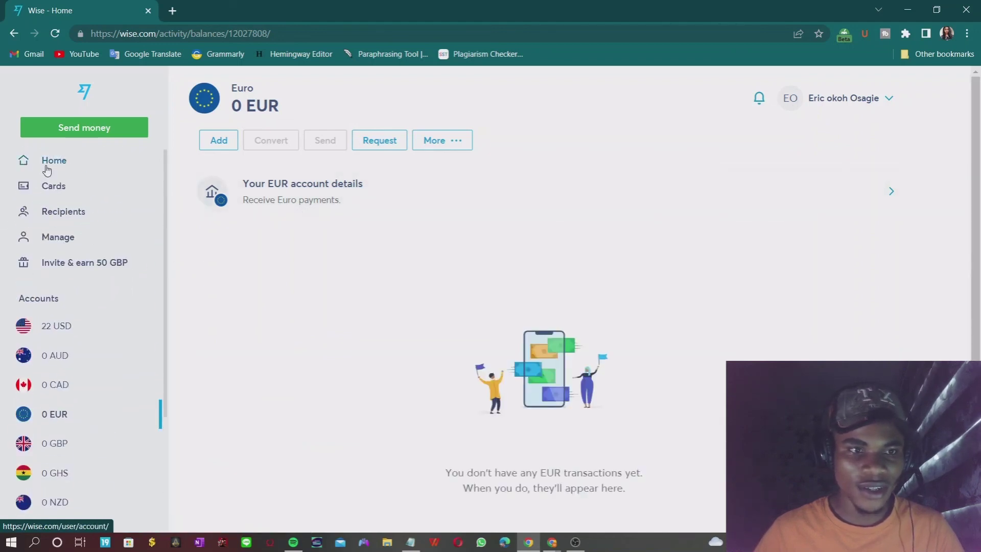
left_click(47, 167)
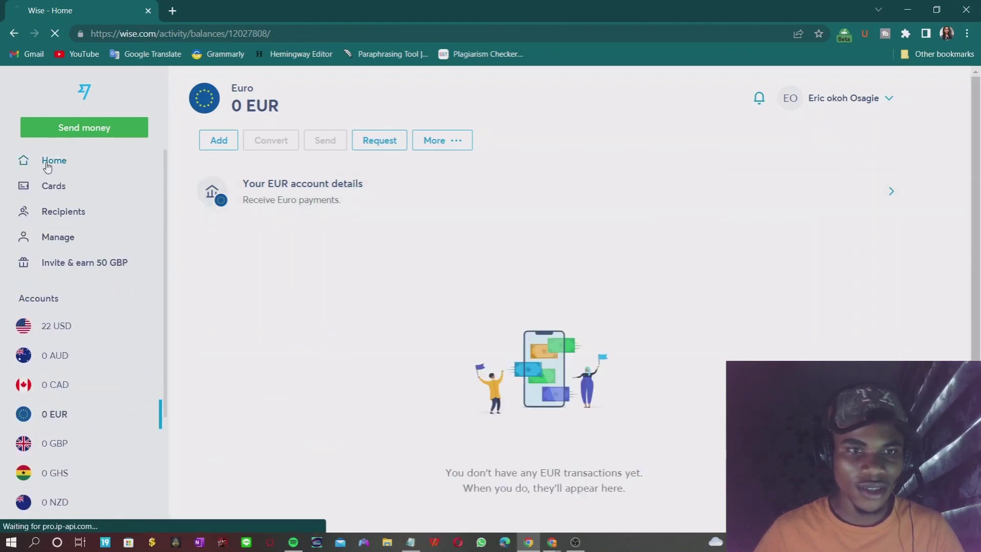
left_click(878, 91)
left_click(437, 141)
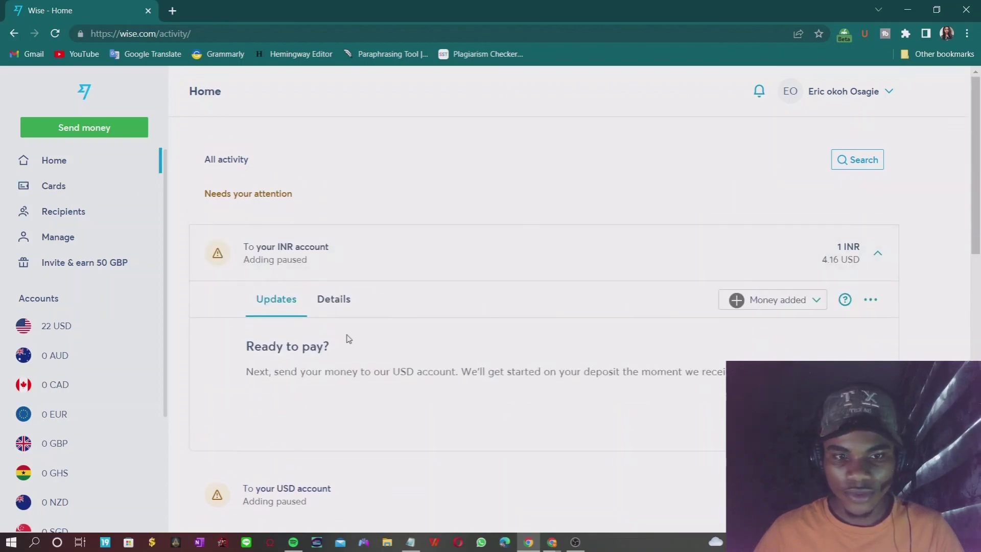
left_click(333, 299)
scroll(537, 303, "down", 5)
scroll(690, 329, "down", 5)
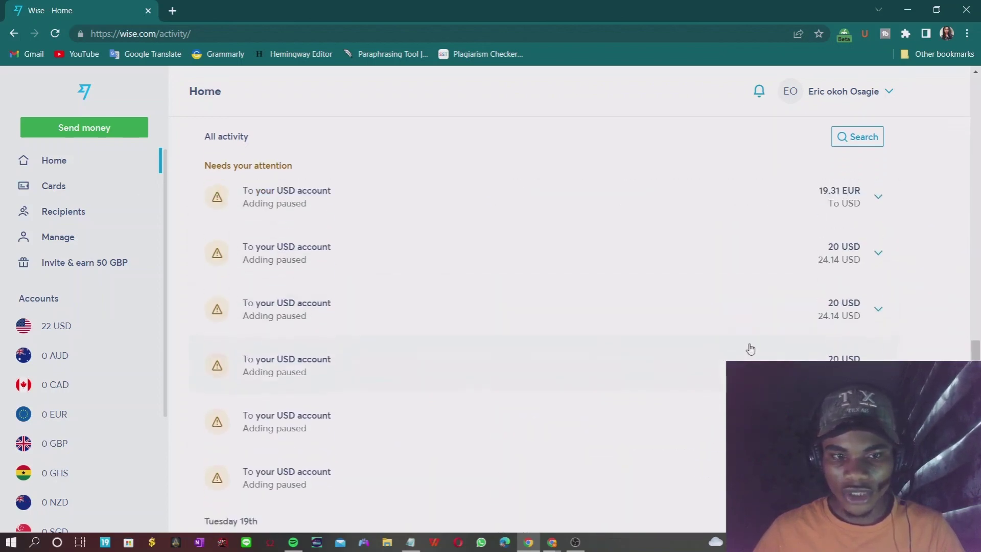
scroll(569, 322, "down", 1)
- Cancel the paused 20 USD transfer, stating the money wasn't paid
left_click(696, 309)
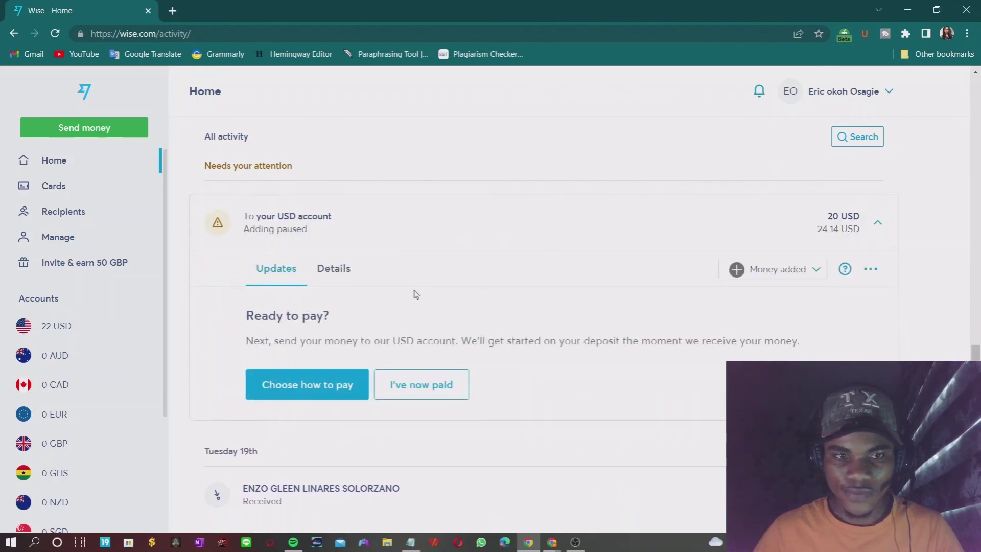
left_click(843, 385)
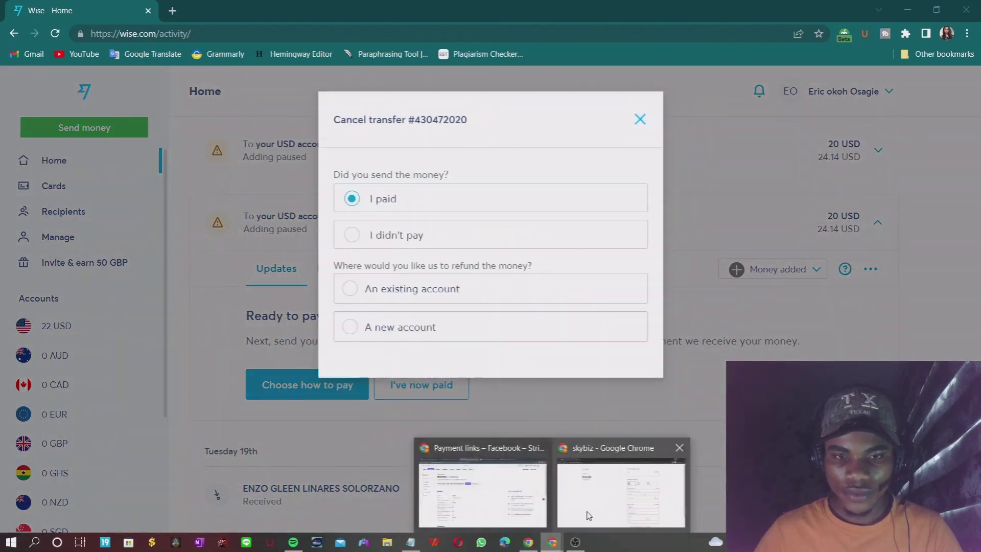
left_click(374, 243)
left_click(481, 279)
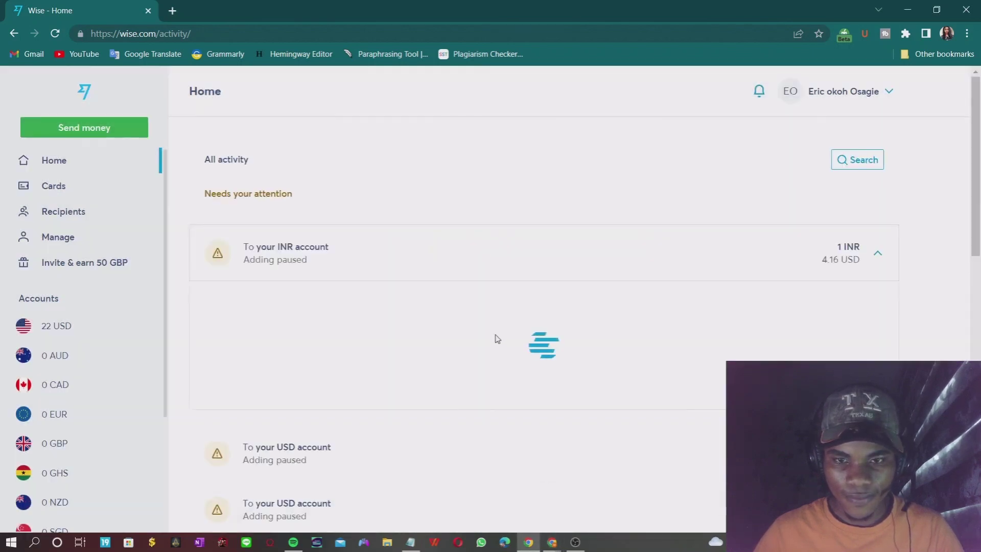
- View the 22 USD balance and the Wise Cards page
left_click(61, 325)
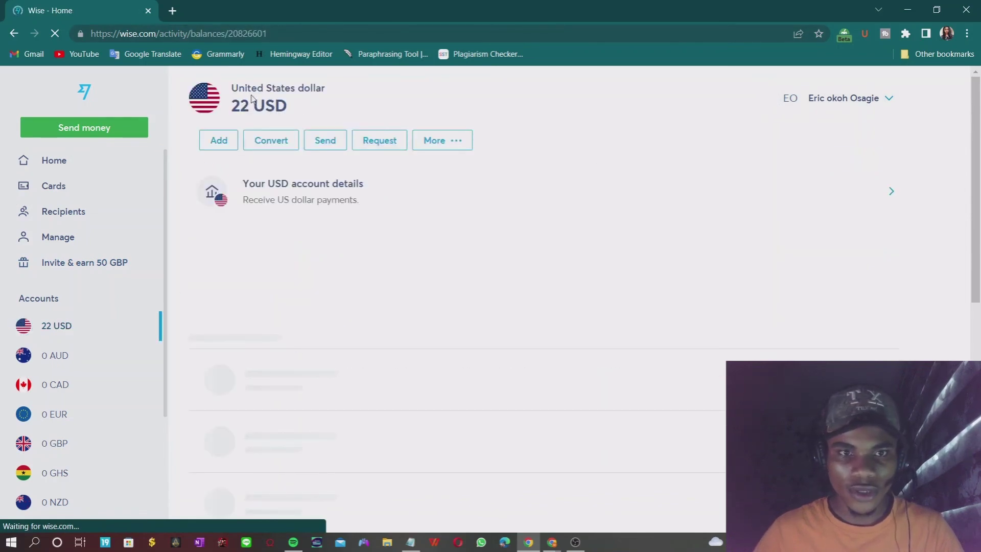
left_click_drag(250, 100, 286, 104)
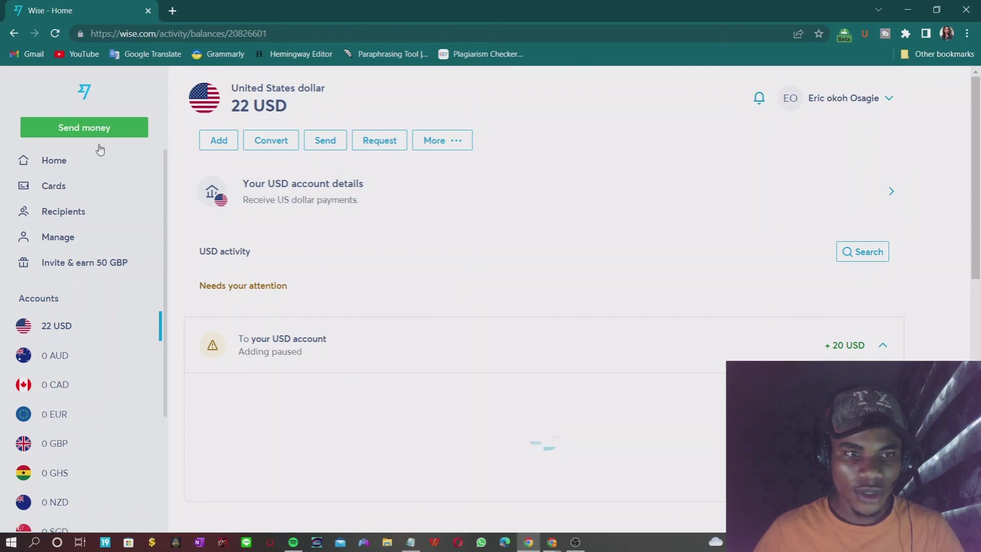
left_click(26, 186)
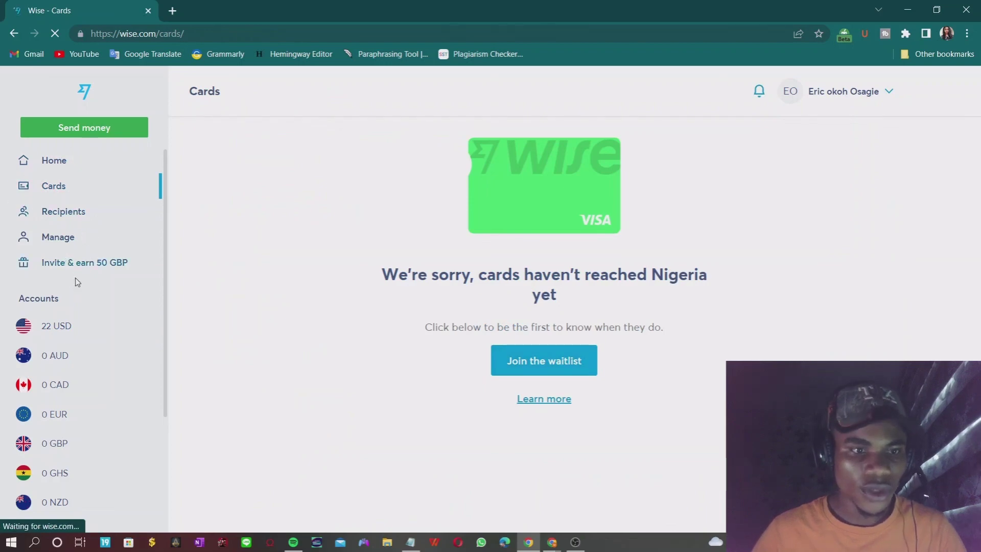
scroll(60, 379, "down", 3)
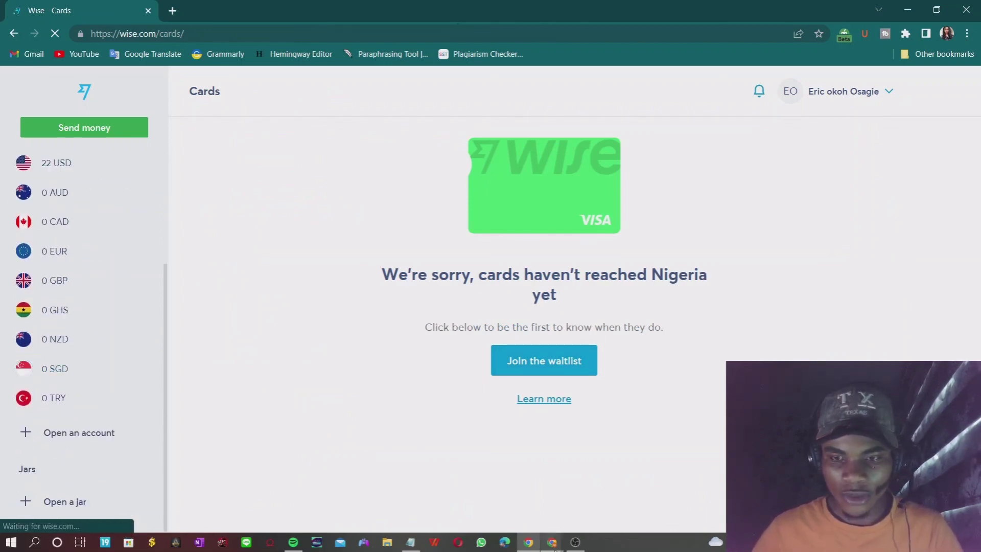
mouse_move(552, 541)
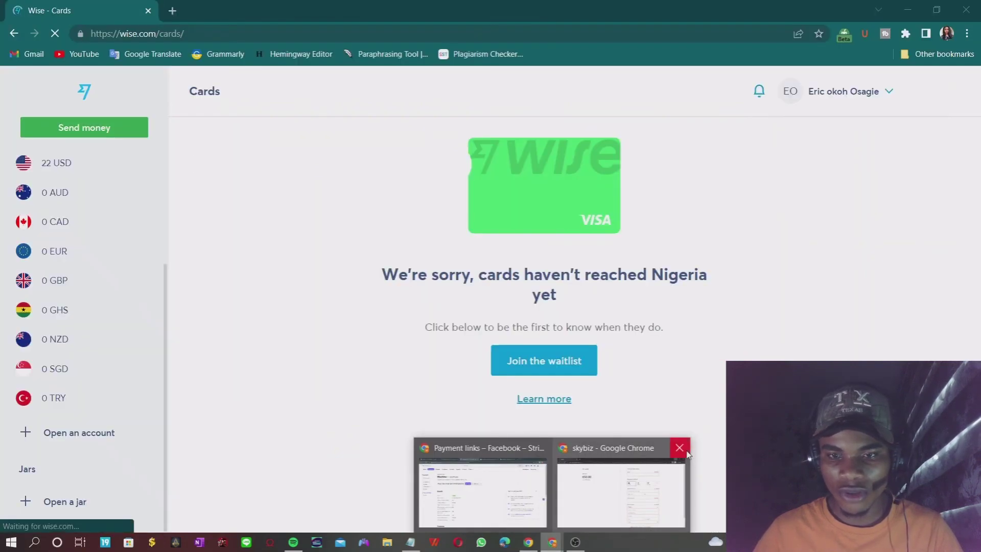
- Close the skybiz checkout page, confirming leave, and switch back to the Stripe window
left_click(679, 448)
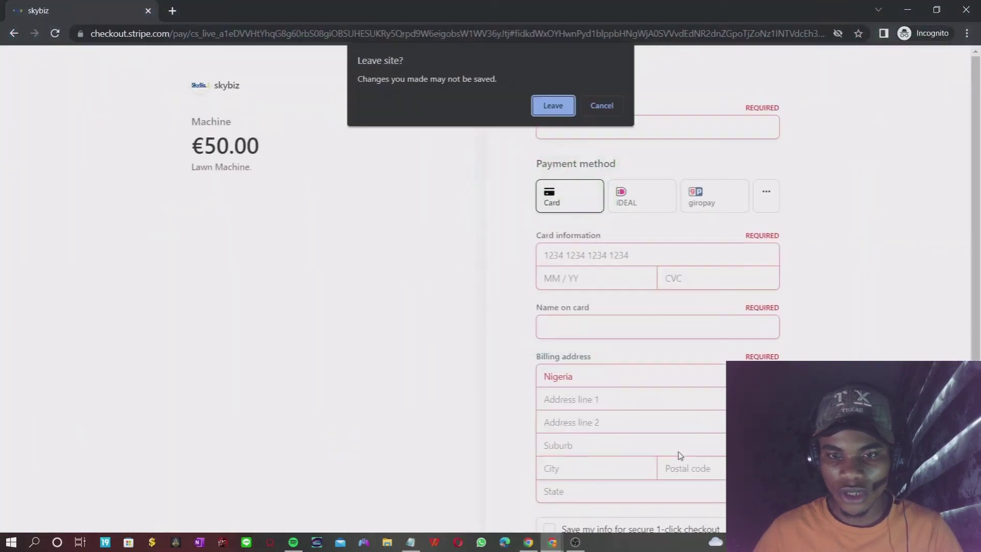
left_click(554, 108)
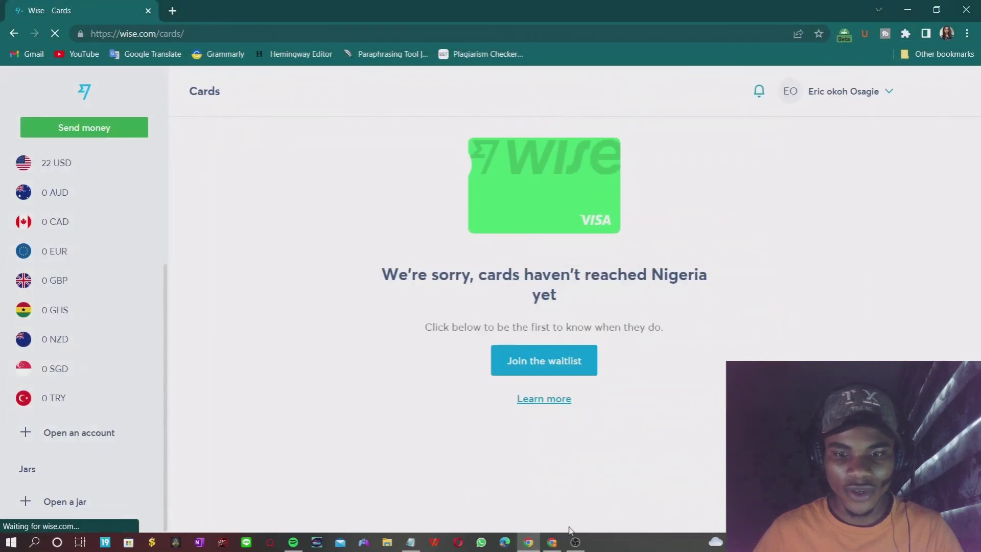
left_click(562, 546)
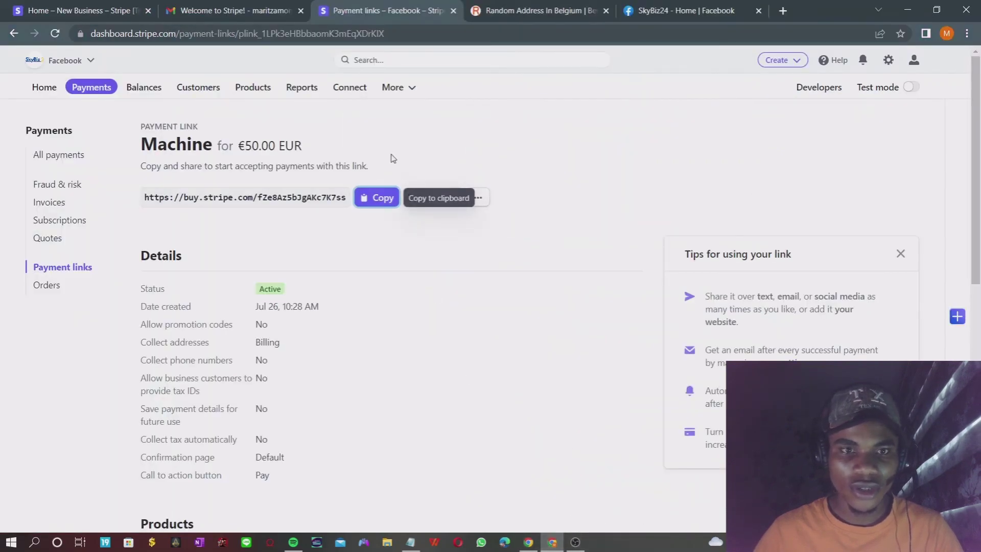
- Go to Stripe Home, which shows the account-active announcement
left_click(36, 91)
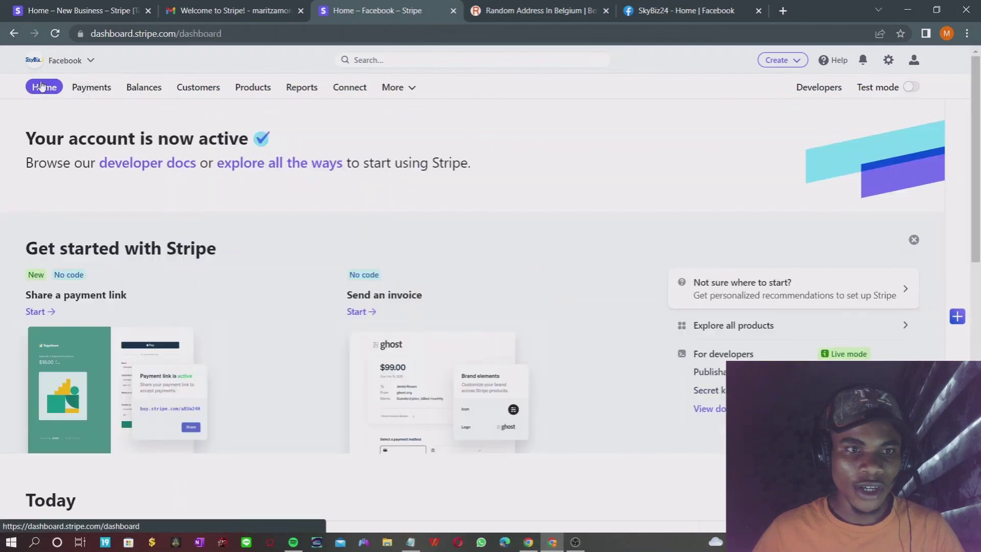